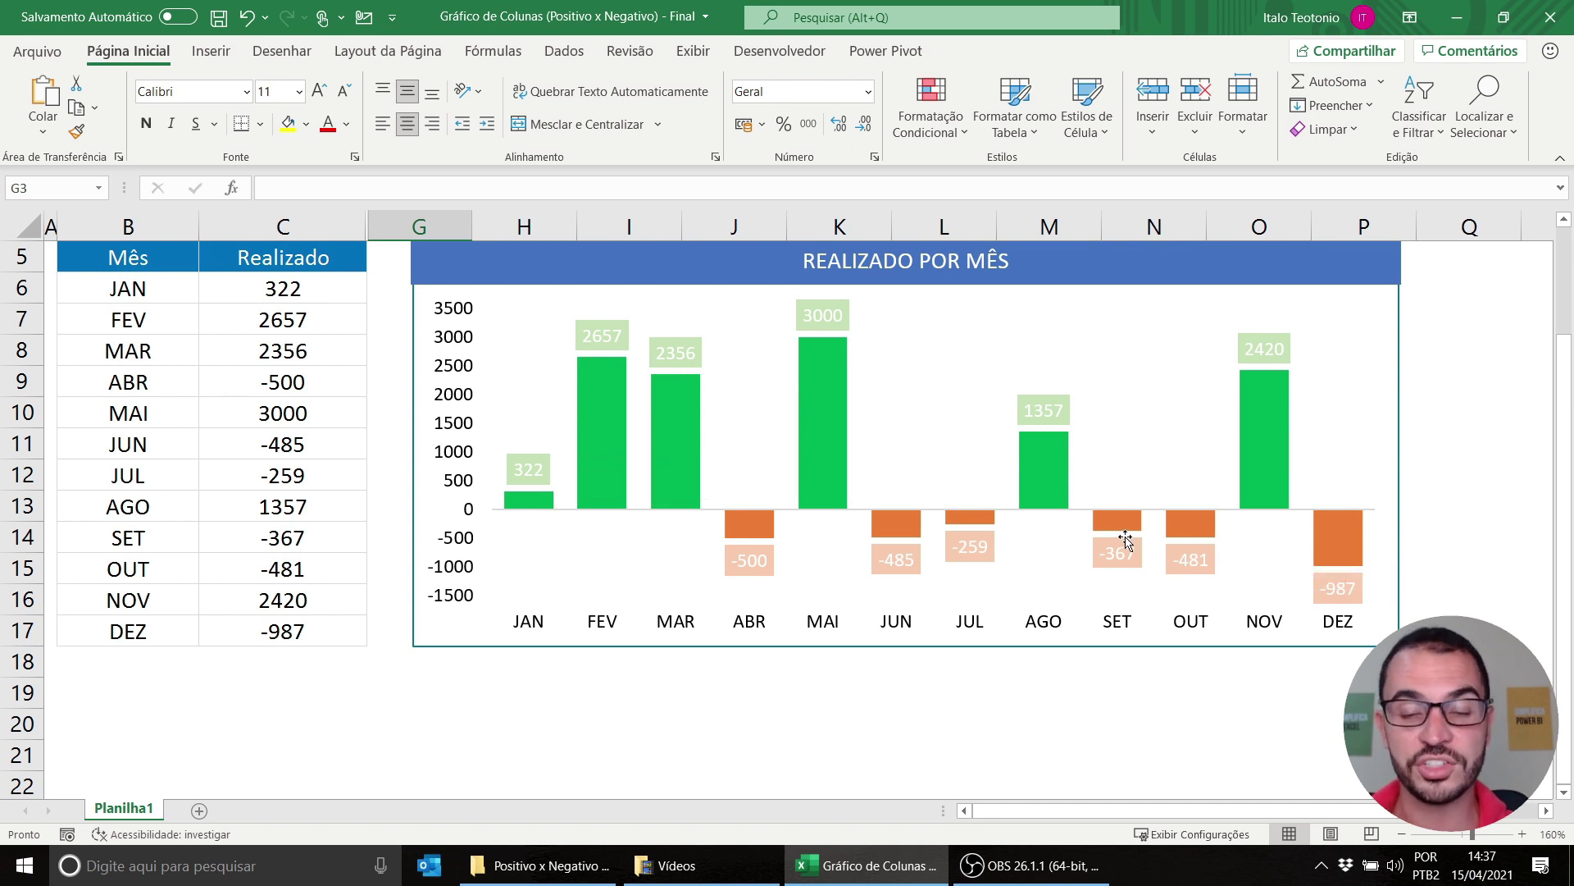
# Step: Change the Realizado values to 450 for ABR and -800 for NOV
pyautogui.click(300, 392)
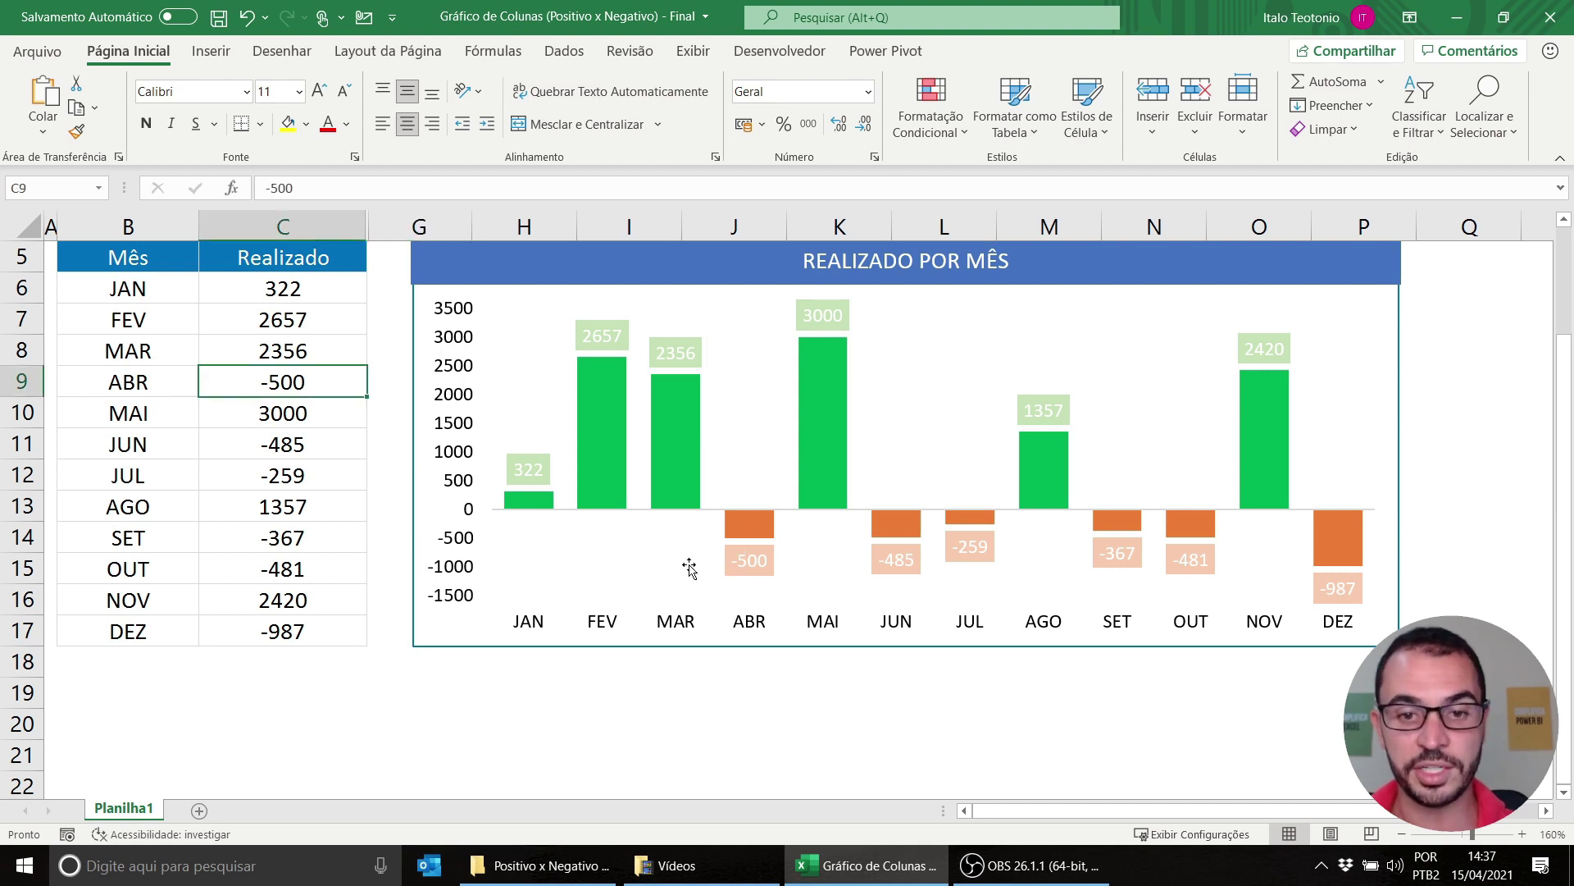
pyautogui.write('450')
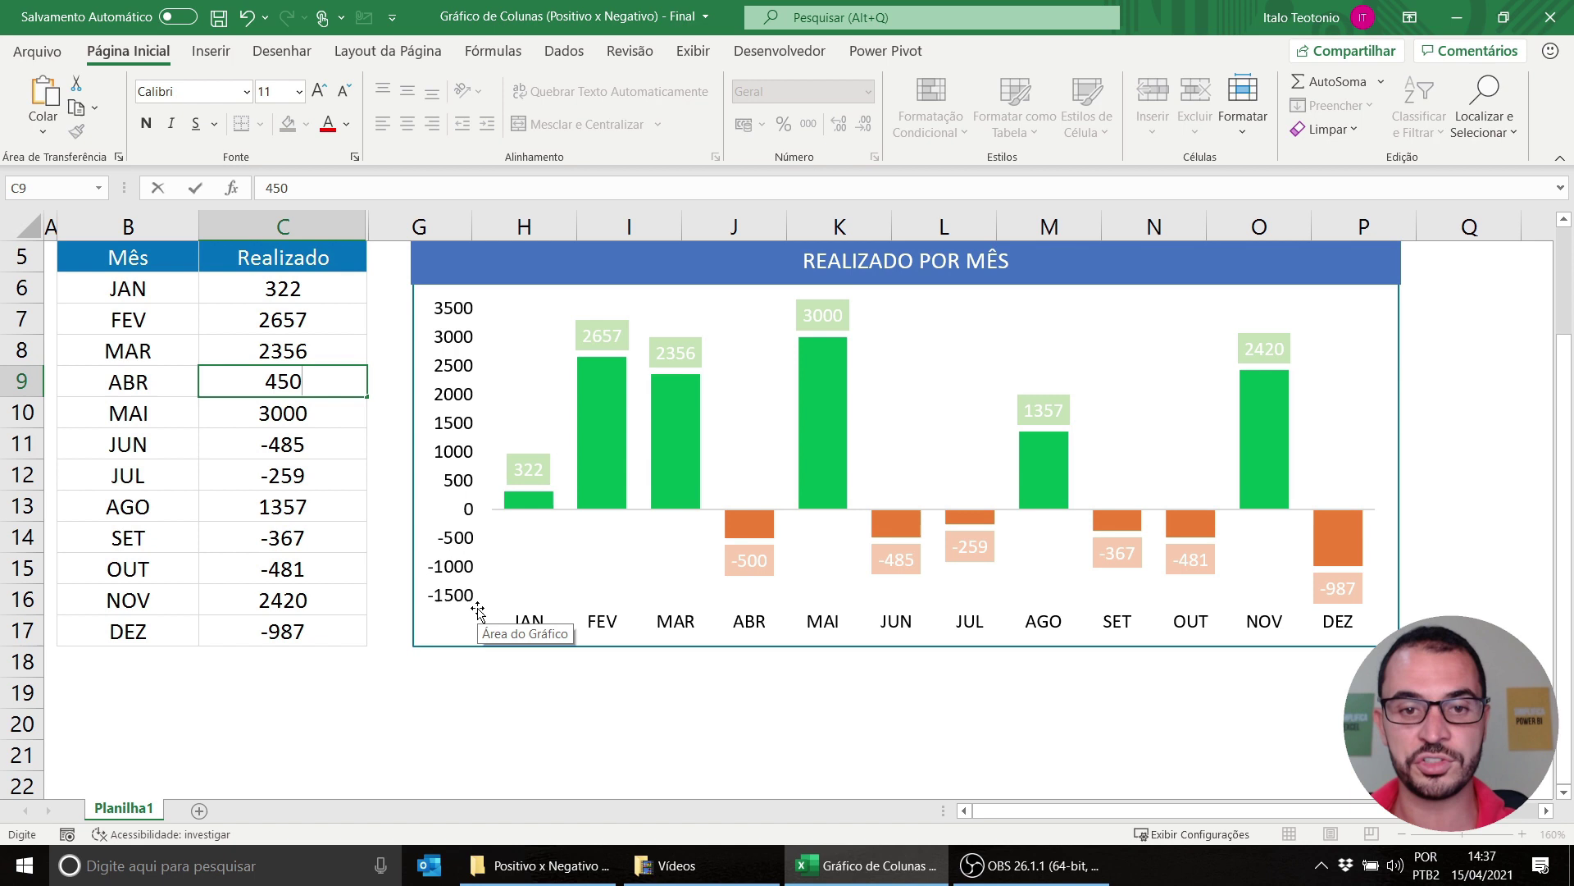
pyautogui.press('Return')
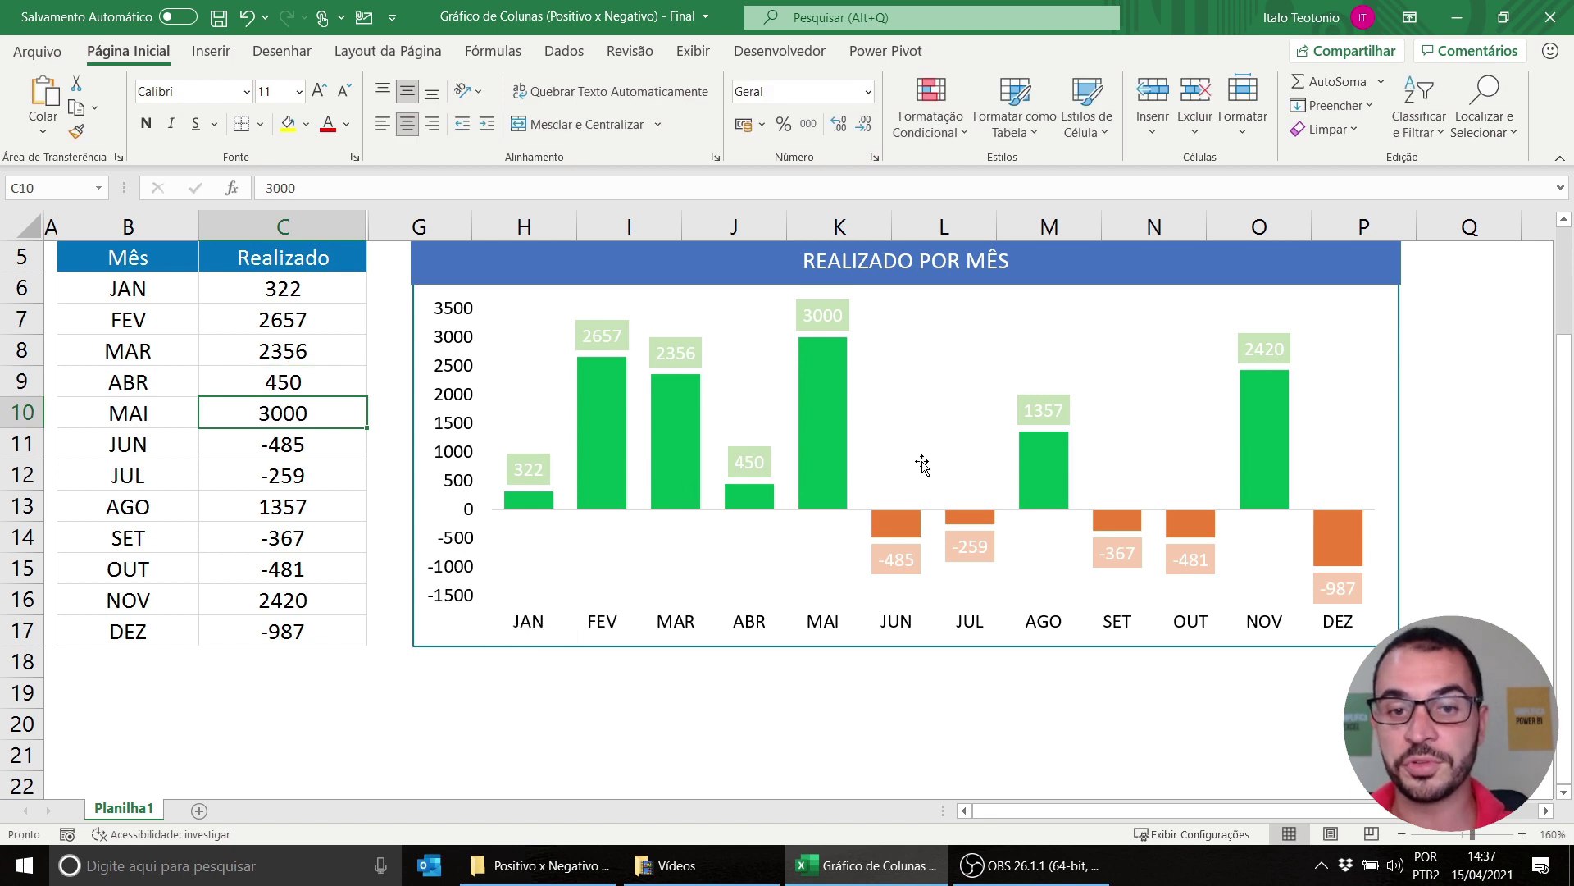
pyautogui.click(296, 598)
pyautogui.write('-800')
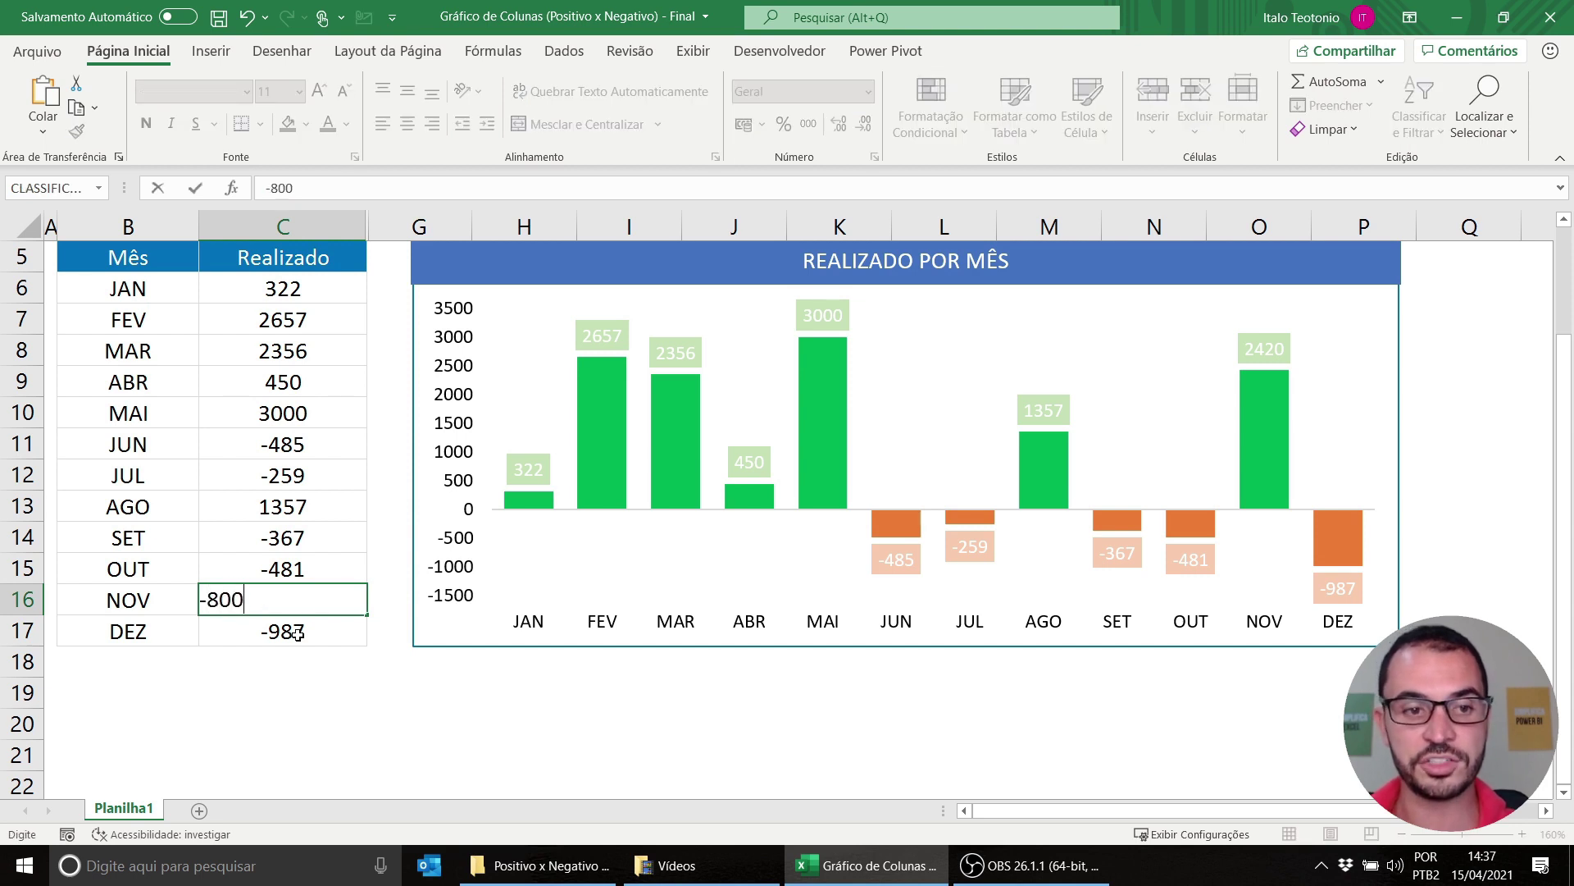
pyautogui.press('Return')
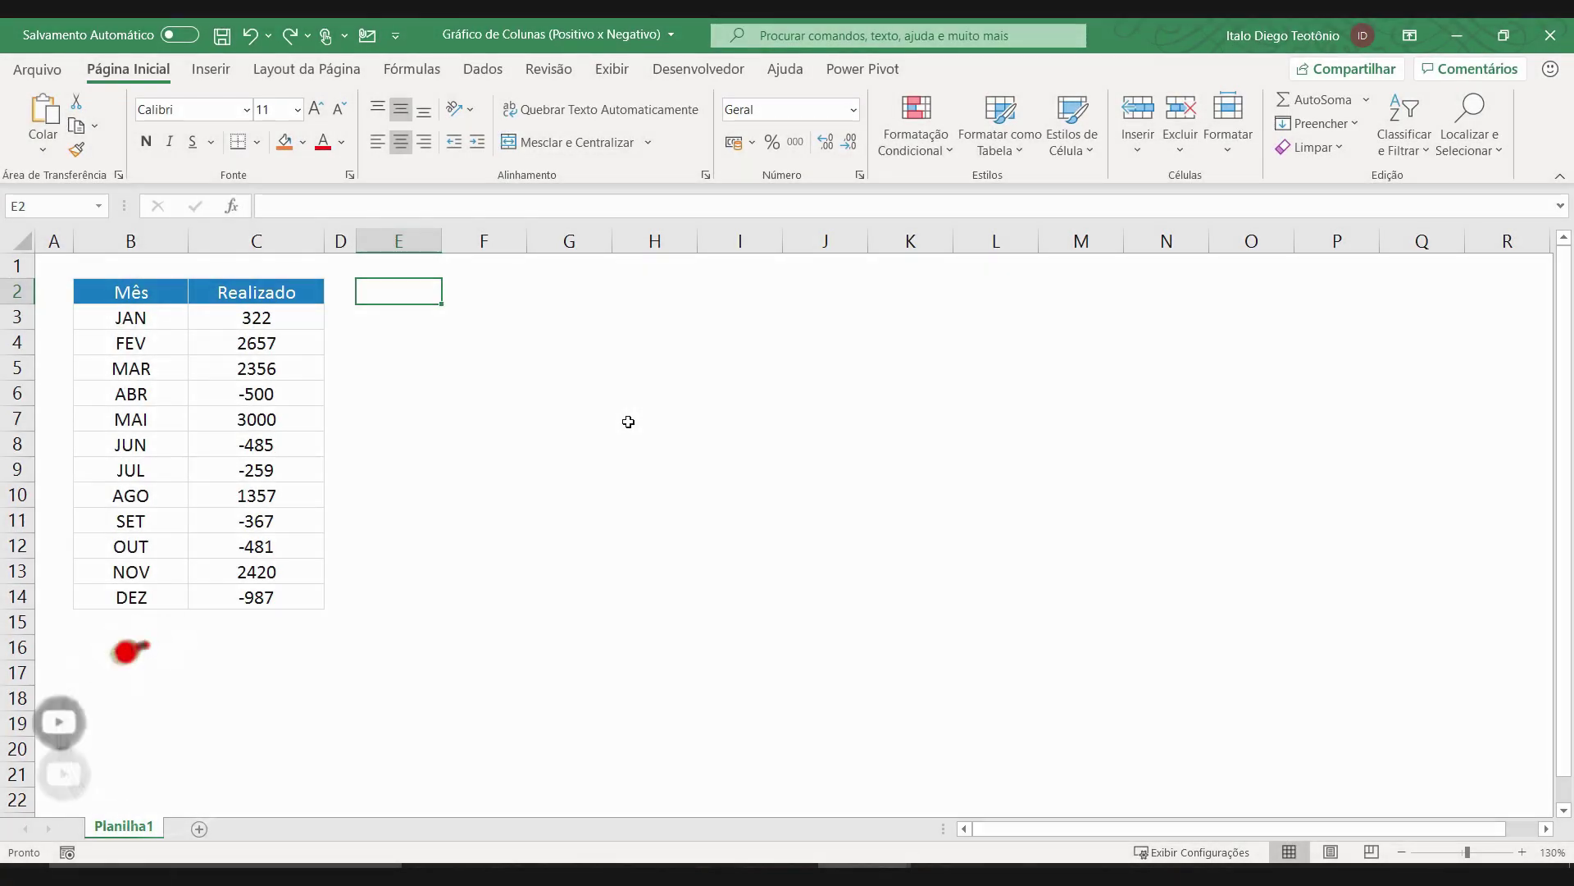
# Step: Add the column headers Positivos in E2 and Negativos in F2
pyautogui.write('P')
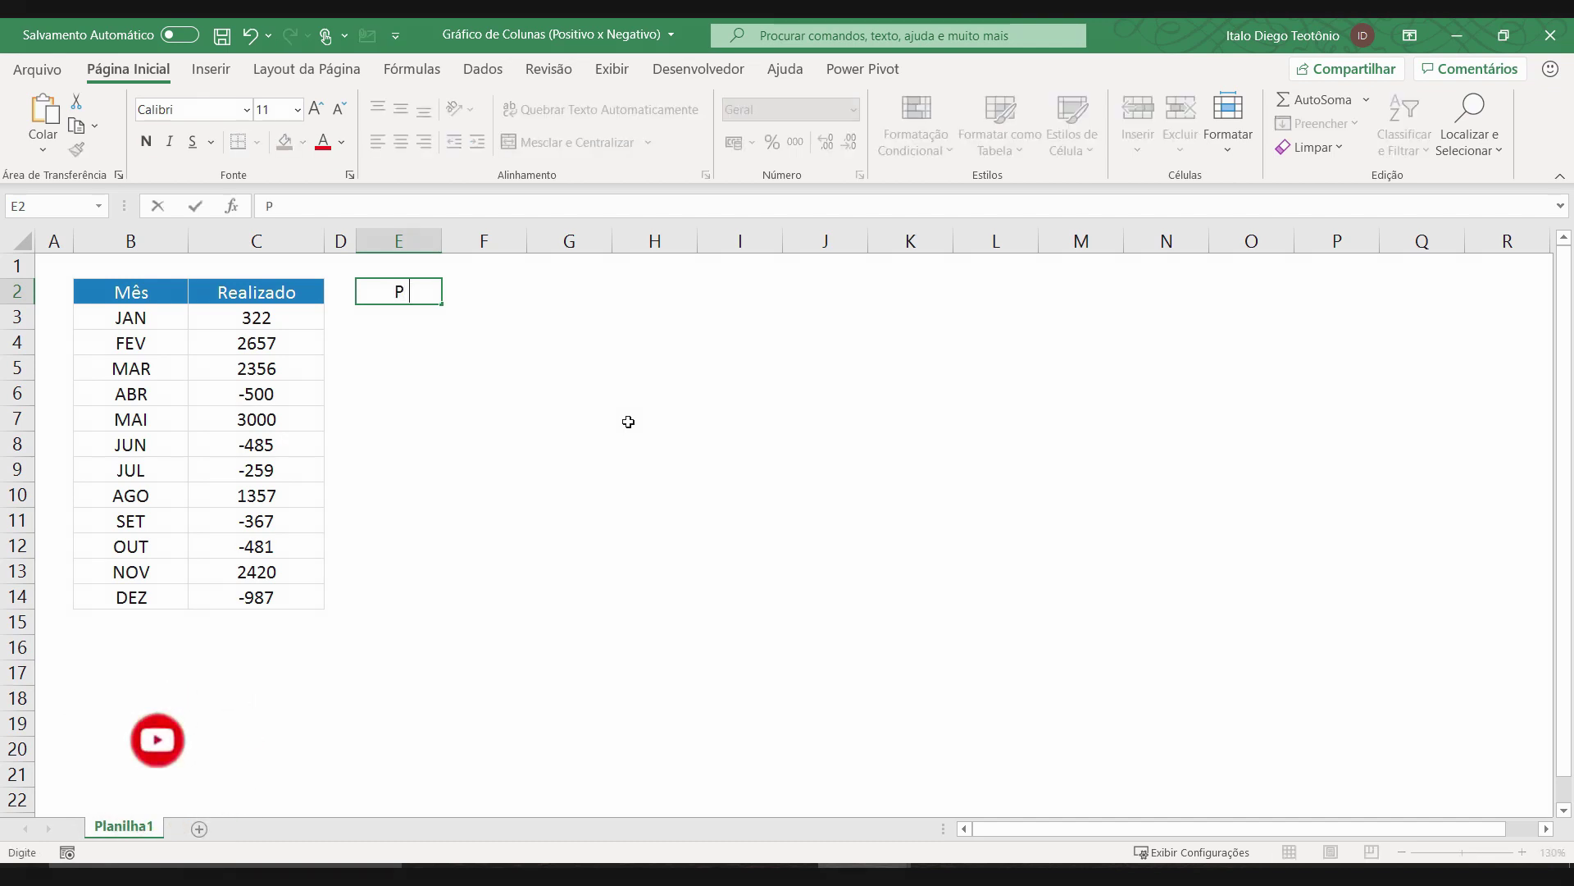
pyautogui.write('ositivos')
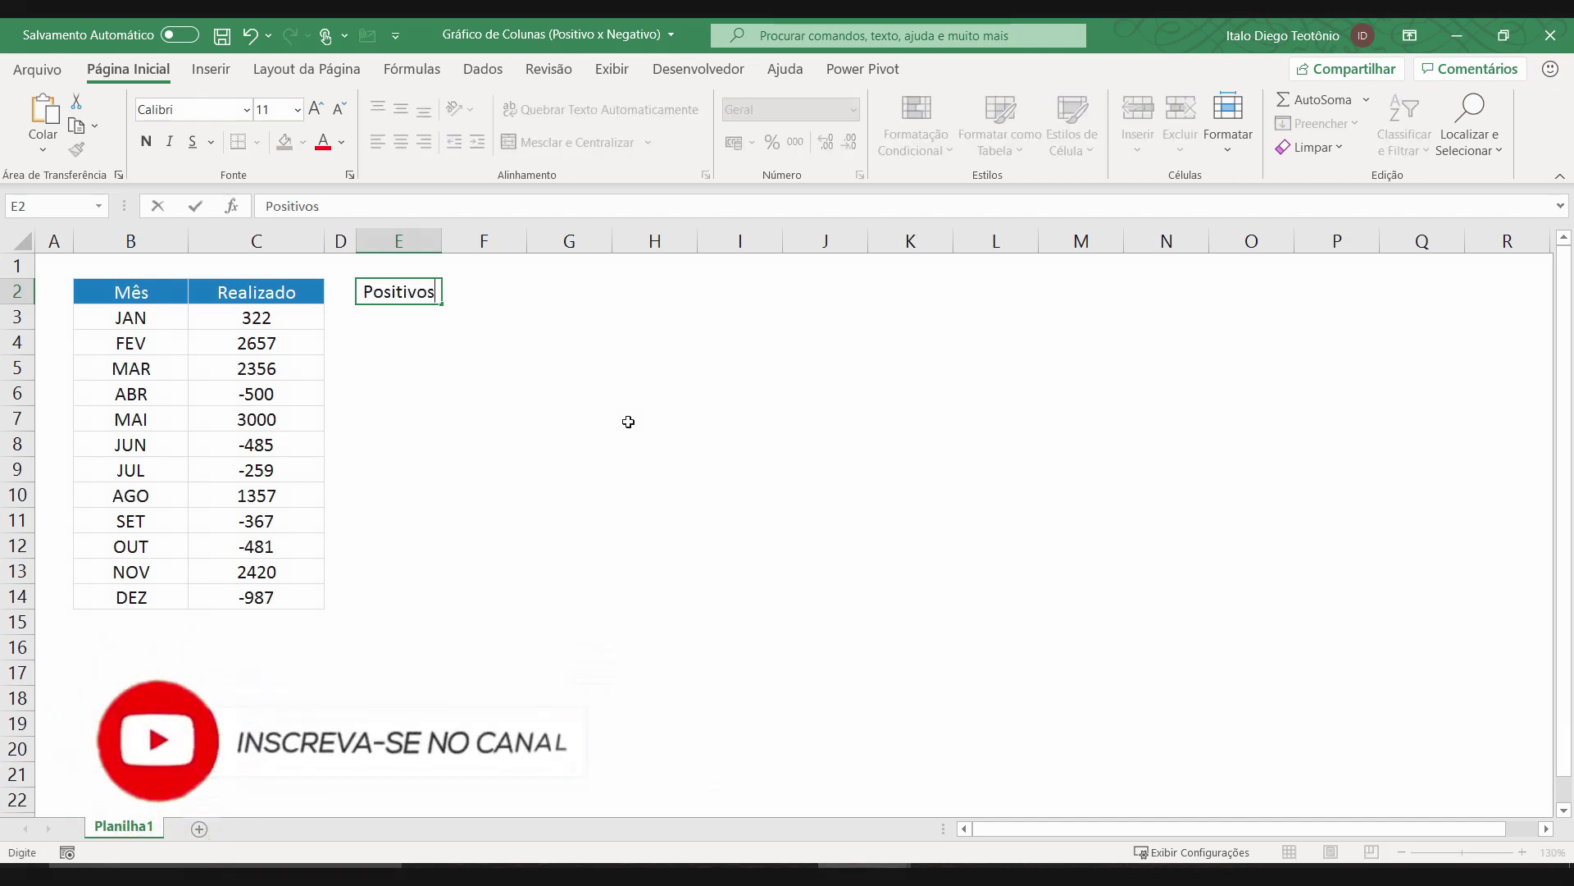
pyautogui.press('Tab')
pyautogui.write('Negativos')
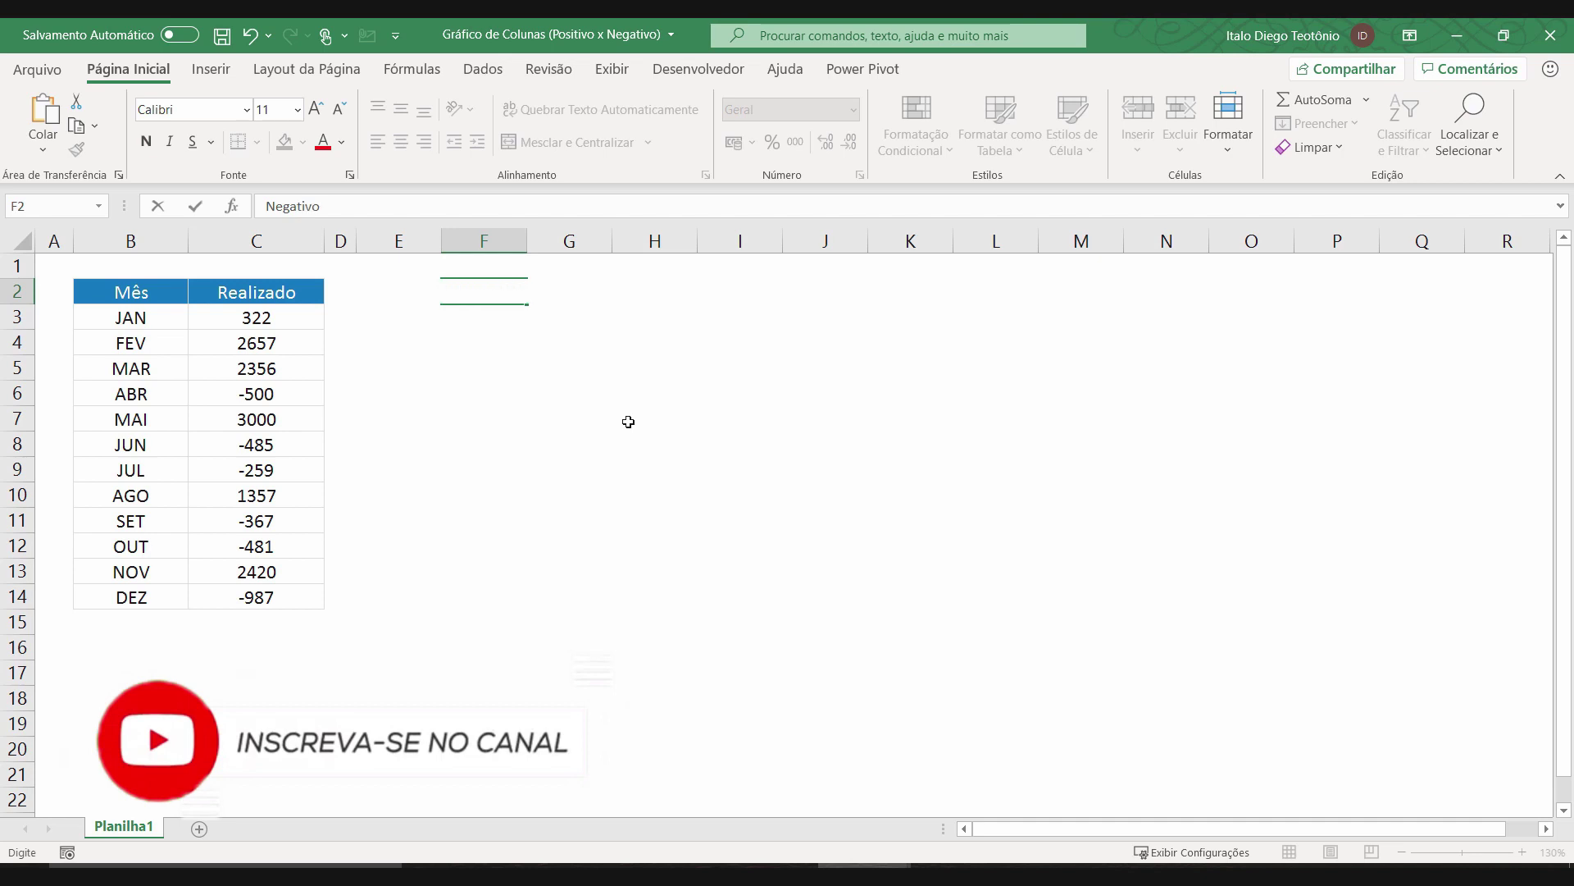
pyautogui.press('Return')
pyautogui.moveTo(415, 312); pyautogui.dragTo(391, 593)
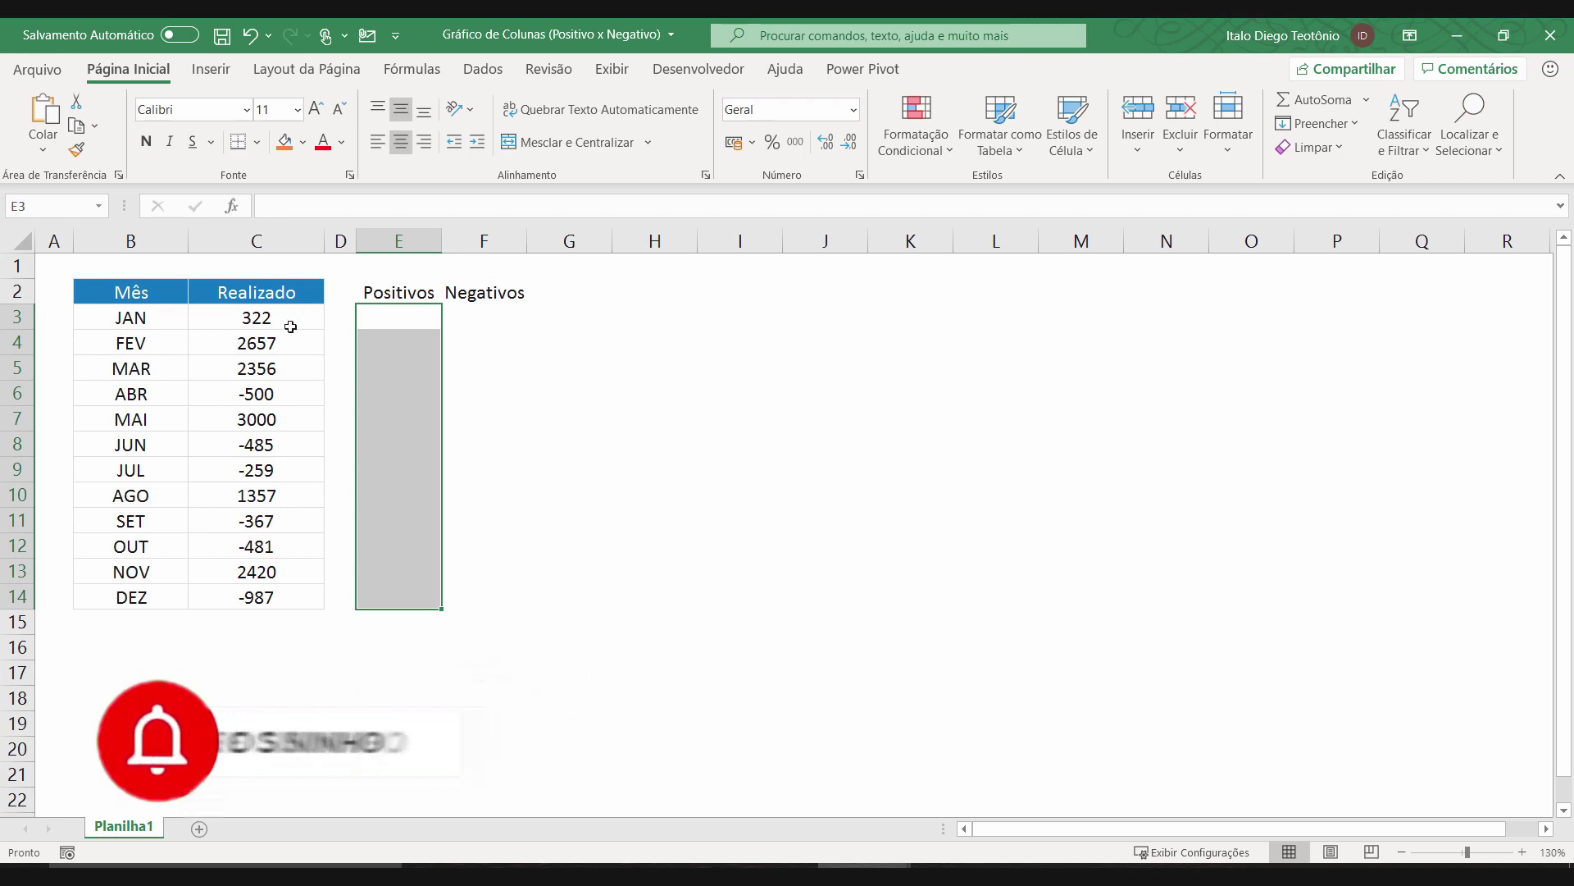
pyautogui.moveTo(492, 313); pyautogui.dragTo(489, 591)
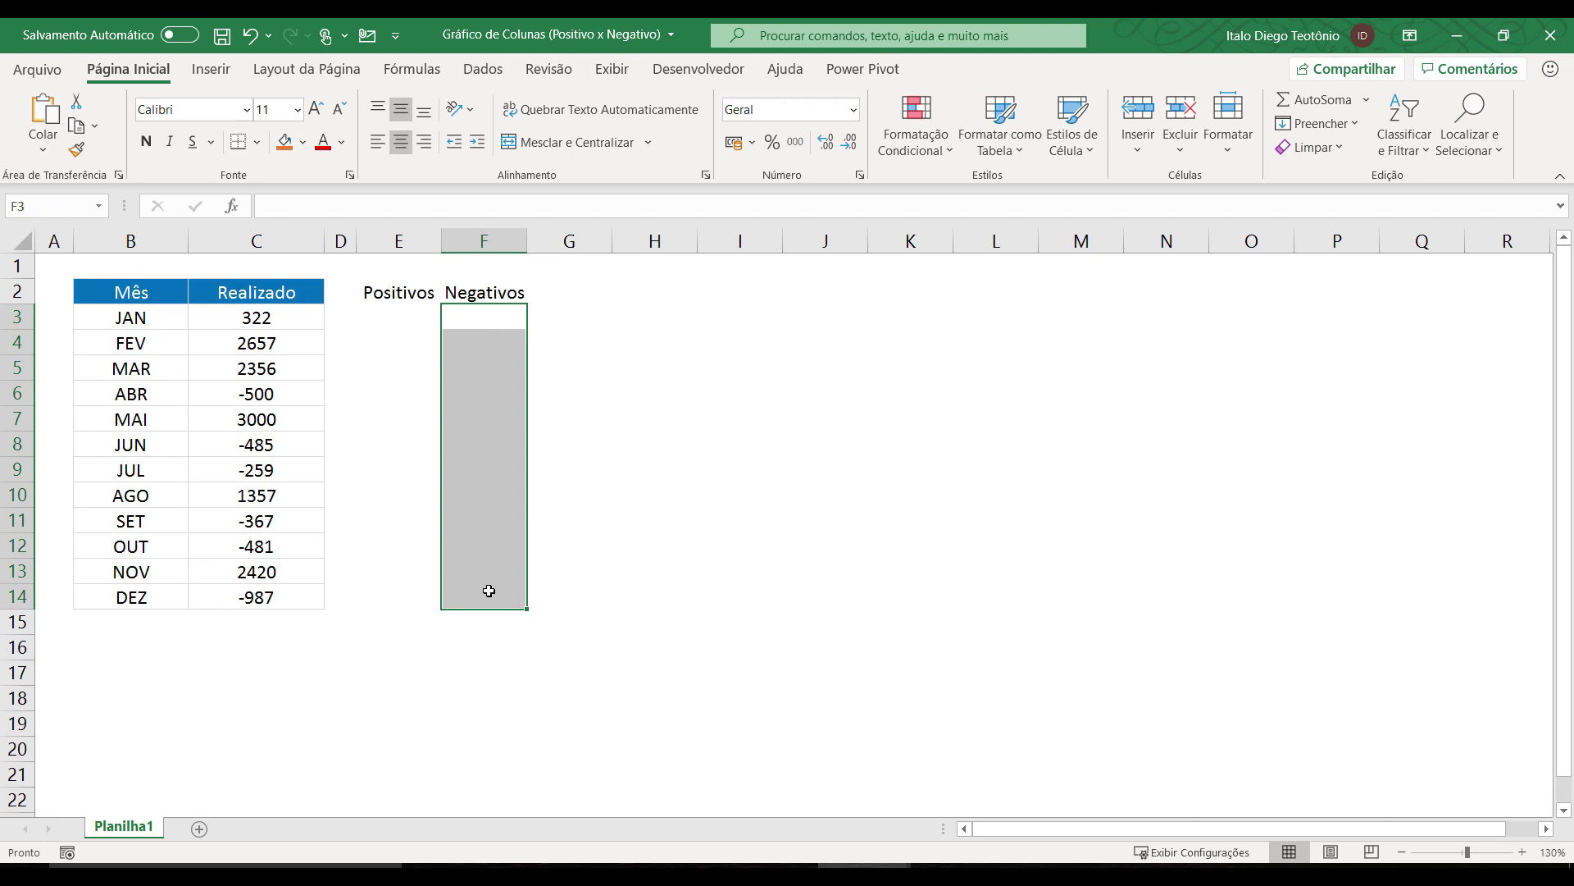
# Step: Enter the formula =SE(C3>=0;C3;NÃO.DISP()) in E3 under Positivos
pyautogui.click(406, 318)
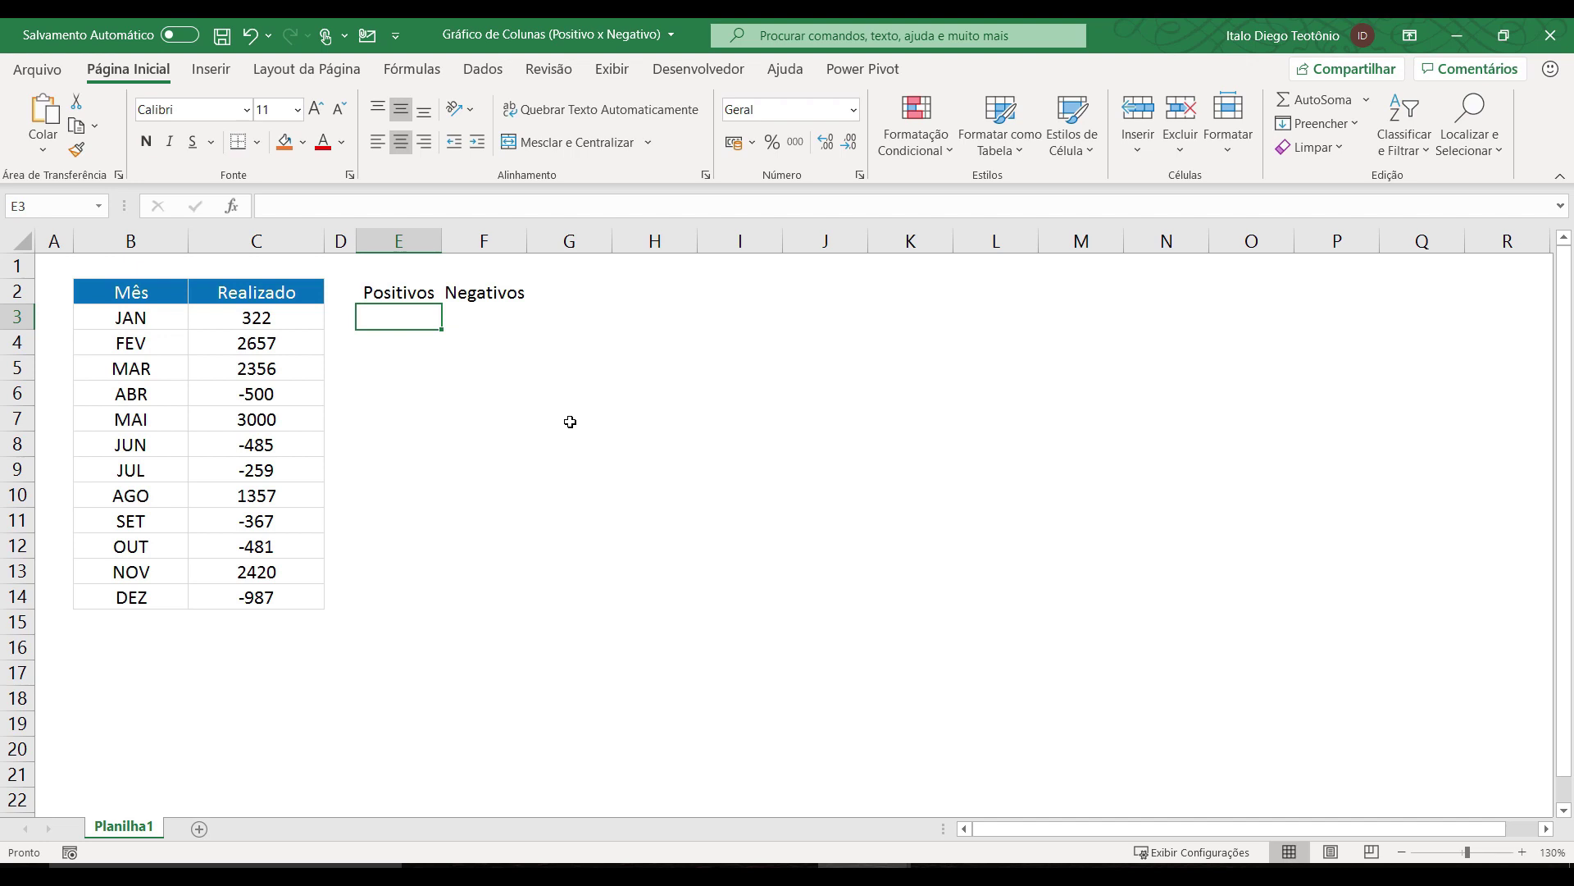
pyautogui.write('=se(')
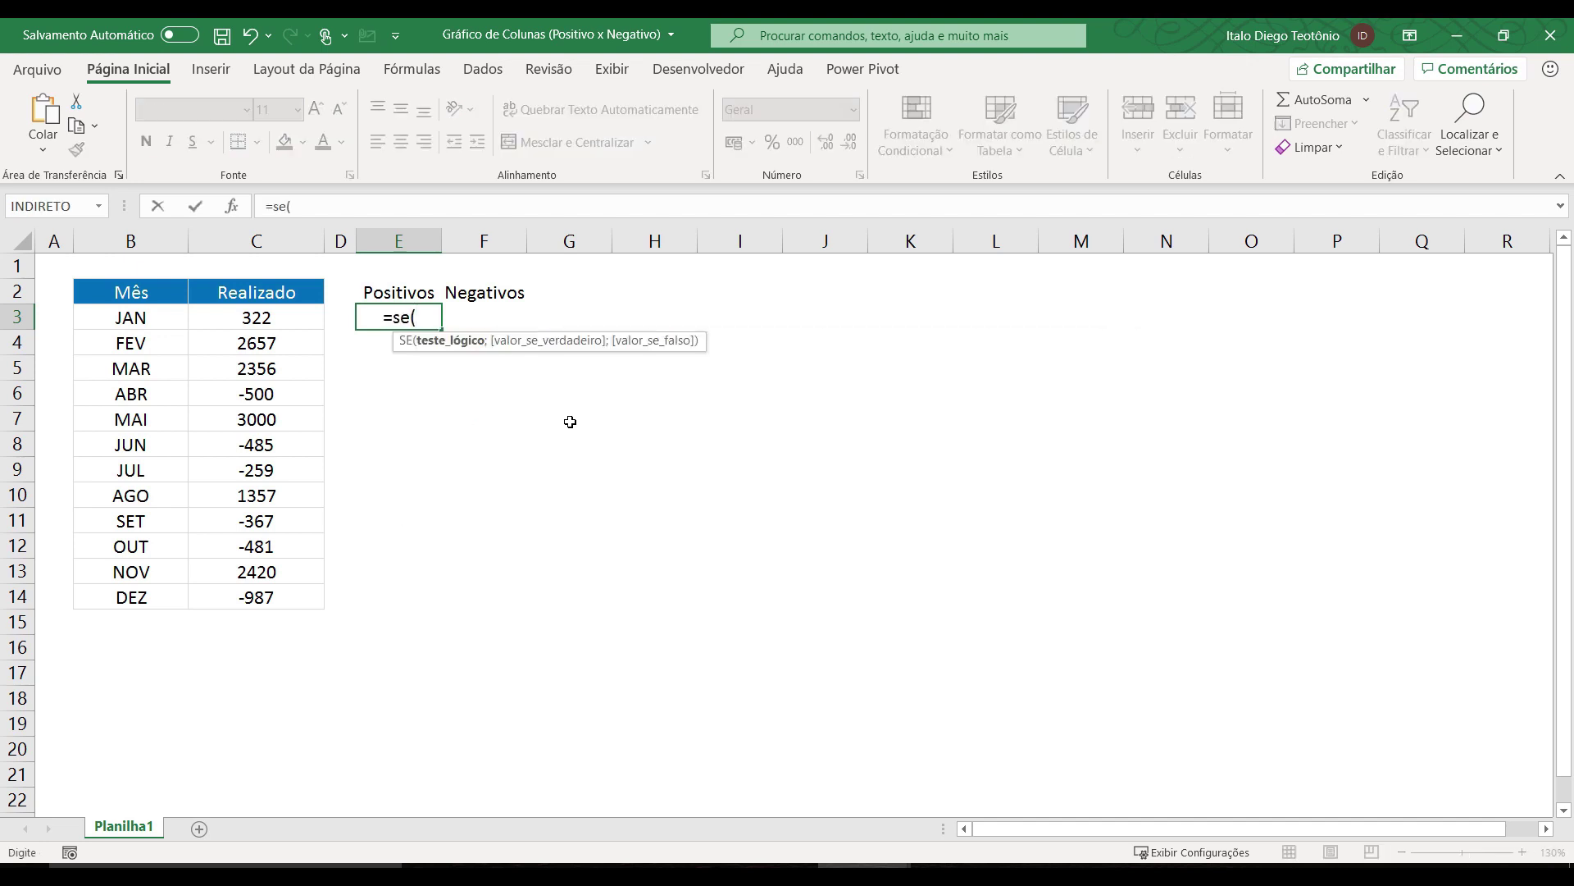
pyautogui.click(276, 315)
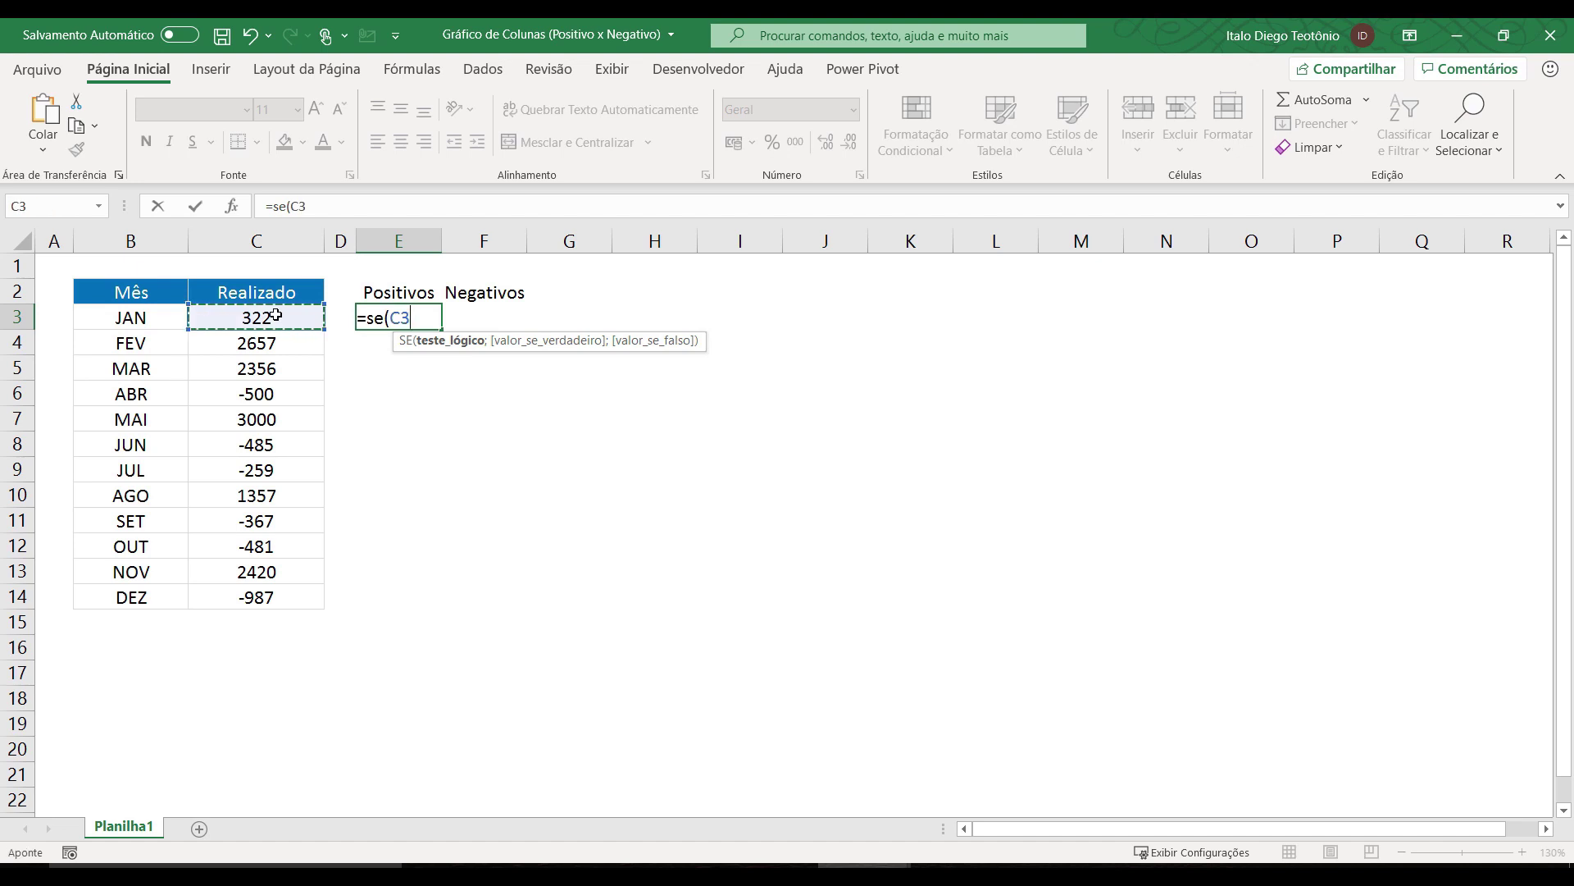
pyautogui.write('>=0')
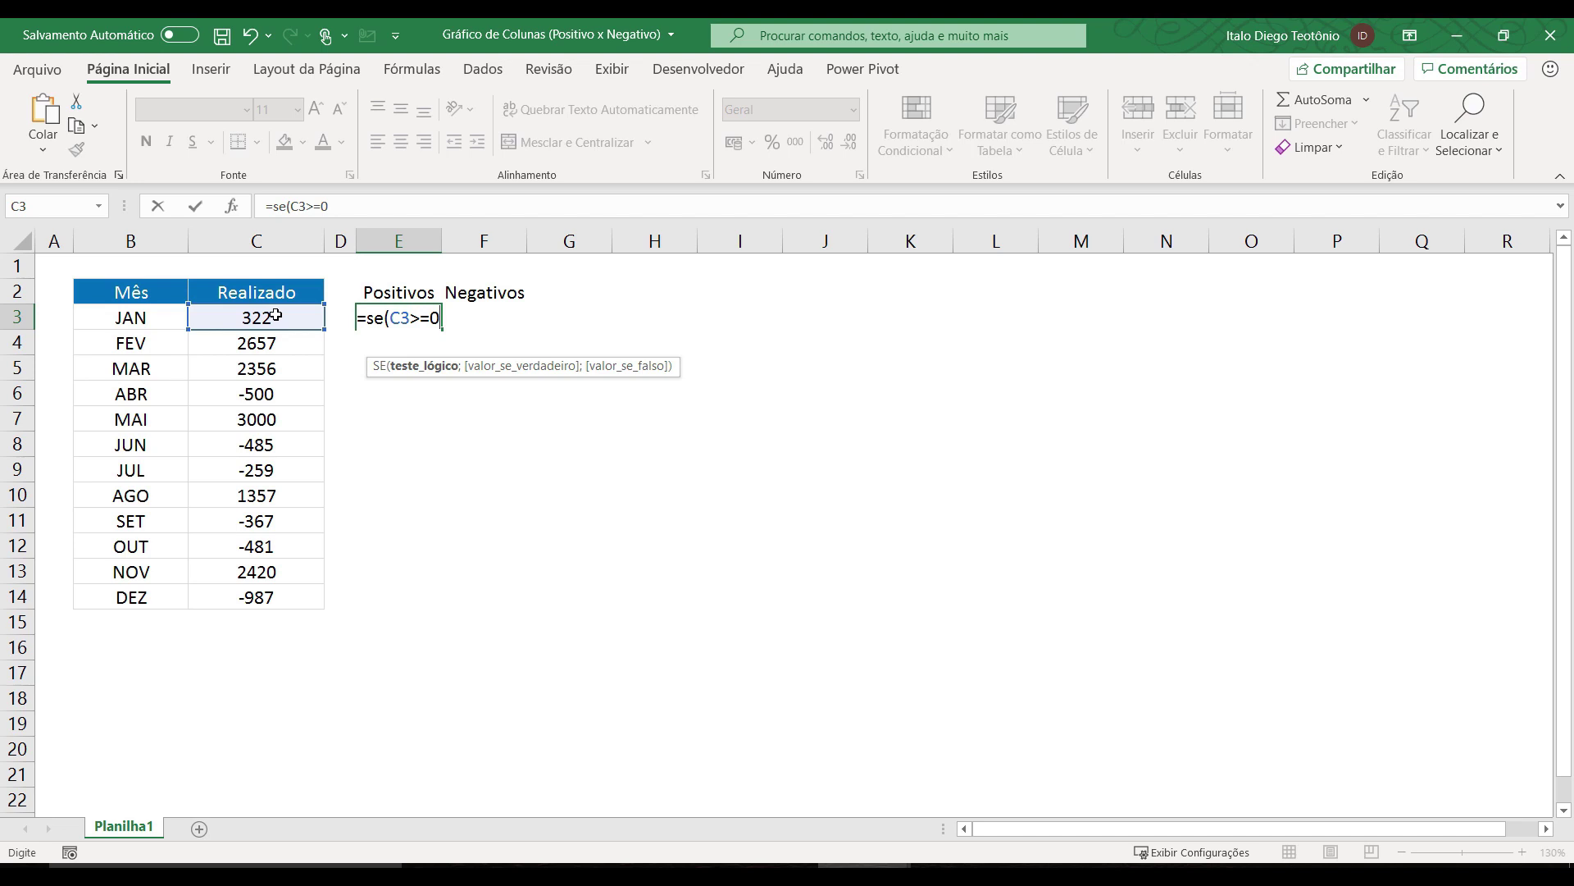
pyautogui.write(';')
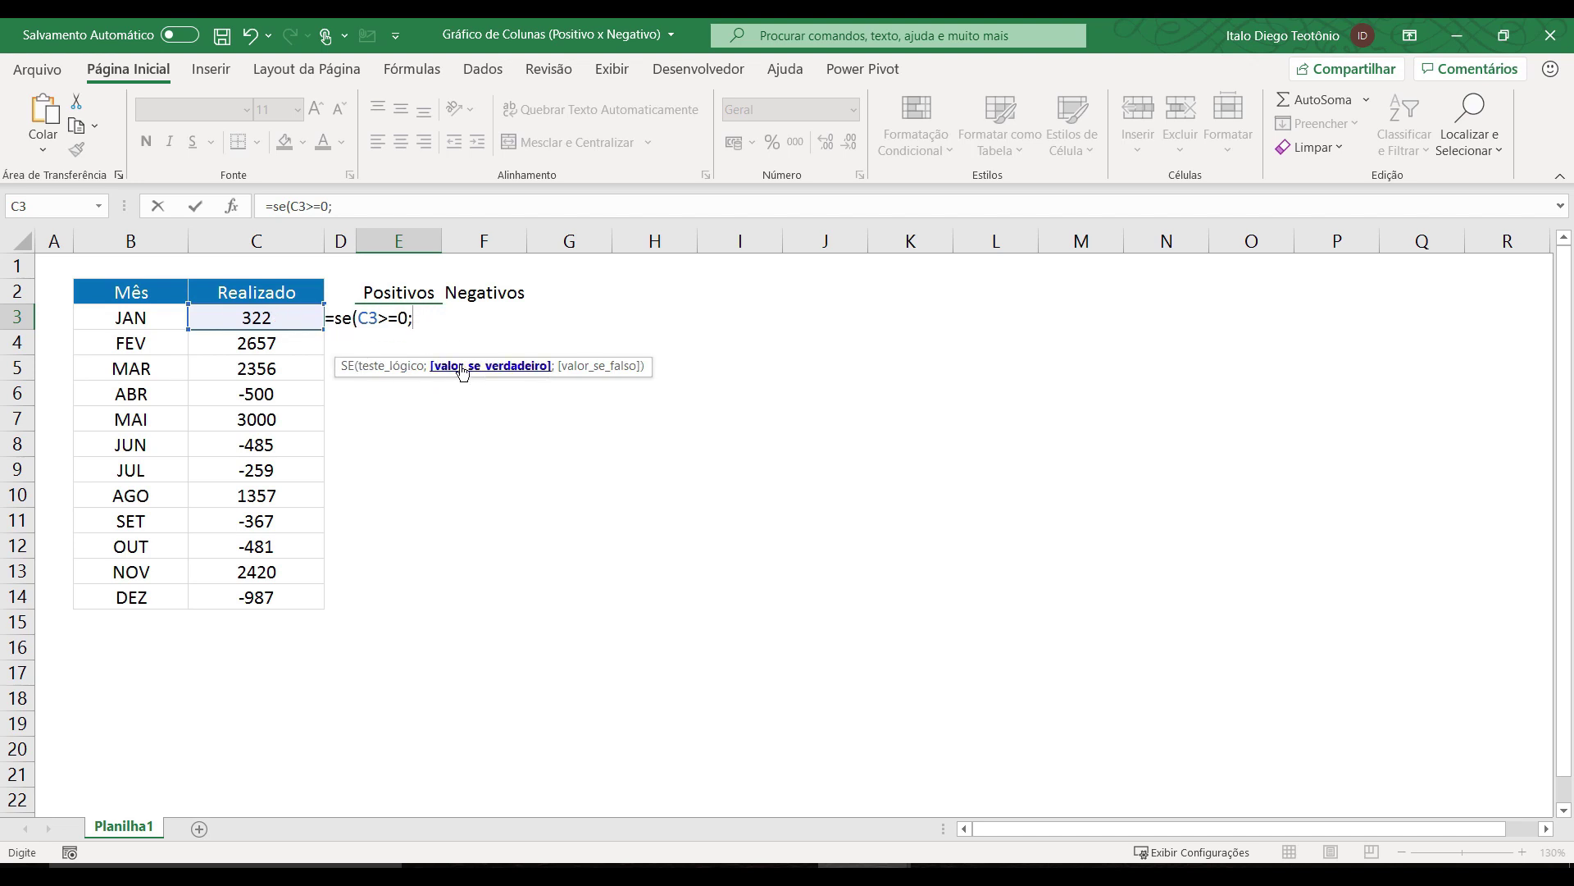
pyautogui.click(288, 318)
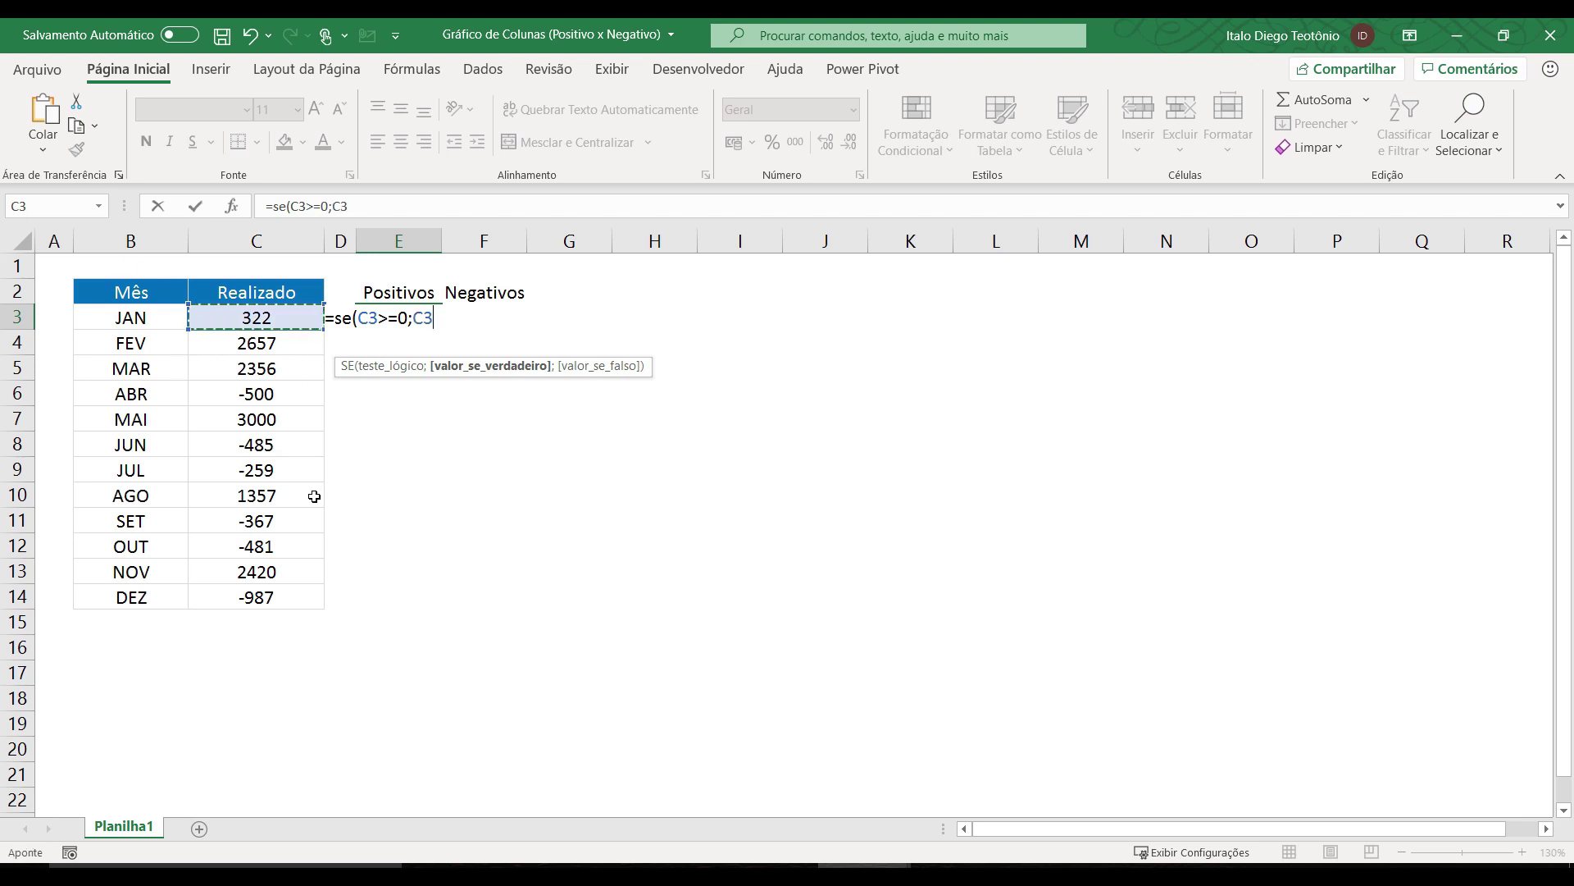
pyautogui.write(';')
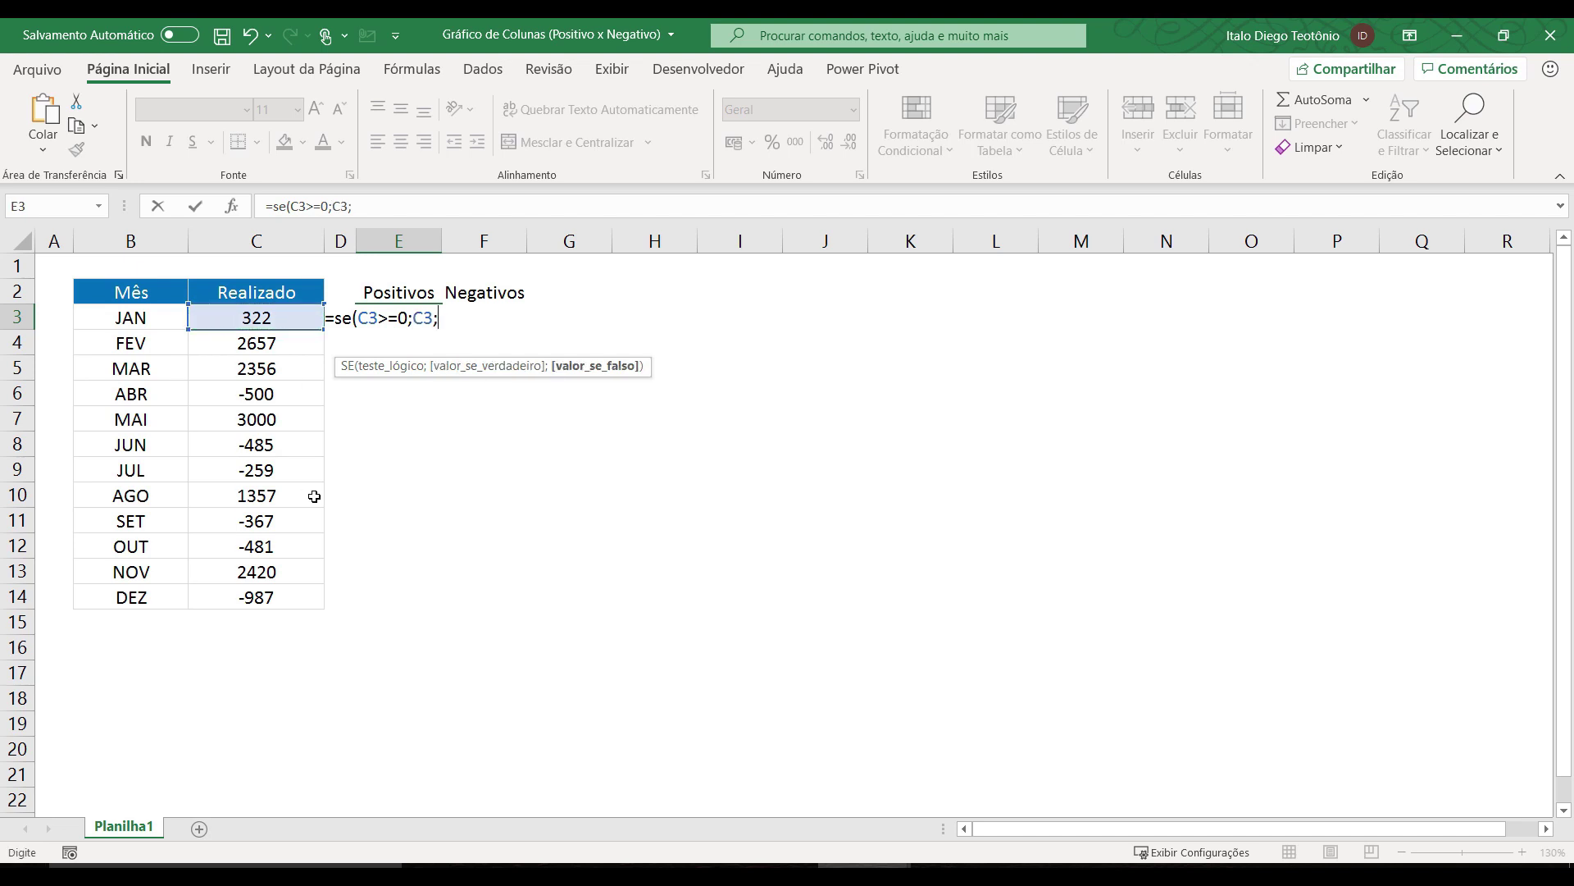
pyautogui.write('não.d')
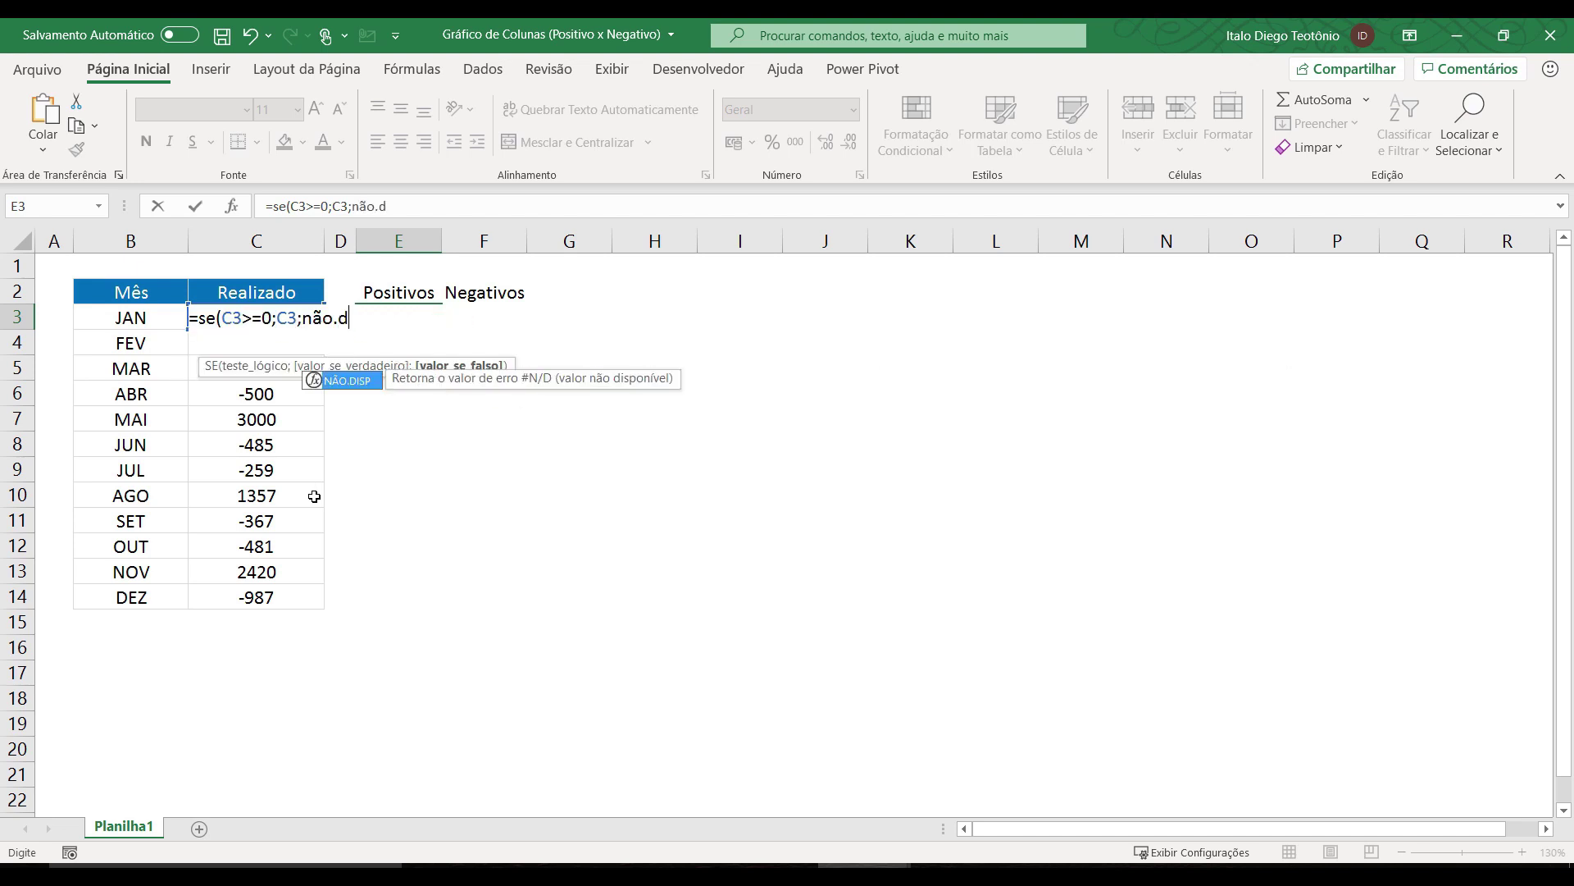
pyautogui.write('i')
pyautogui.press('Tab')
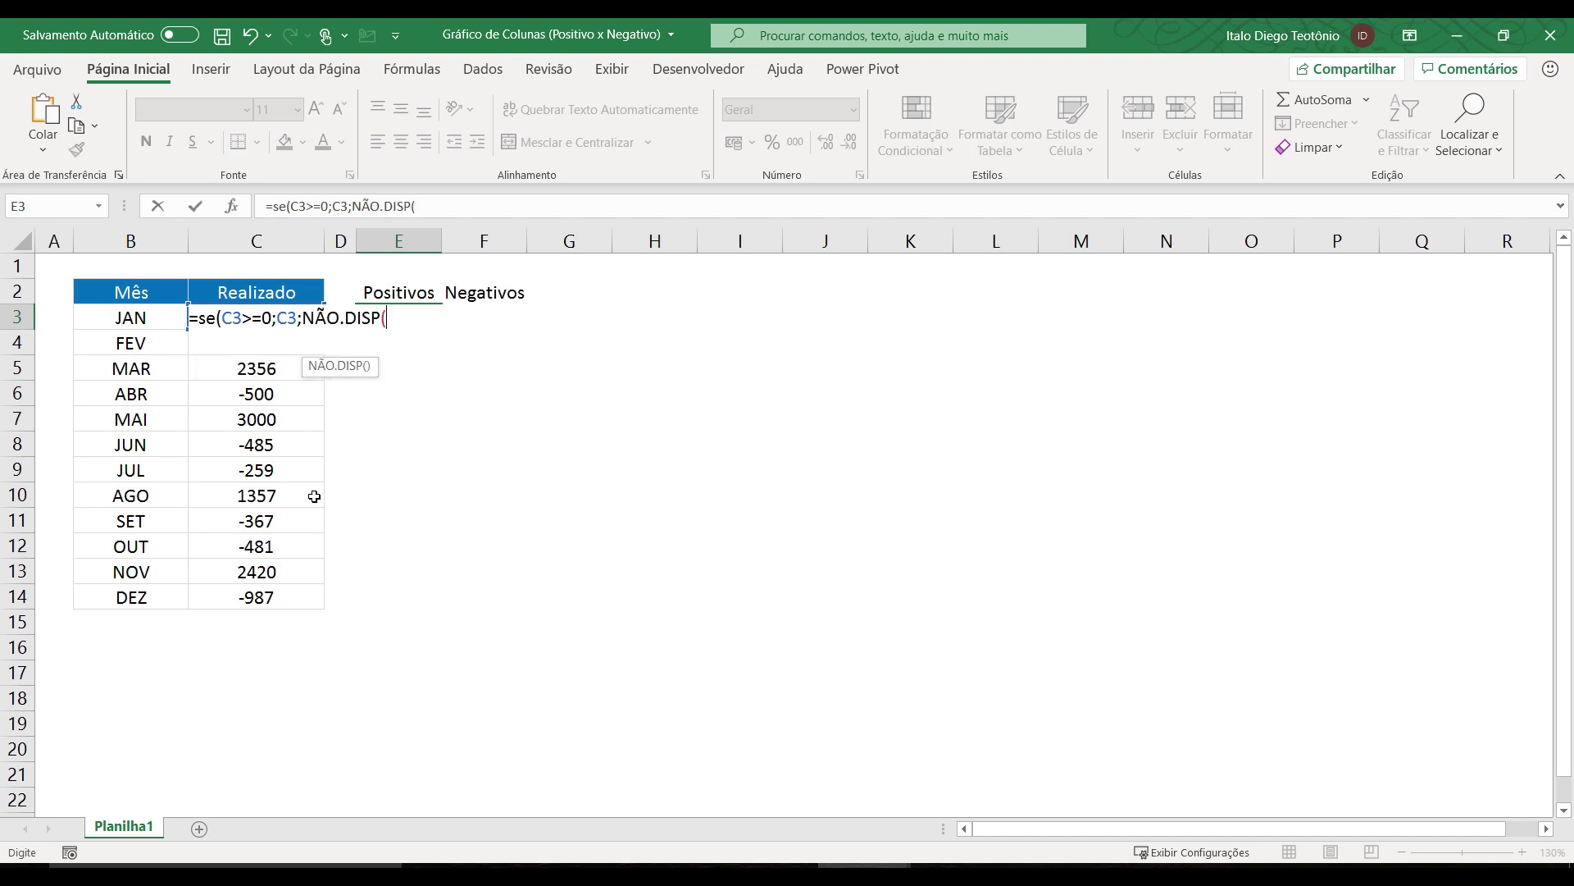
pyautogui.write(')')
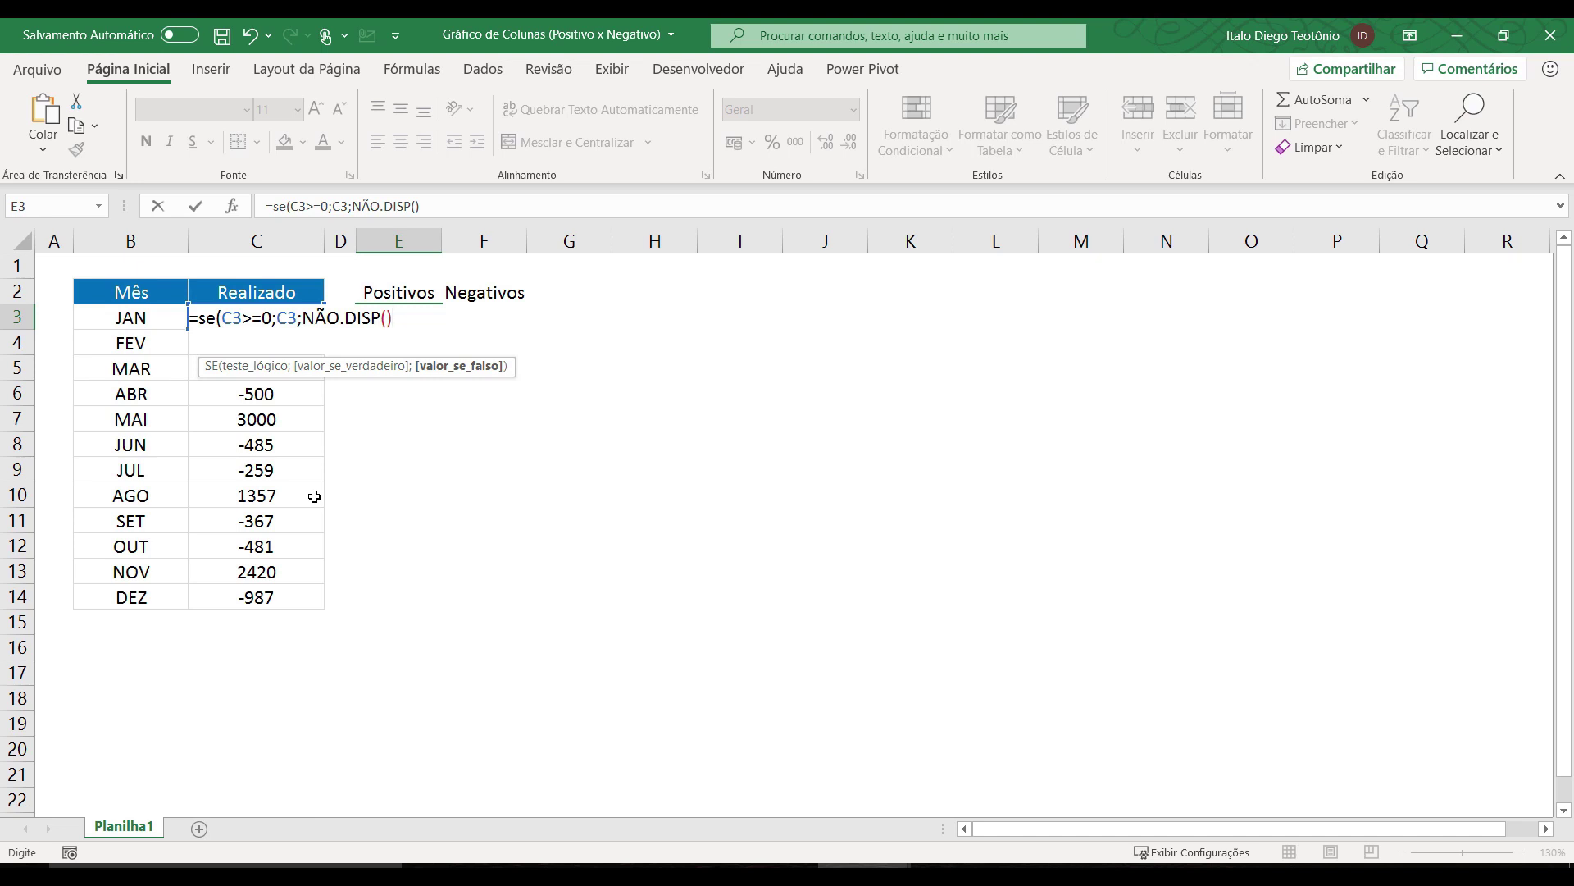
pyautogui.write(')')
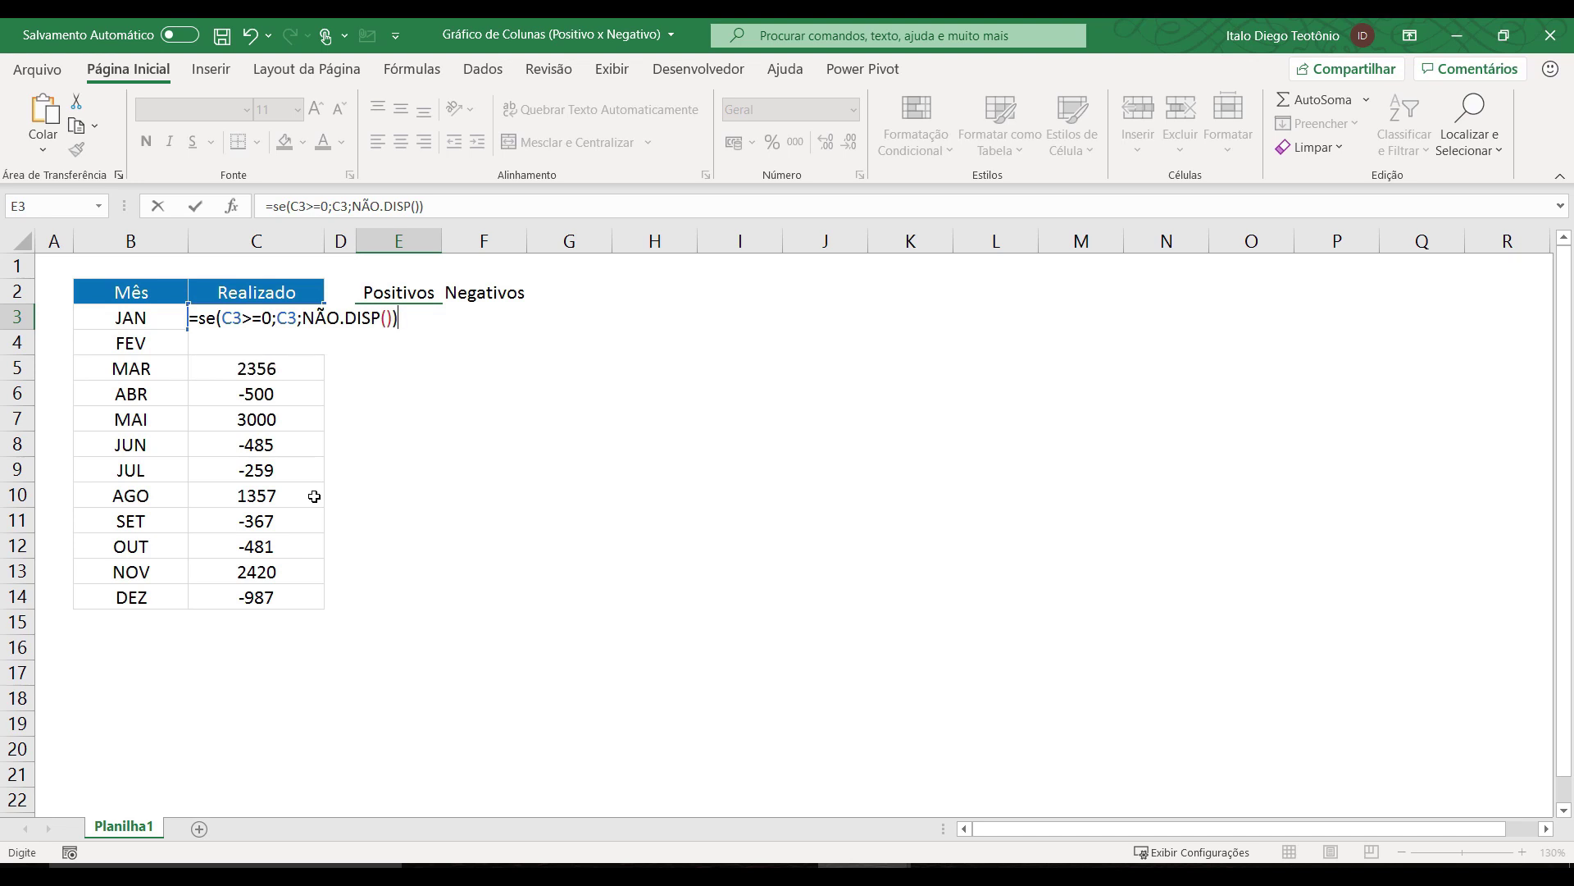
pyautogui.press('Return')
# Step: Copy the Positivos formula from E3 down to E14 and check the formula in E6
pyautogui.click(399, 318)
pyautogui.moveTo(441, 329); pyautogui.dragTo(410, 610)
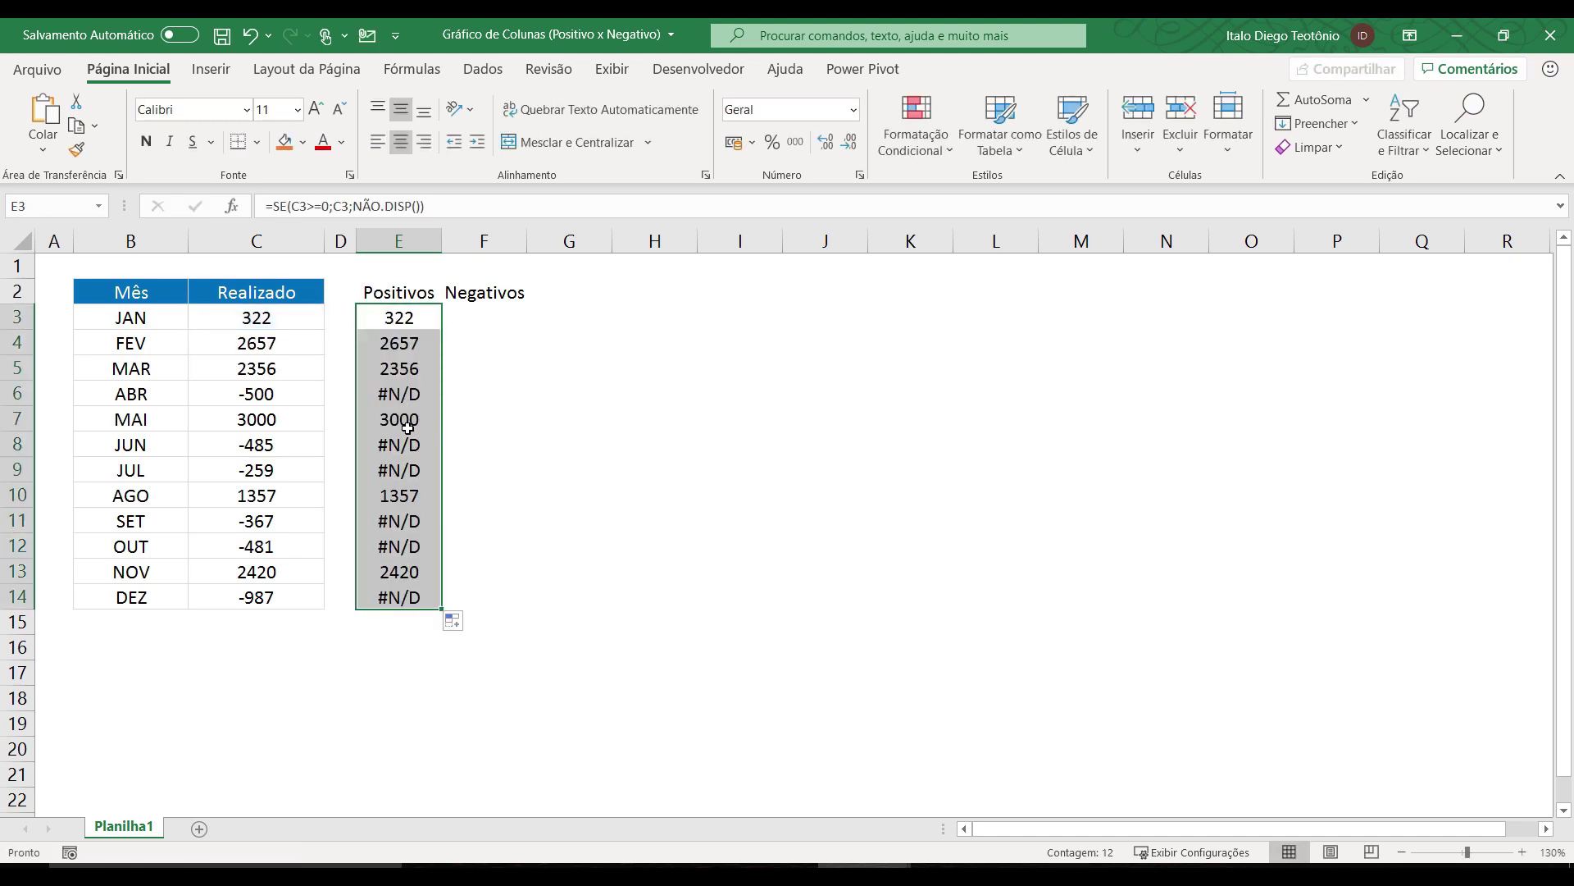
pyautogui.click(394, 399)
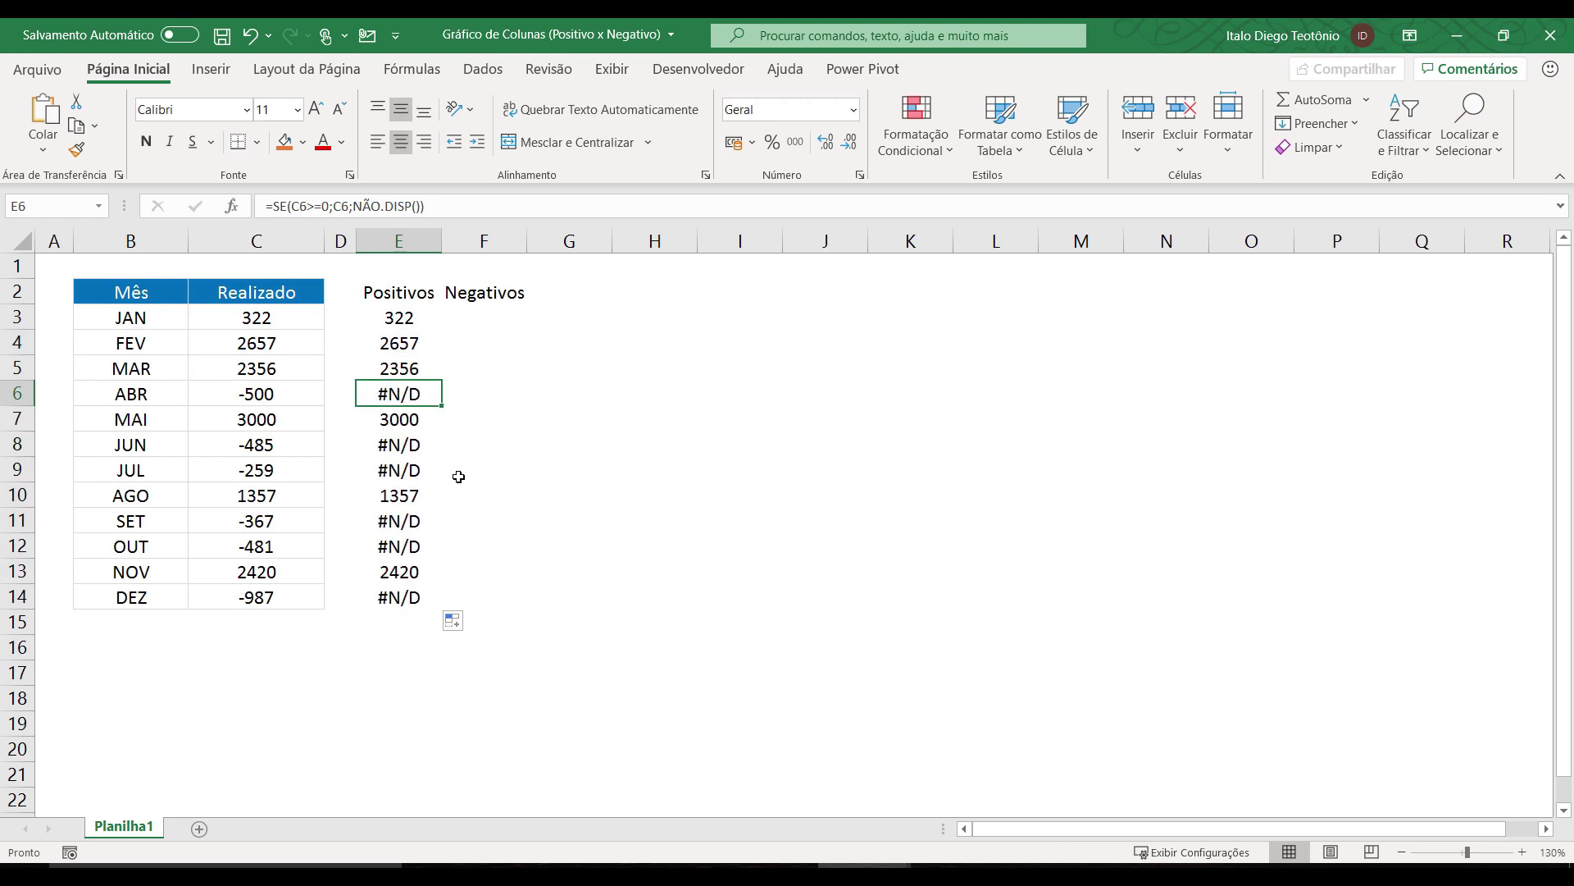
# Step: Enter the formula =SE(C3<0;C3;NÃO.DISP()) in F3 under Negativos
pyautogui.click(496, 314)
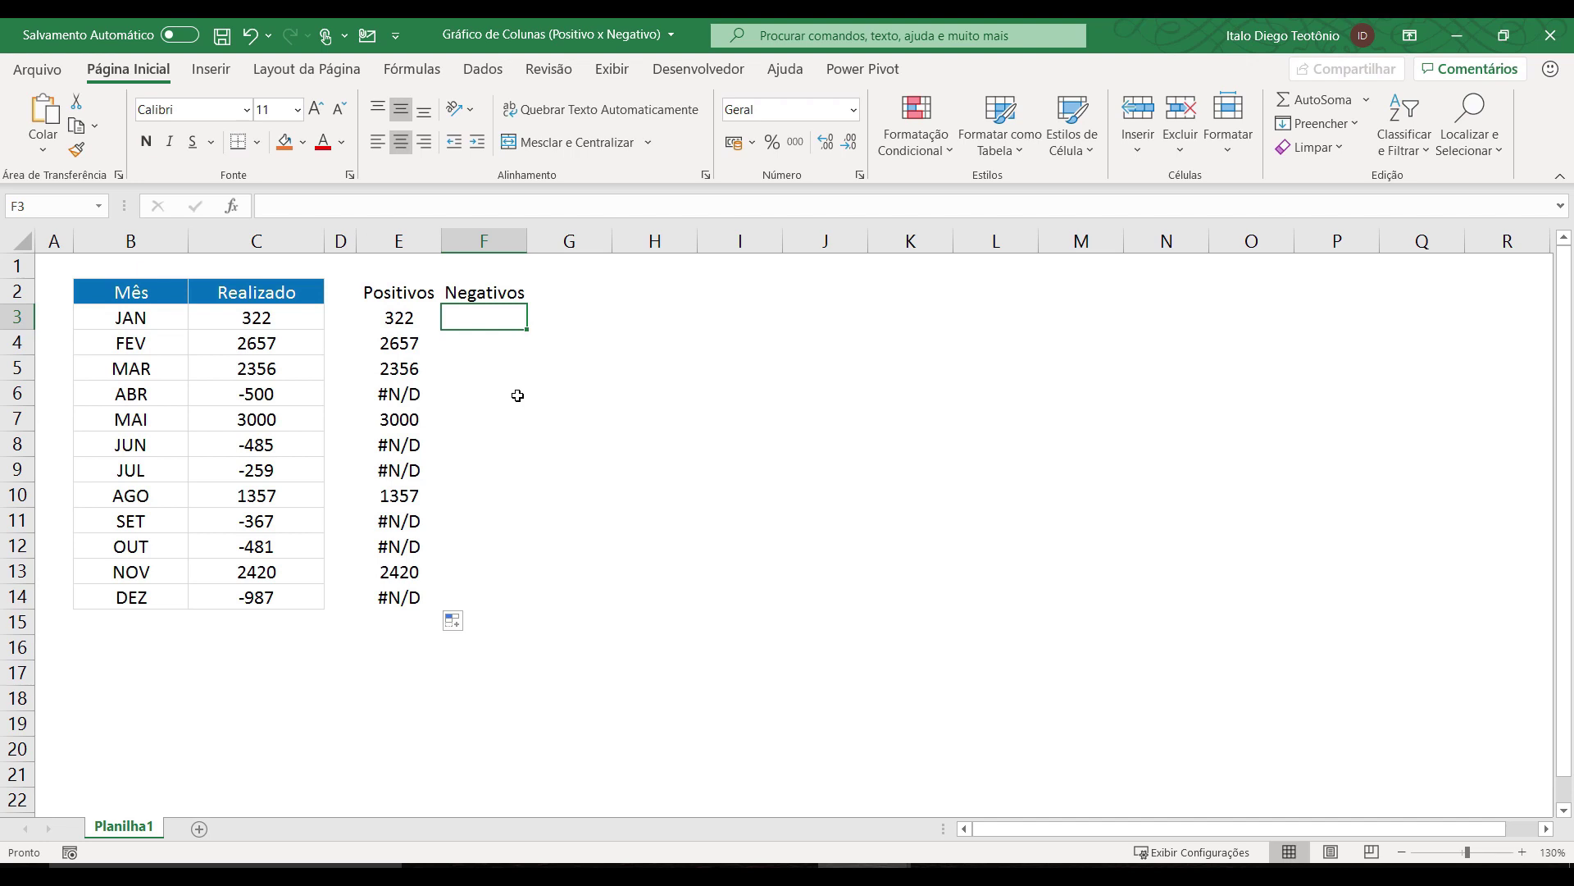
pyautogui.write('=se(')
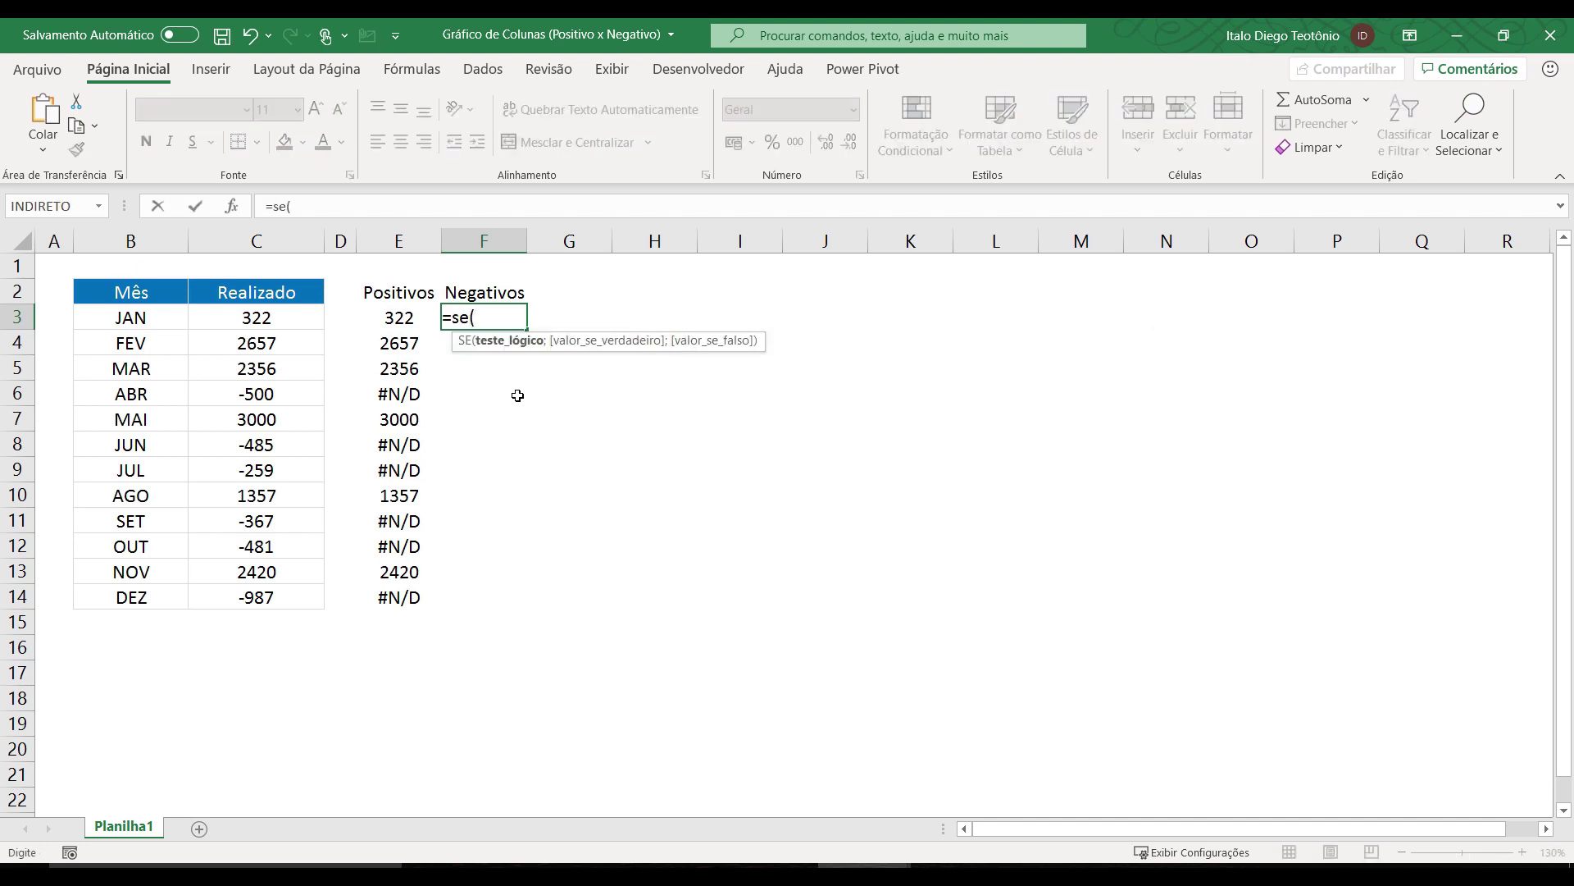
pyautogui.click(296, 316)
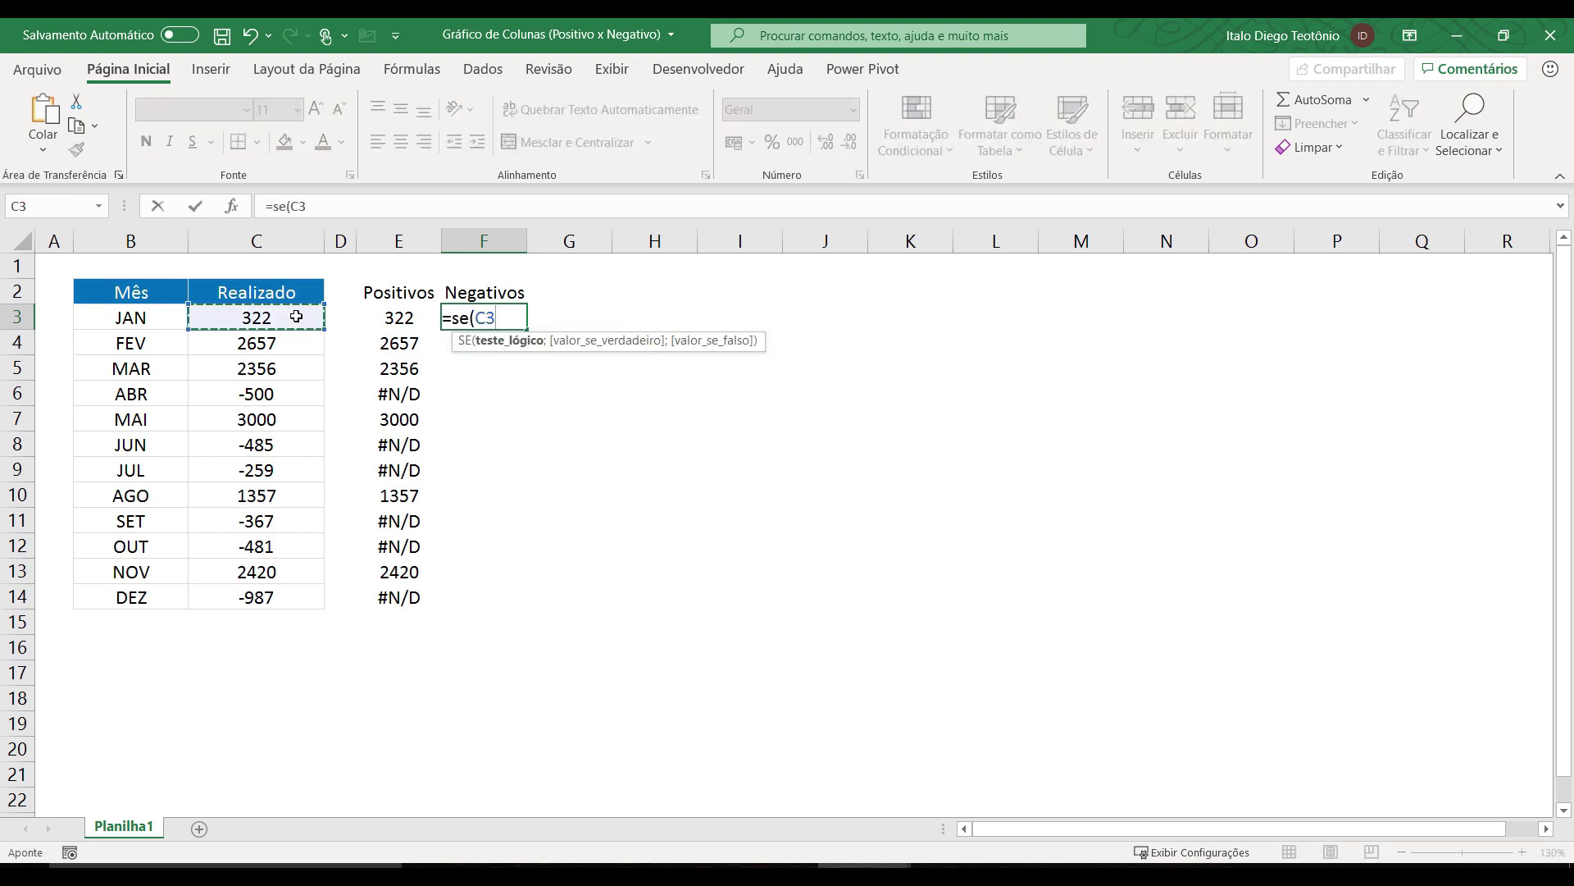
pyautogui.write('<0')
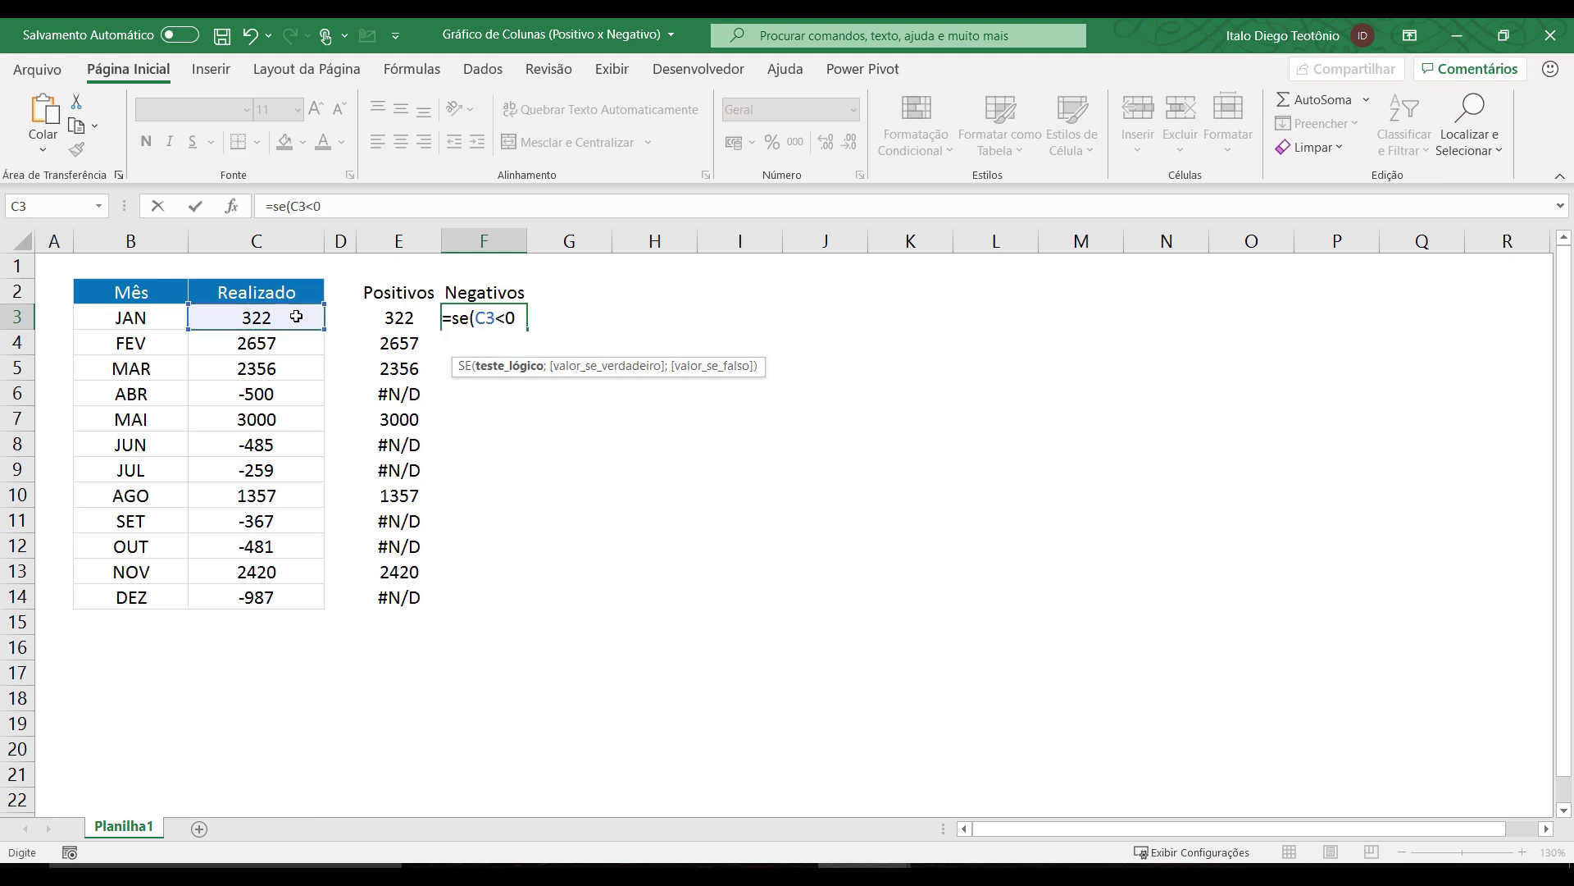
pyautogui.write(';')
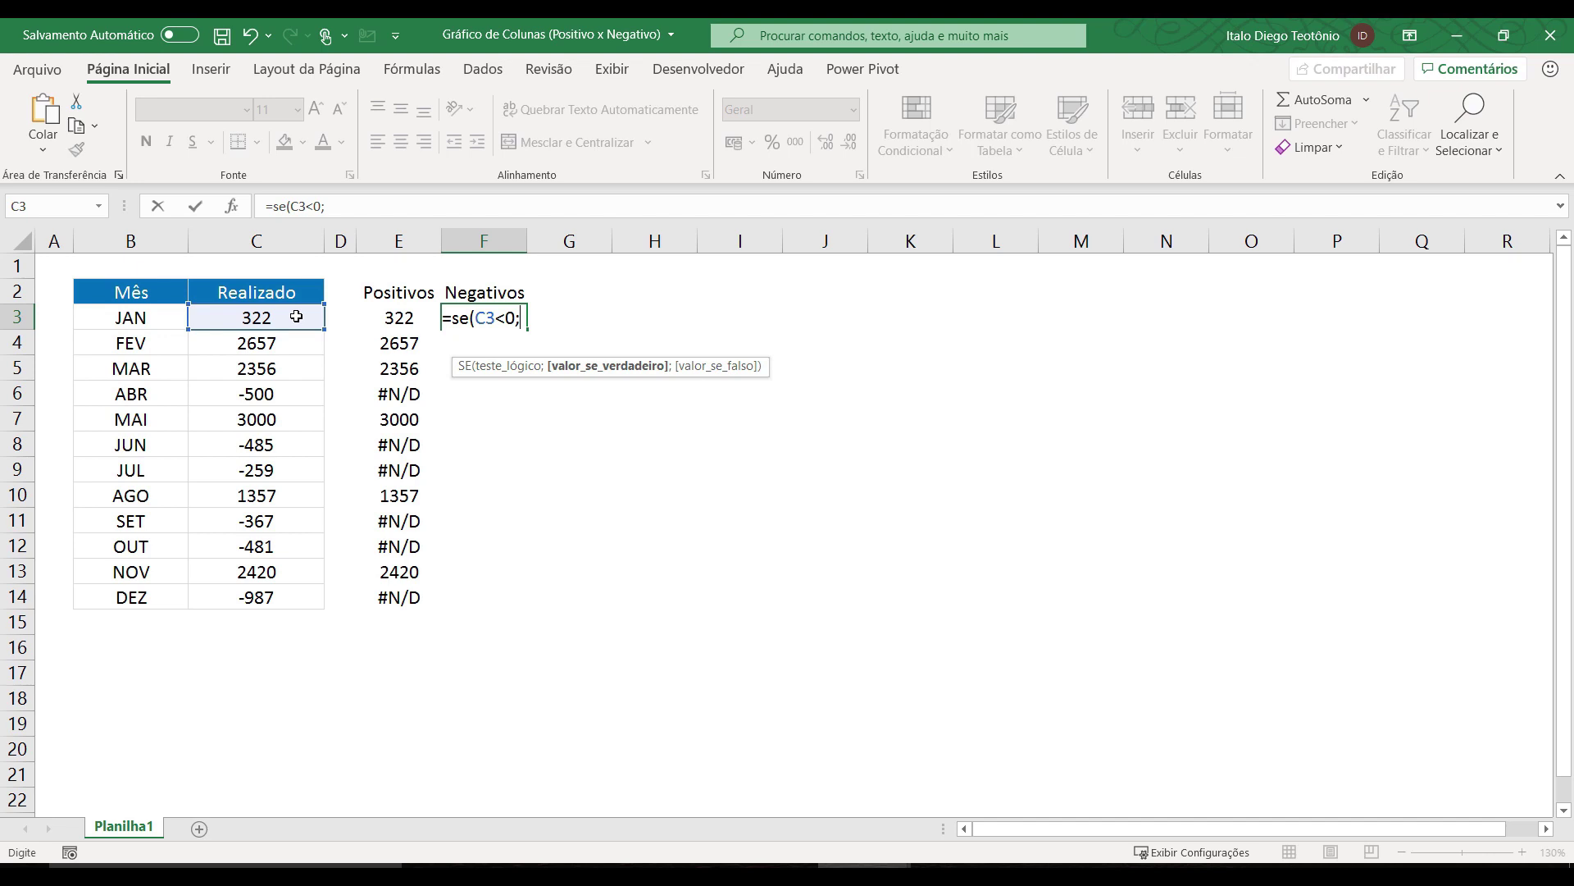
pyautogui.click(296, 317)
pyautogui.write(';não.')
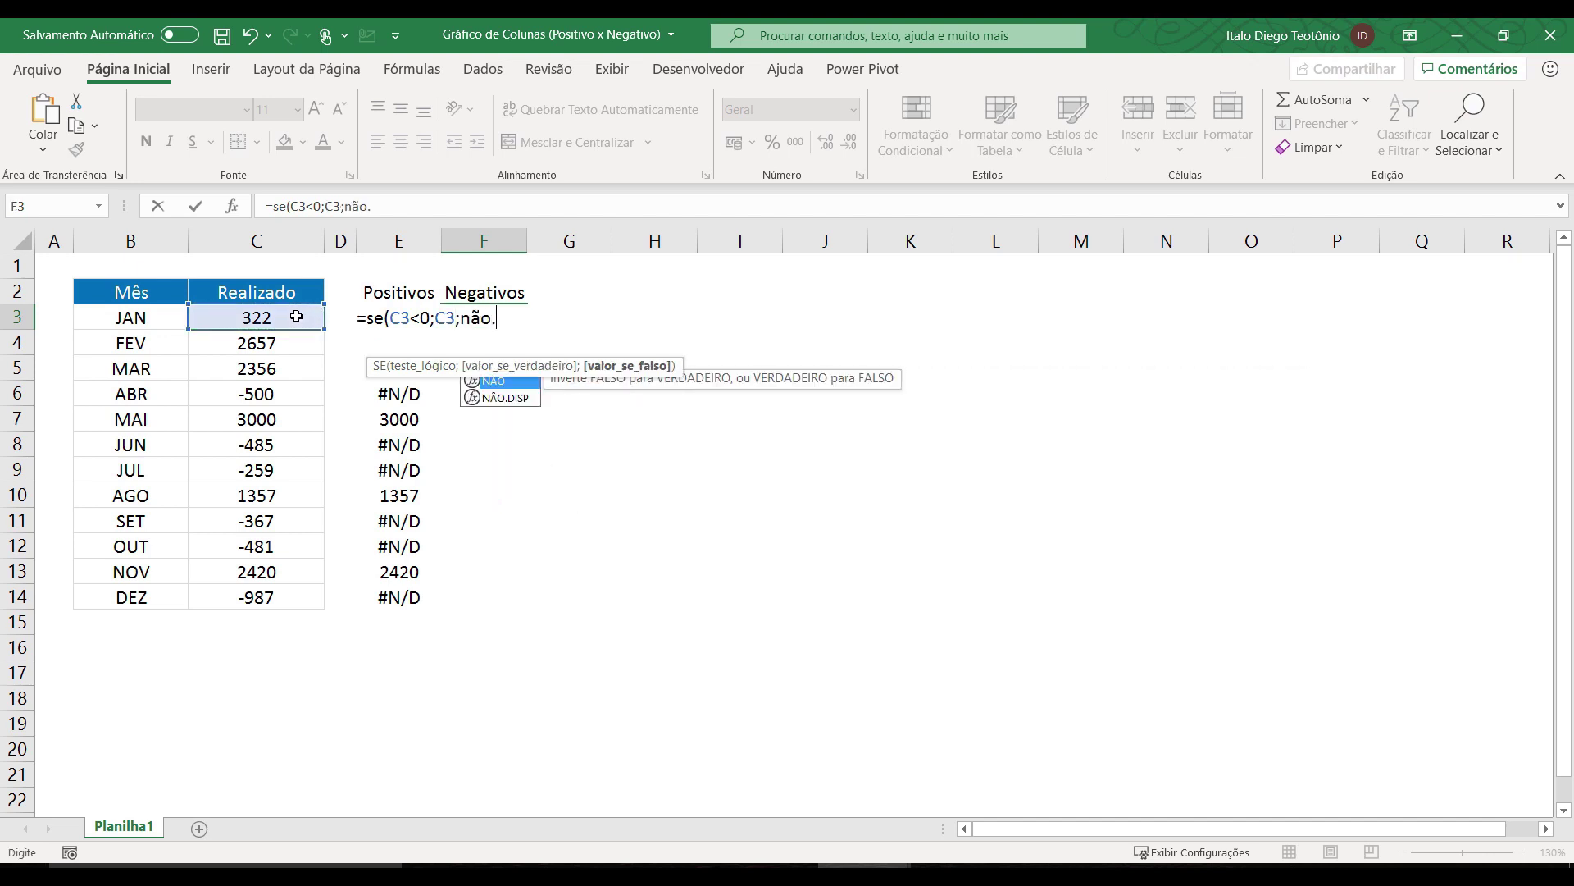
pyautogui.press('Down')
pyautogui.press('Tab')
pyautogui.write('))')
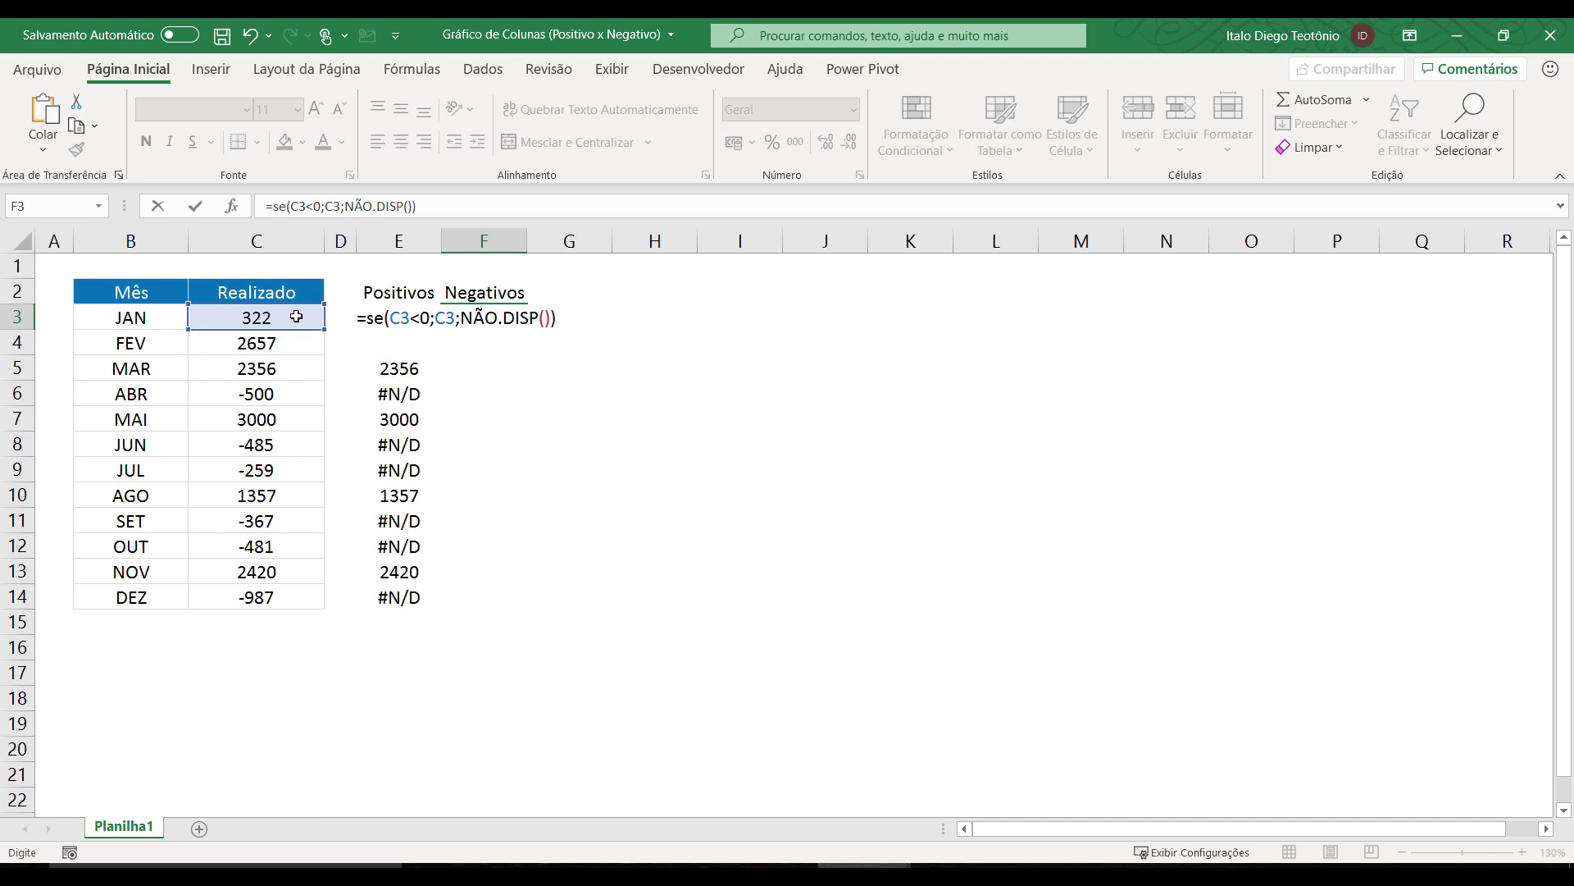
pyautogui.press('Return')
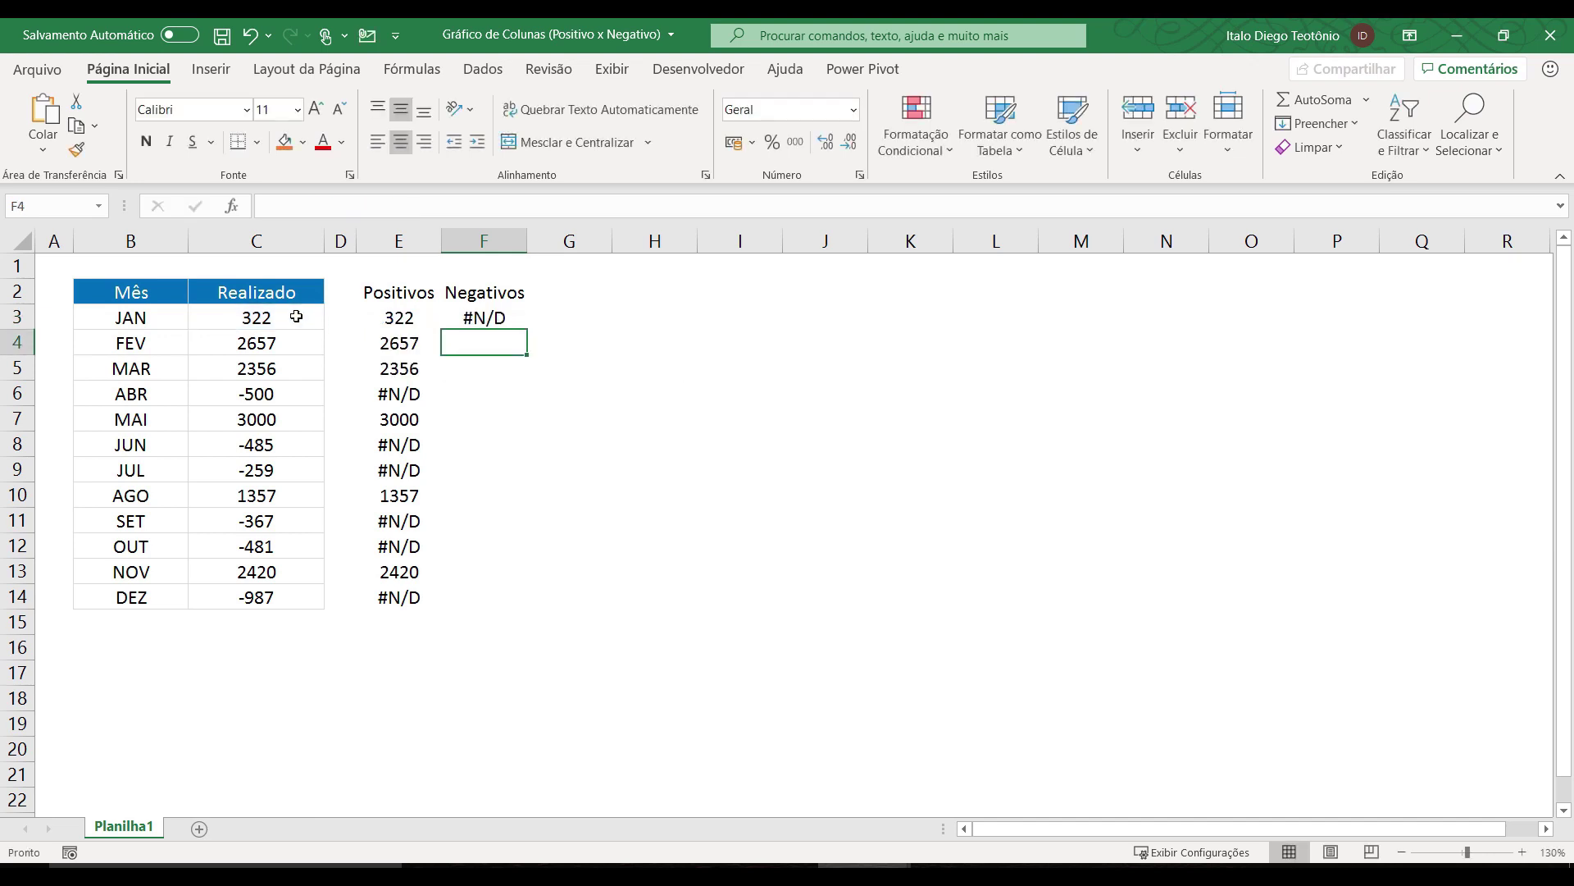
# Step: Copy the Negativos formula from F3 down through F14
pyautogui.click(500, 319)
pyautogui.moveTo(528, 329); pyautogui.dragTo(525, 607)
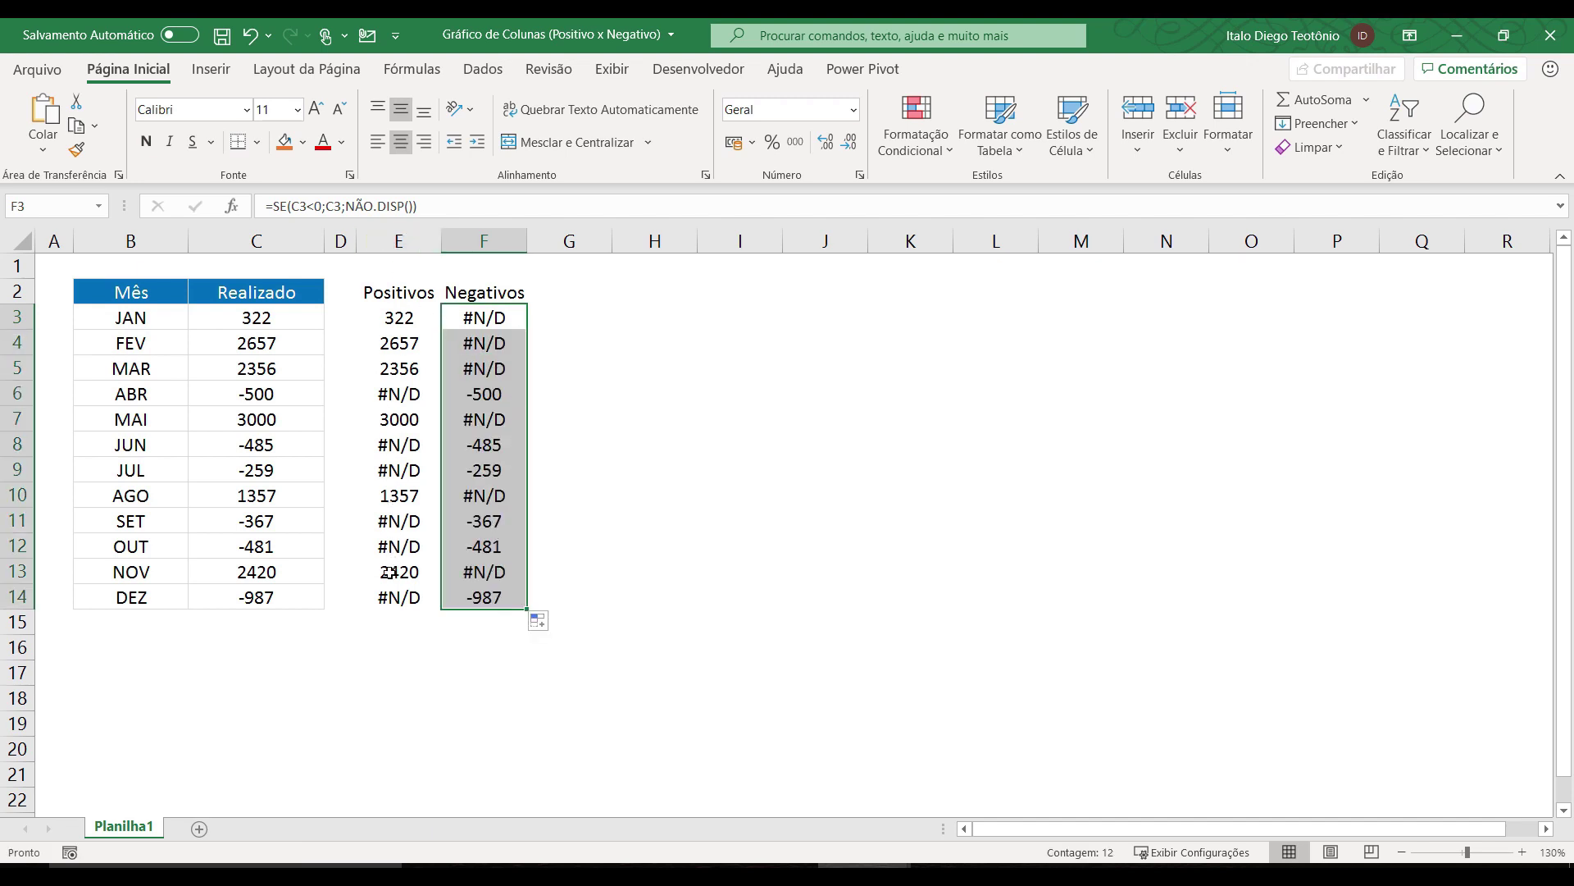
pyautogui.click(476, 594)
# Step: Insert a 2D clustered column chart from B2:B14 and E2:F14, and place it beside the Negativos column, starting at row 2
pyautogui.moveTo(156, 293); pyautogui.dragTo(131, 600)
pyautogui.moveTo(398, 294); pyautogui.dragTo(494, 596)
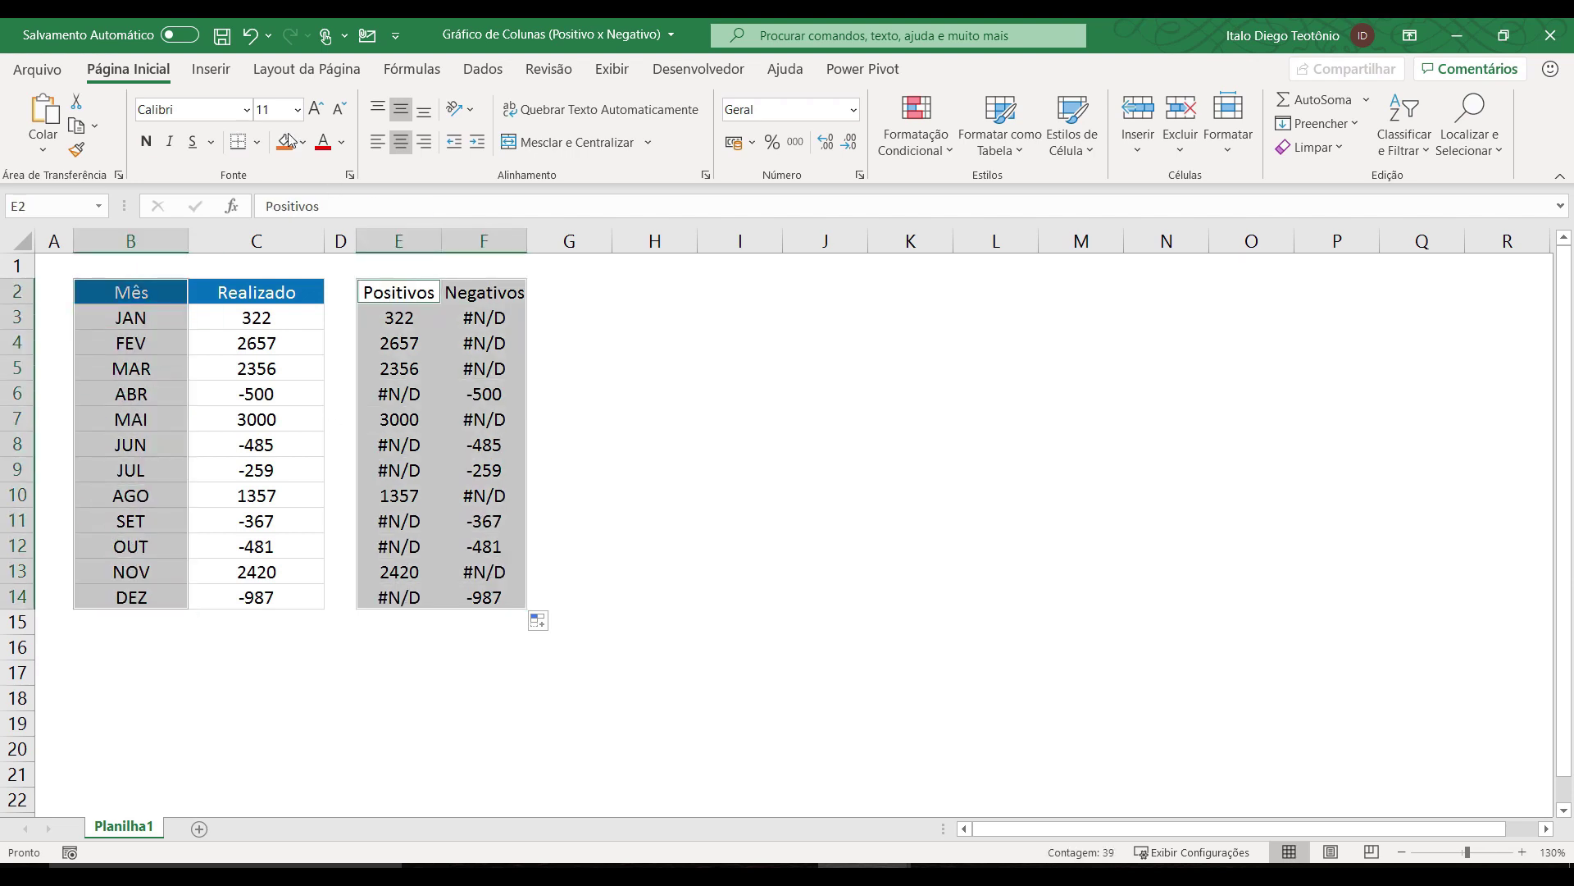
pyautogui.click(211, 69)
pyautogui.click(580, 103)
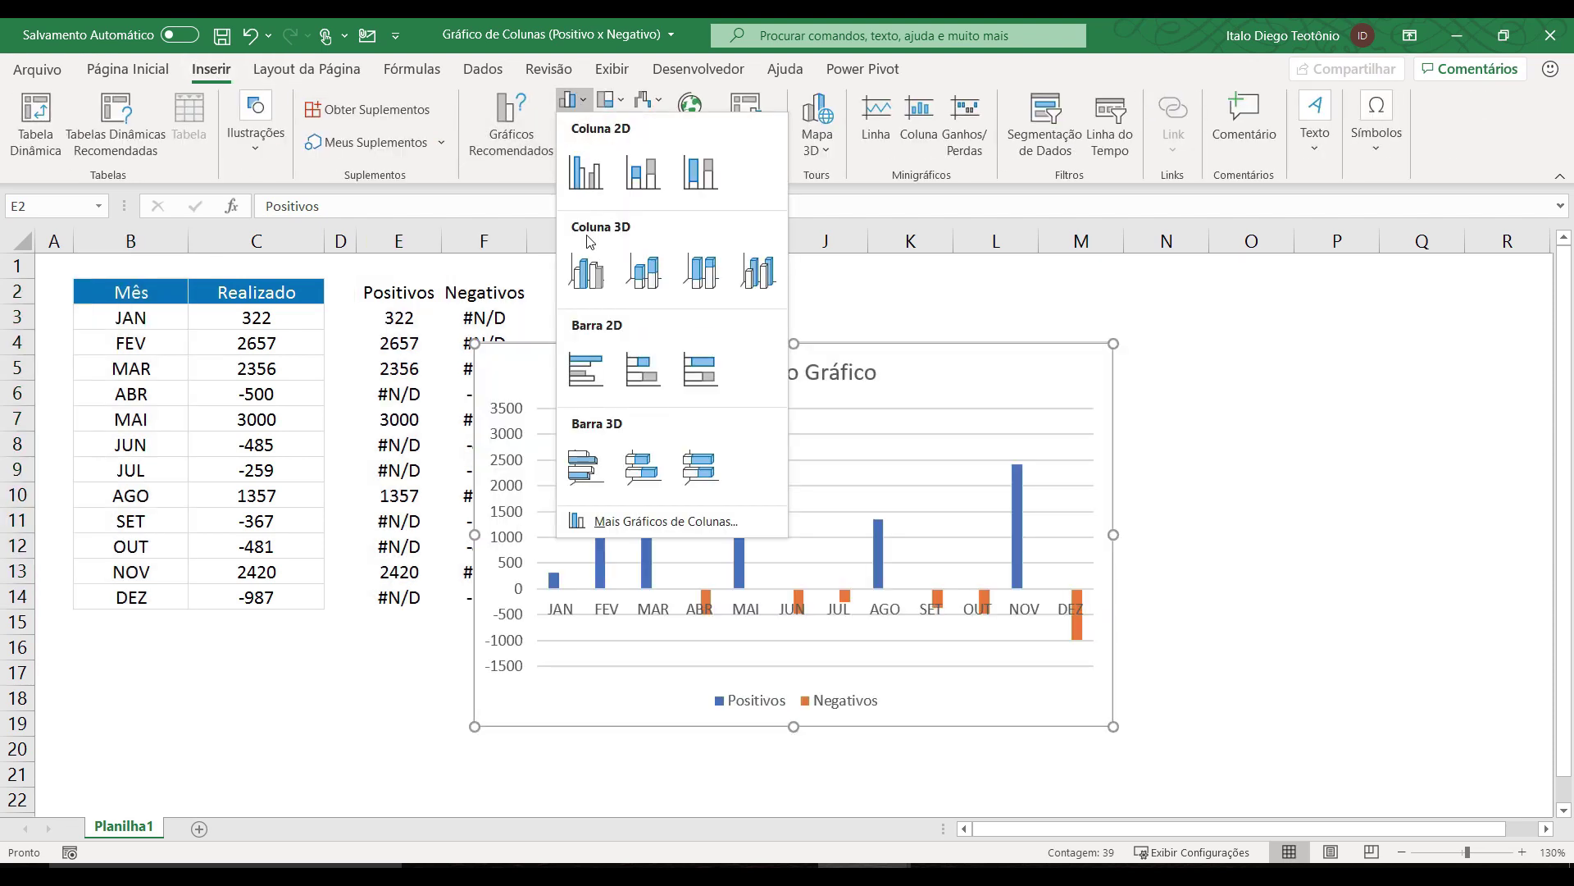
pyautogui.click(585, 171)
pyautogui.moveTo(908, 346)
pyautogui.mouseDown()
pyautogui.moveTo(1042, 279)
pyautogui.moveTo(1022, 283)
pyautogui.mouseUp()
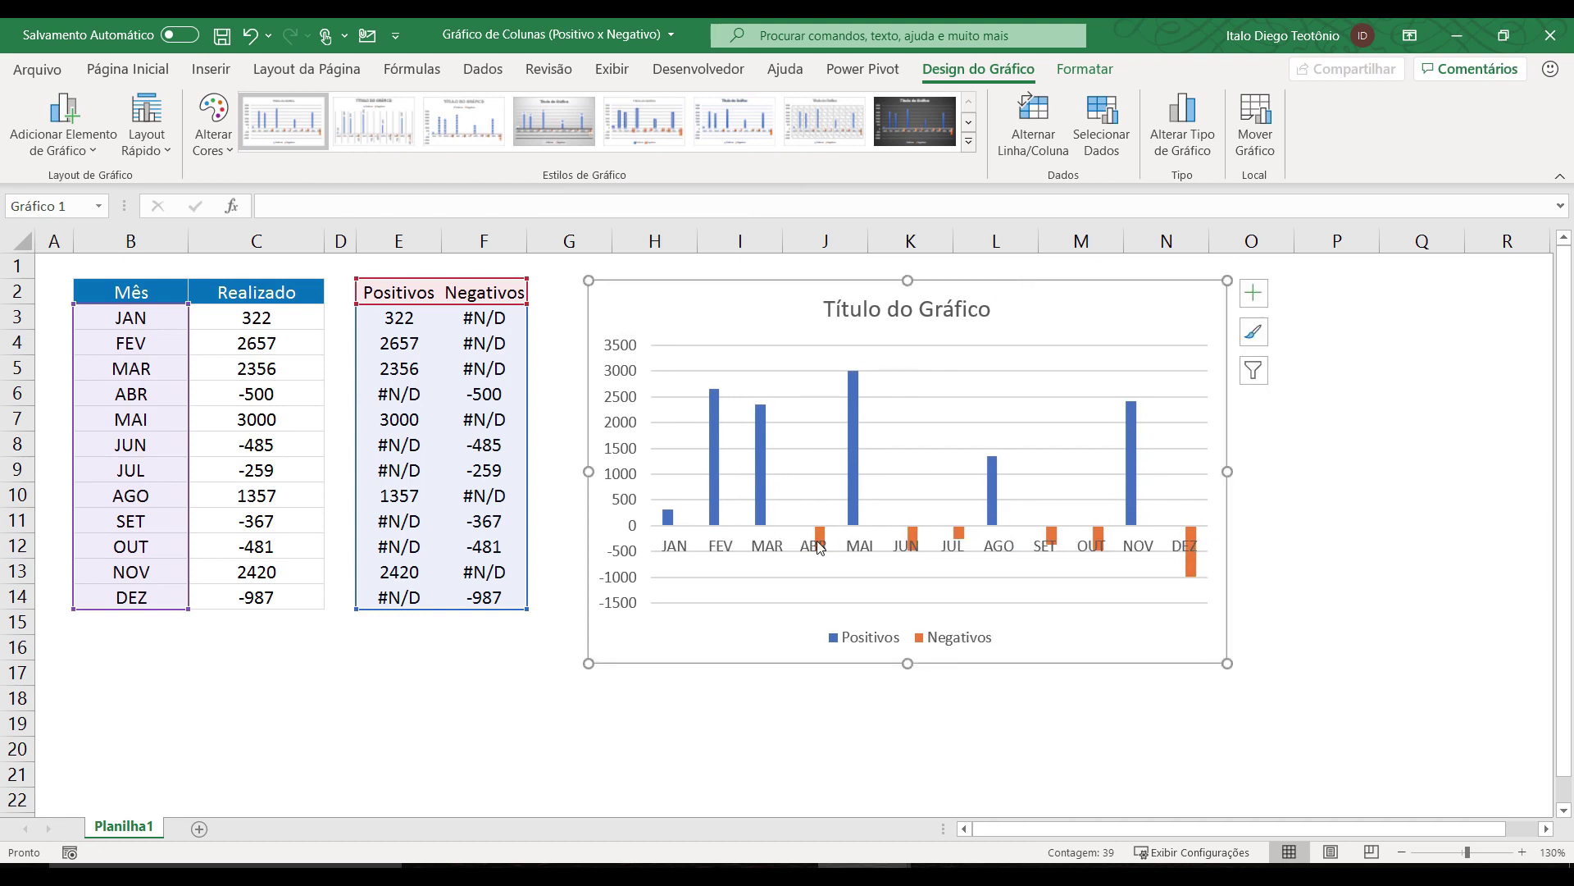
# Step: Resize the chart to about 17.3 cm wide and 6.5 cm high, ending at column Q and row 14
pyautogui.moveTo(859, 461)
pyautogui.moveTo(1227, 472); pyautogui.dragTo(1457, 472)
pyautogui.moveTo(1023, 662); pyautogui.dragTo(1021, 607)
# Step: Format the Positivos series with a 100% series overlap and a 50% gap width
pyautogui.click(739, 460)
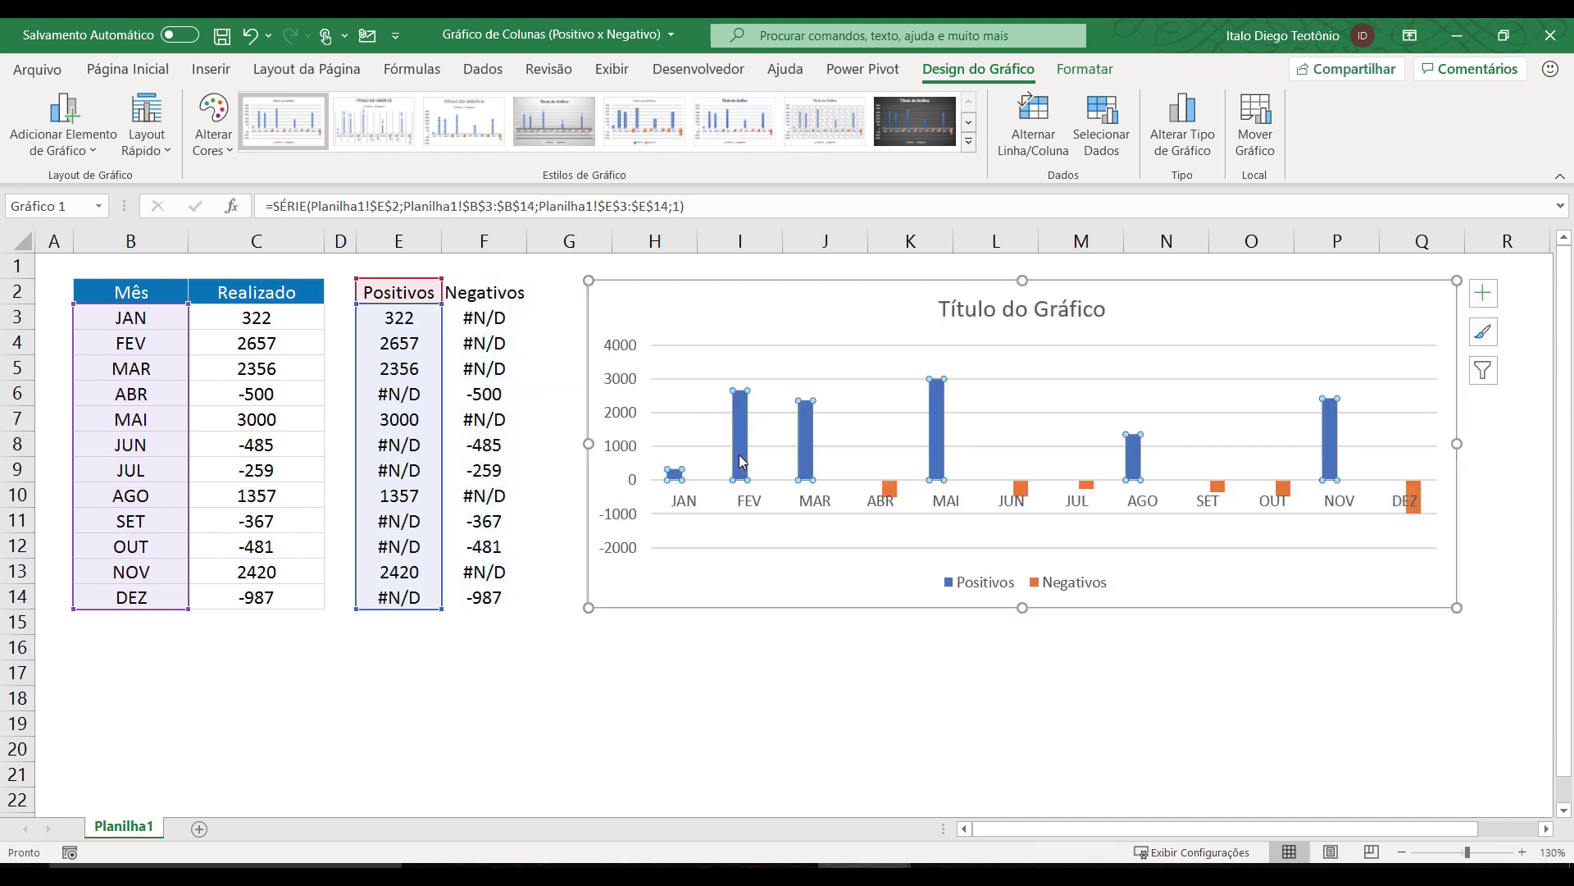
pyautogui.rightClick(741, 444)
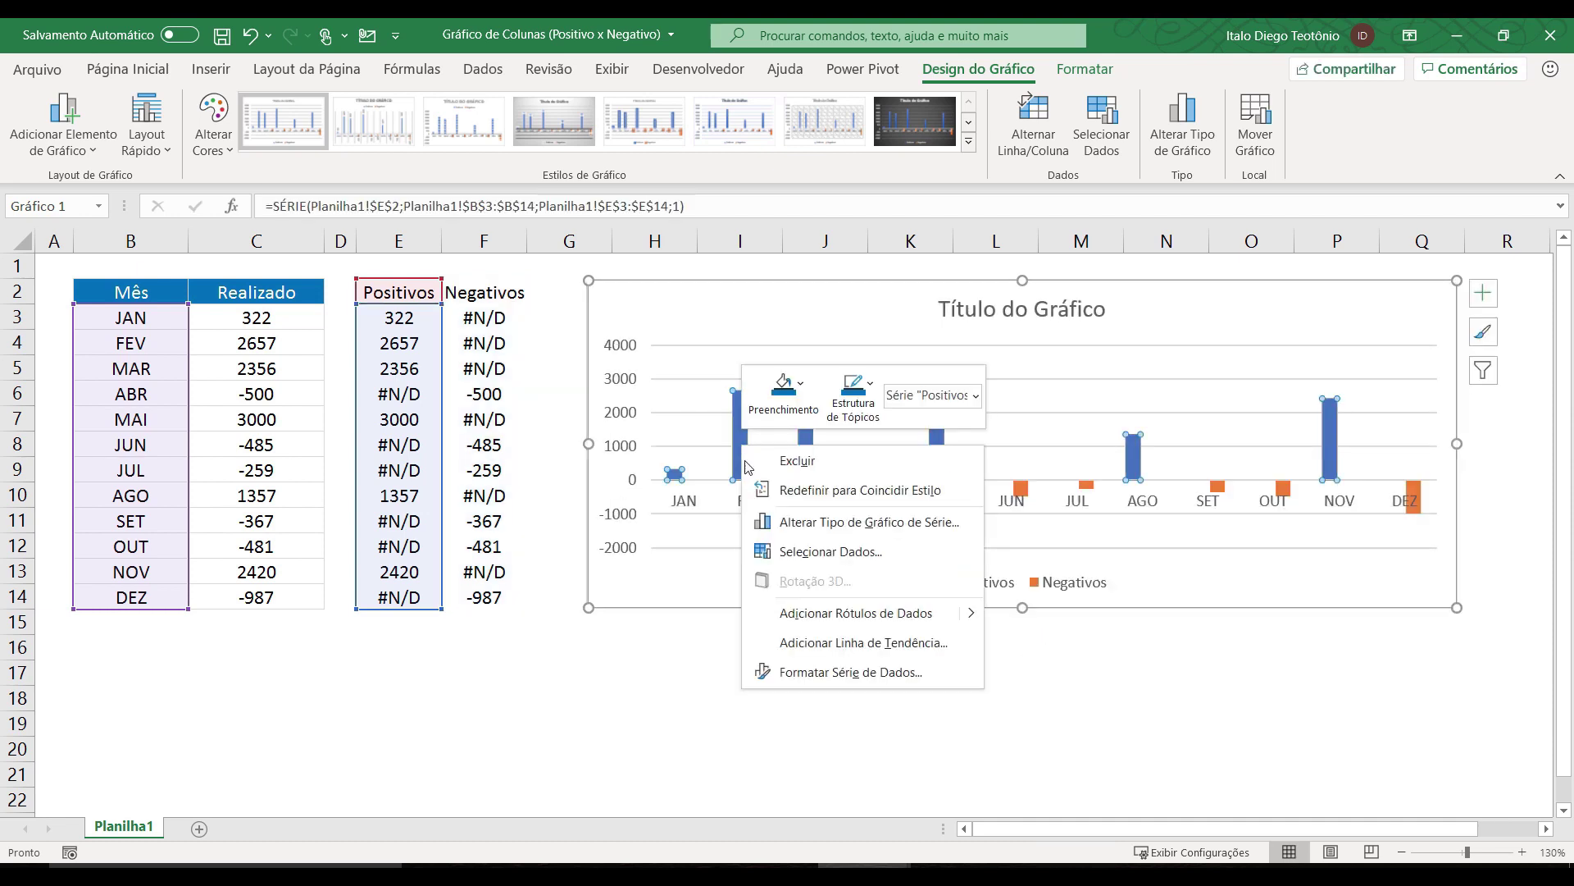
pyautogui.click(848, 676)
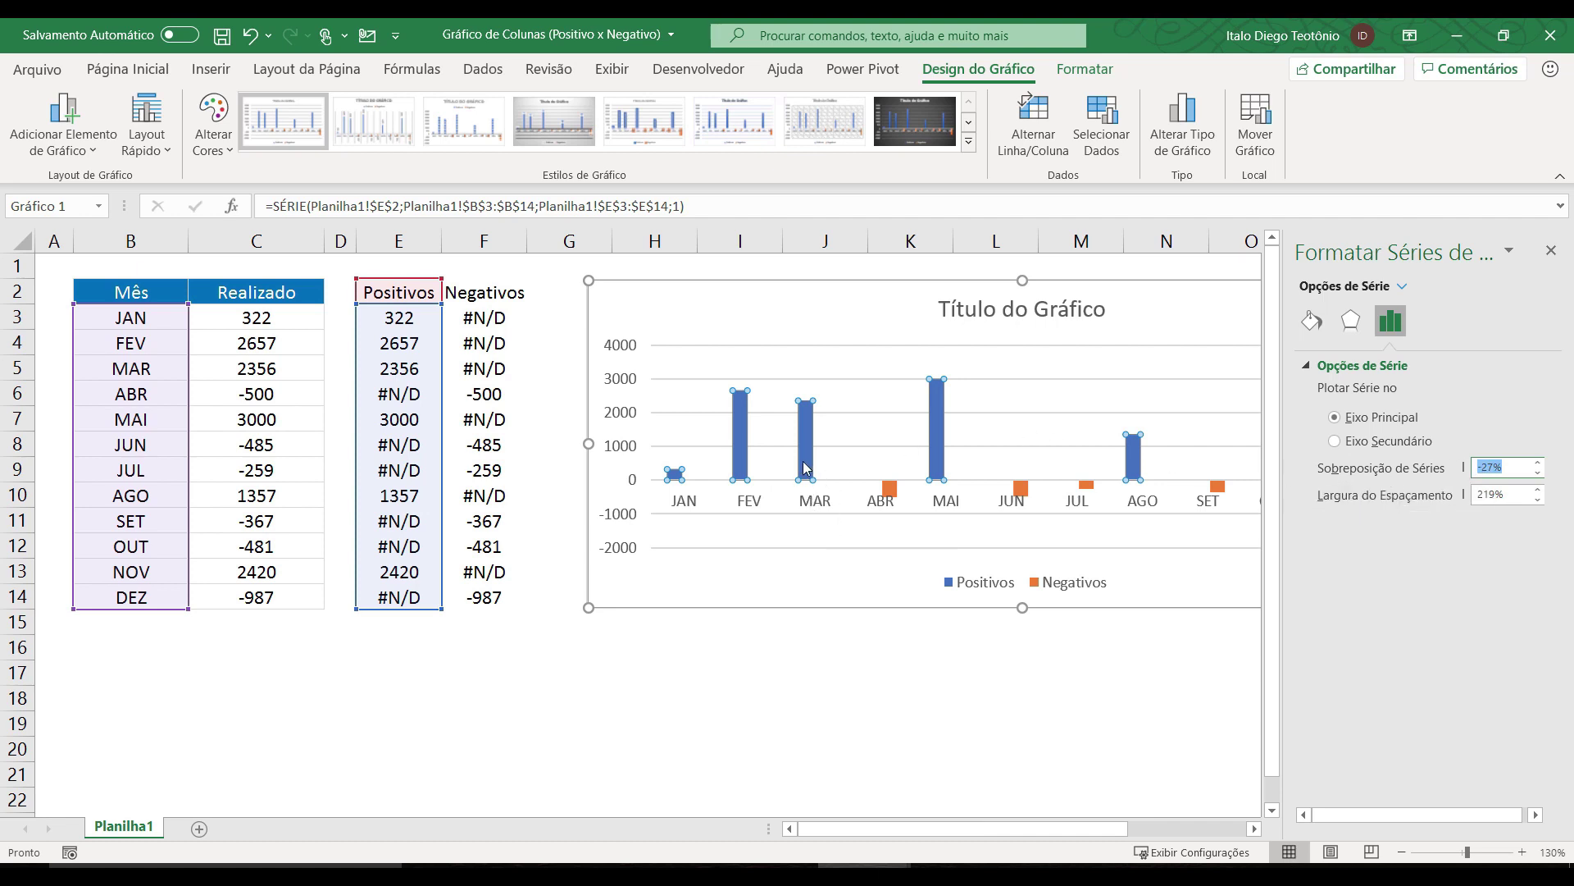
pyautogui.moveTo(804, 474)
pyautogui.write('10')
pyautogui.press('Return')
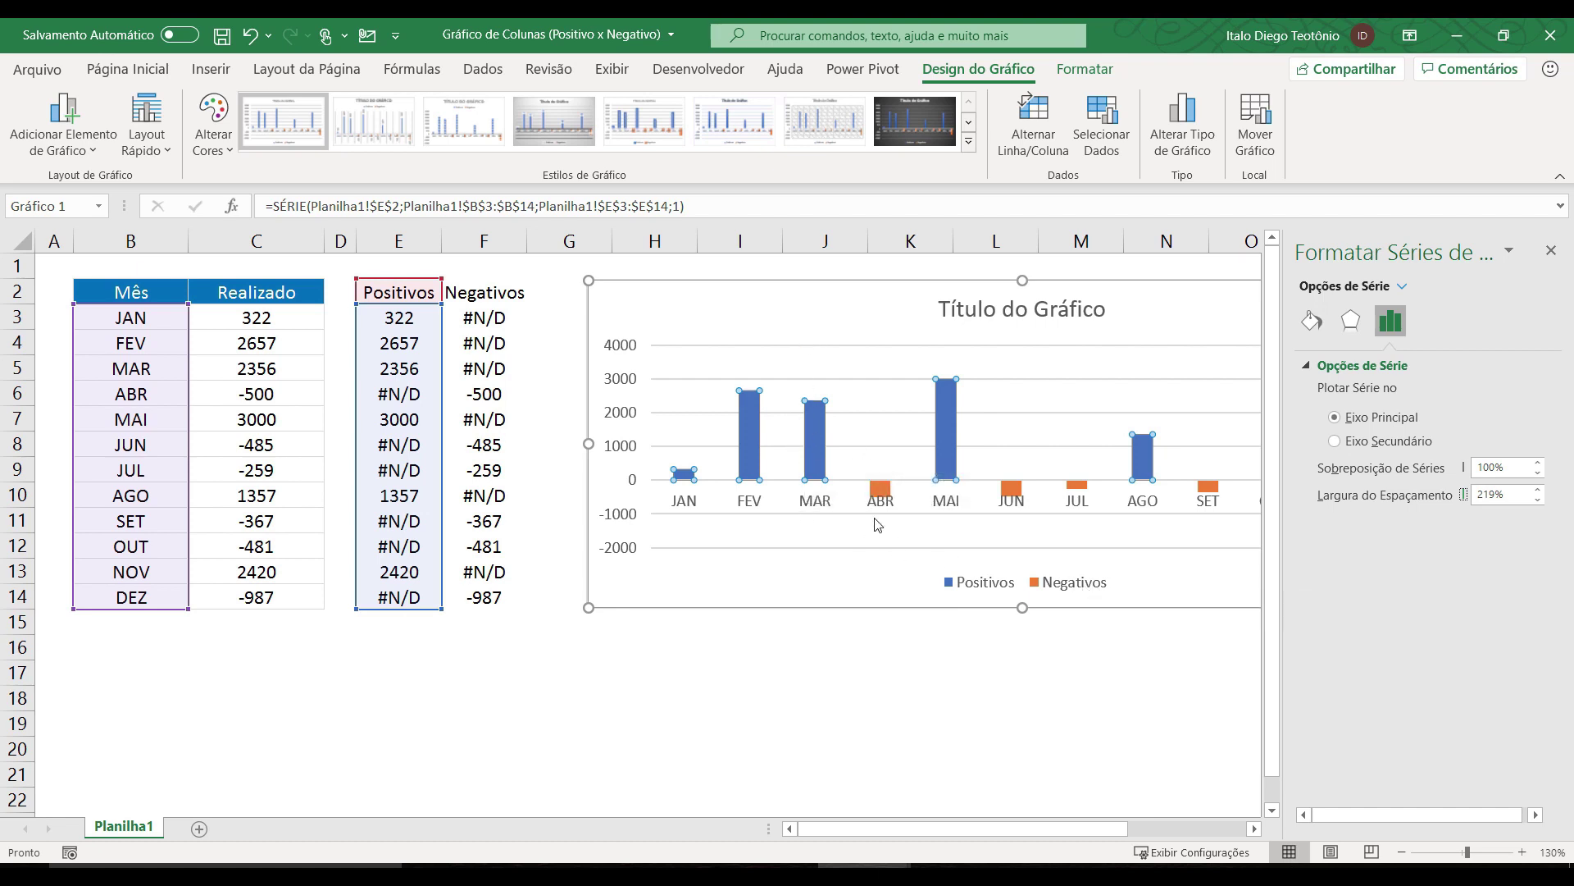
pyautogui.click(1457, 494)
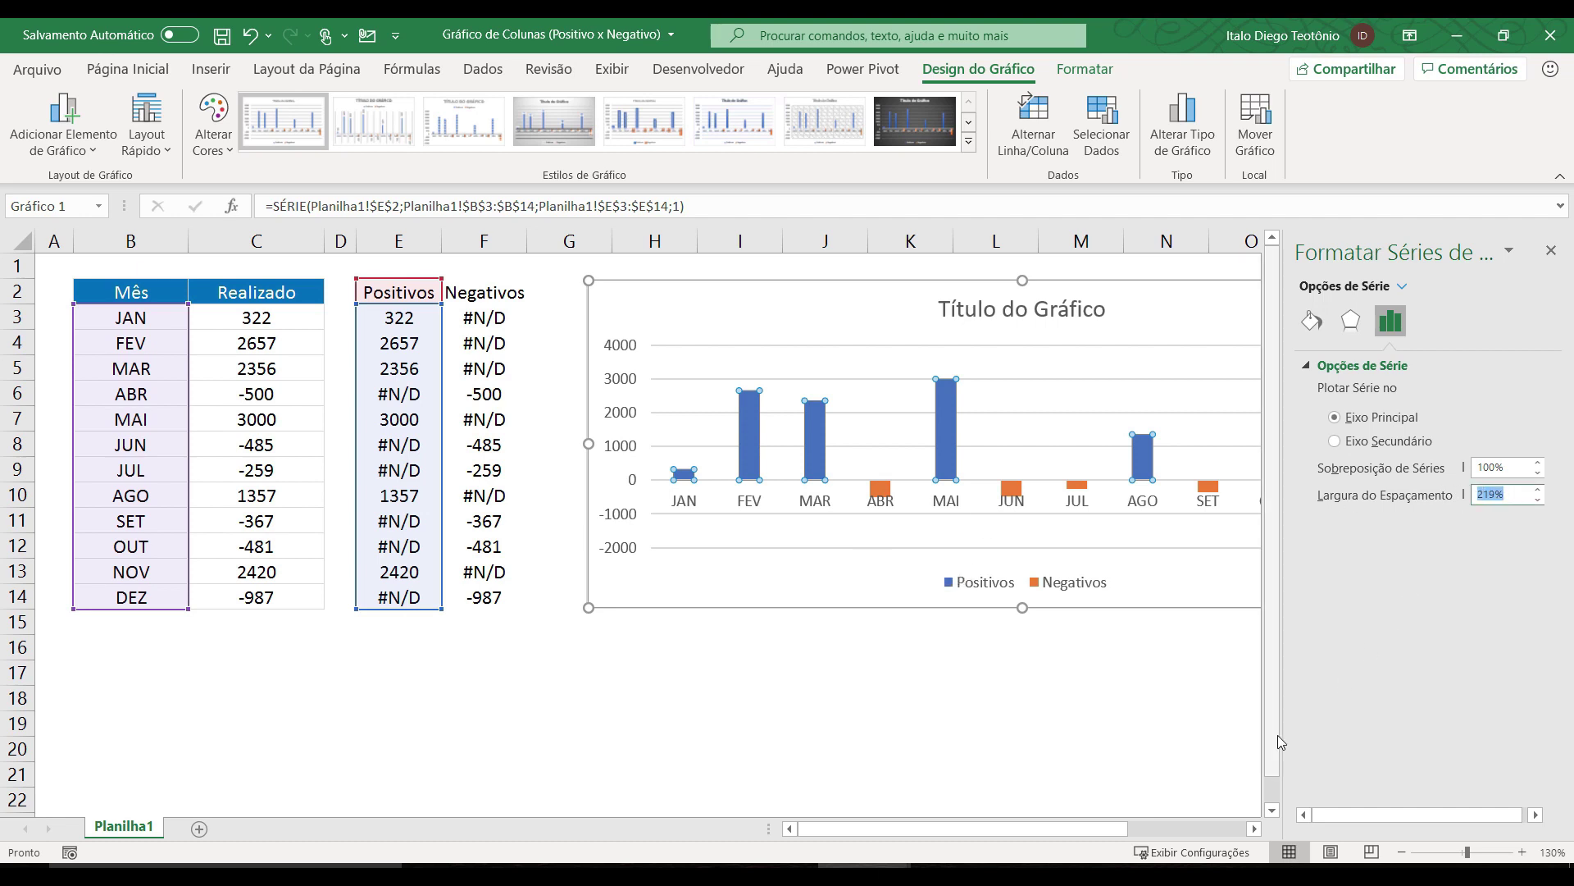
pyautogui.write('50')
pyautogui.press('Return')
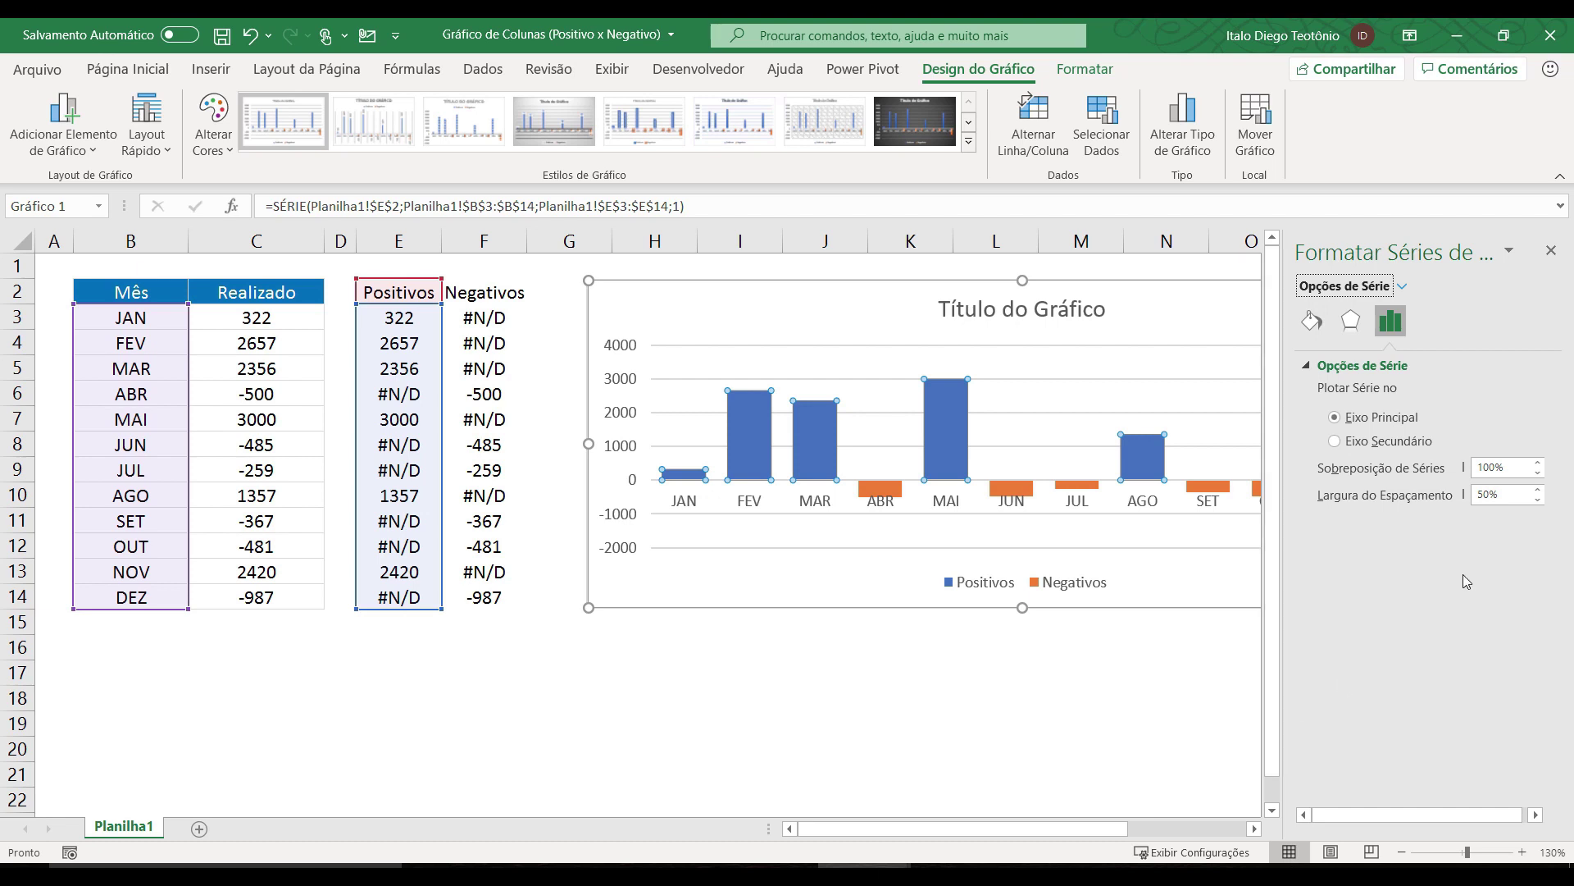
pyautogui.click(1551, 251)
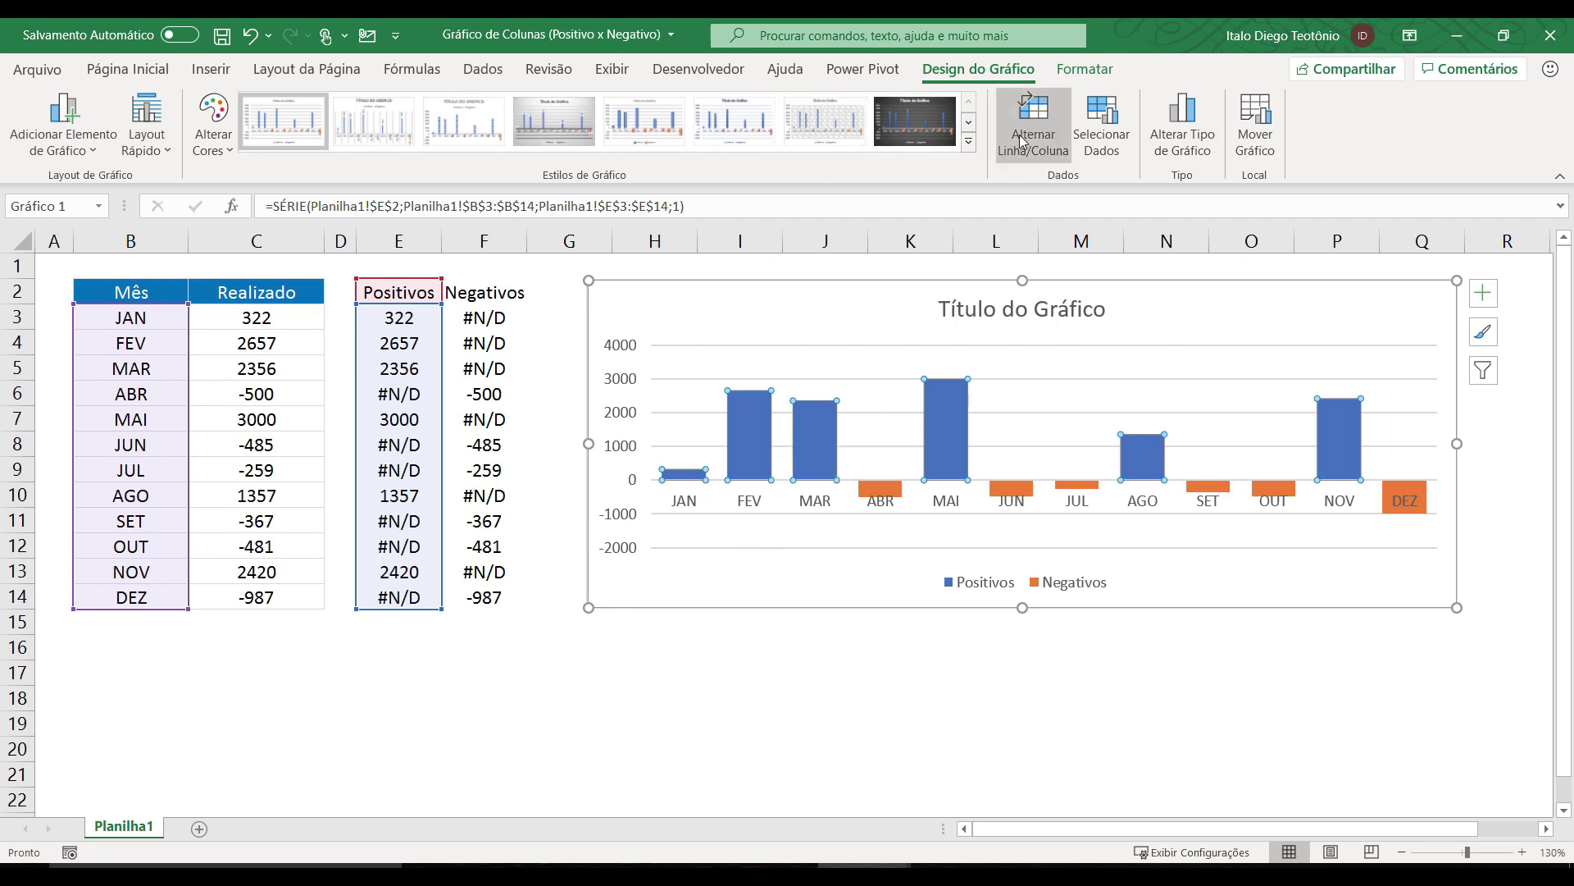
# Step: Fill the Positivos columns with green
pyautogui.click(1084, 69)
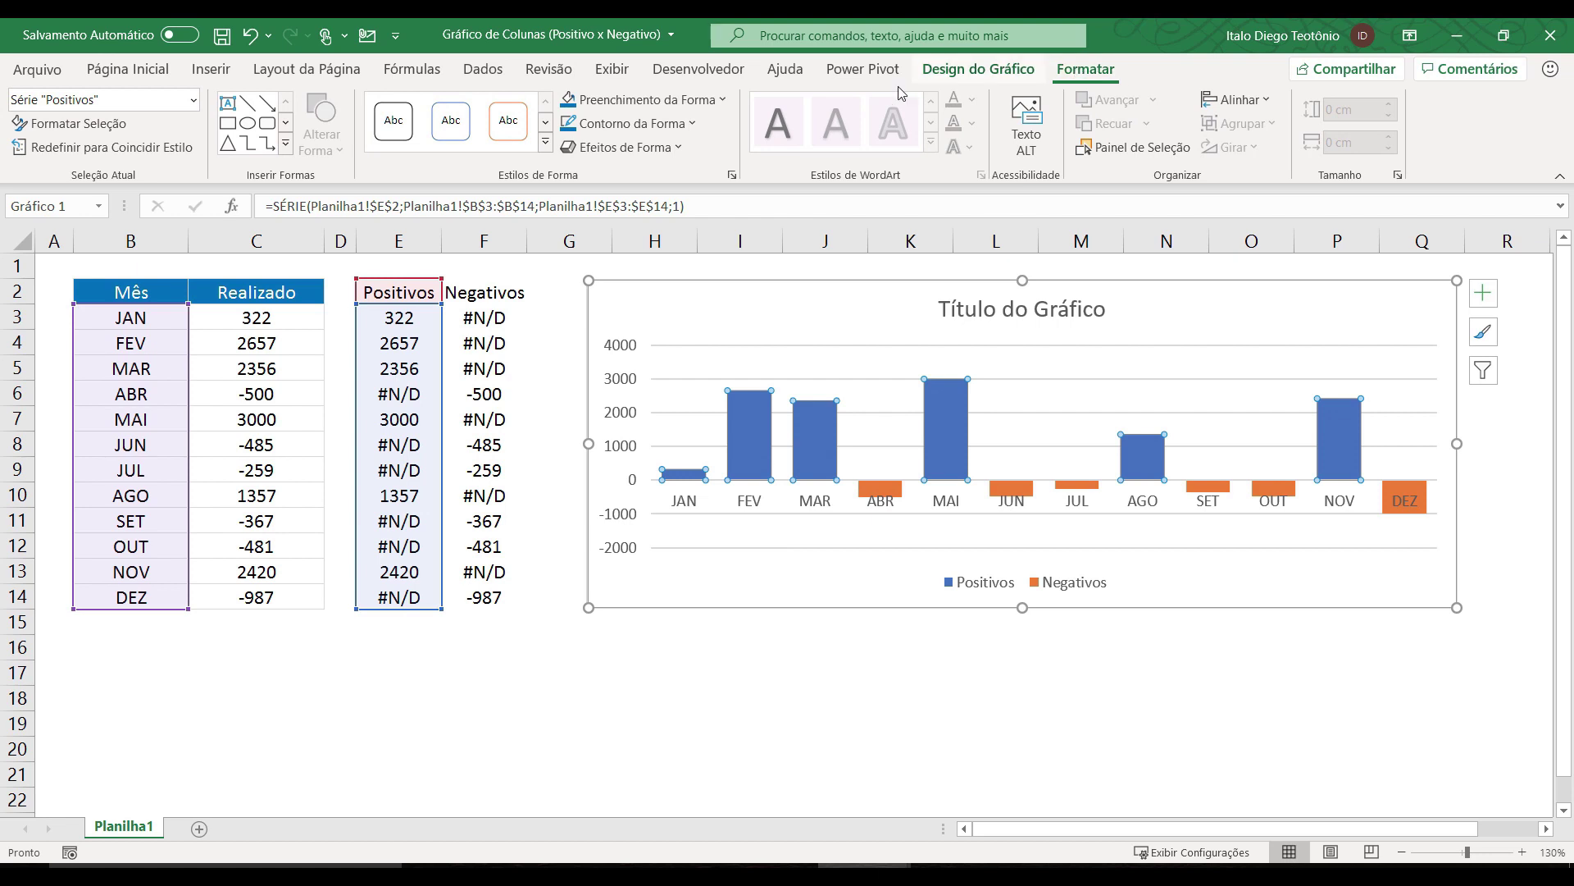
pyautogui.click(723, 99)
pyautogui.click(656, 322)
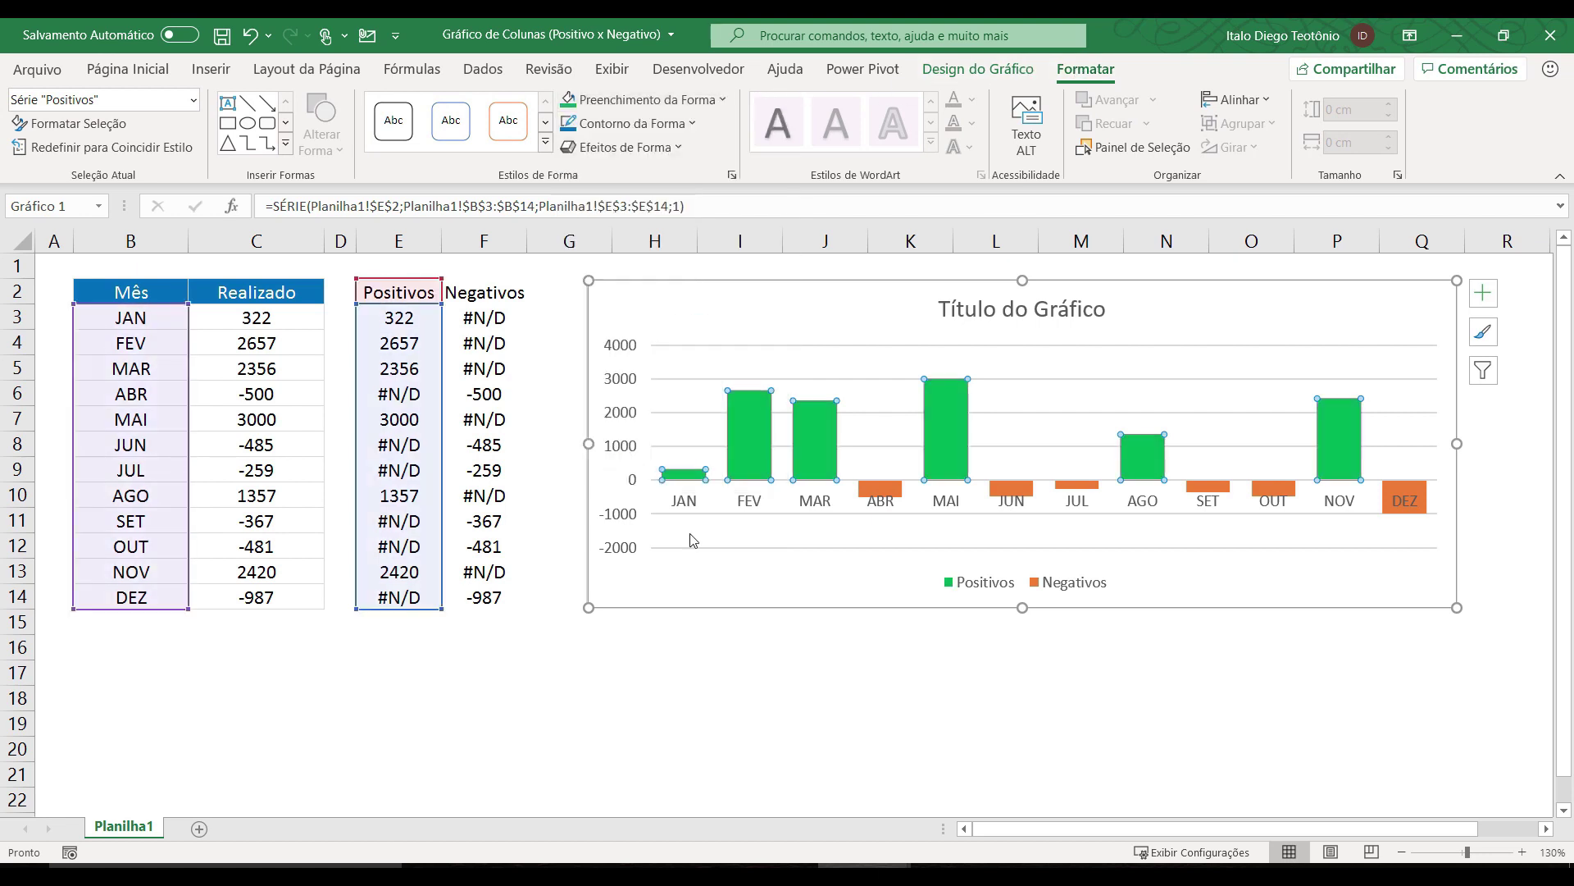
pyautogui.click(712, 697)
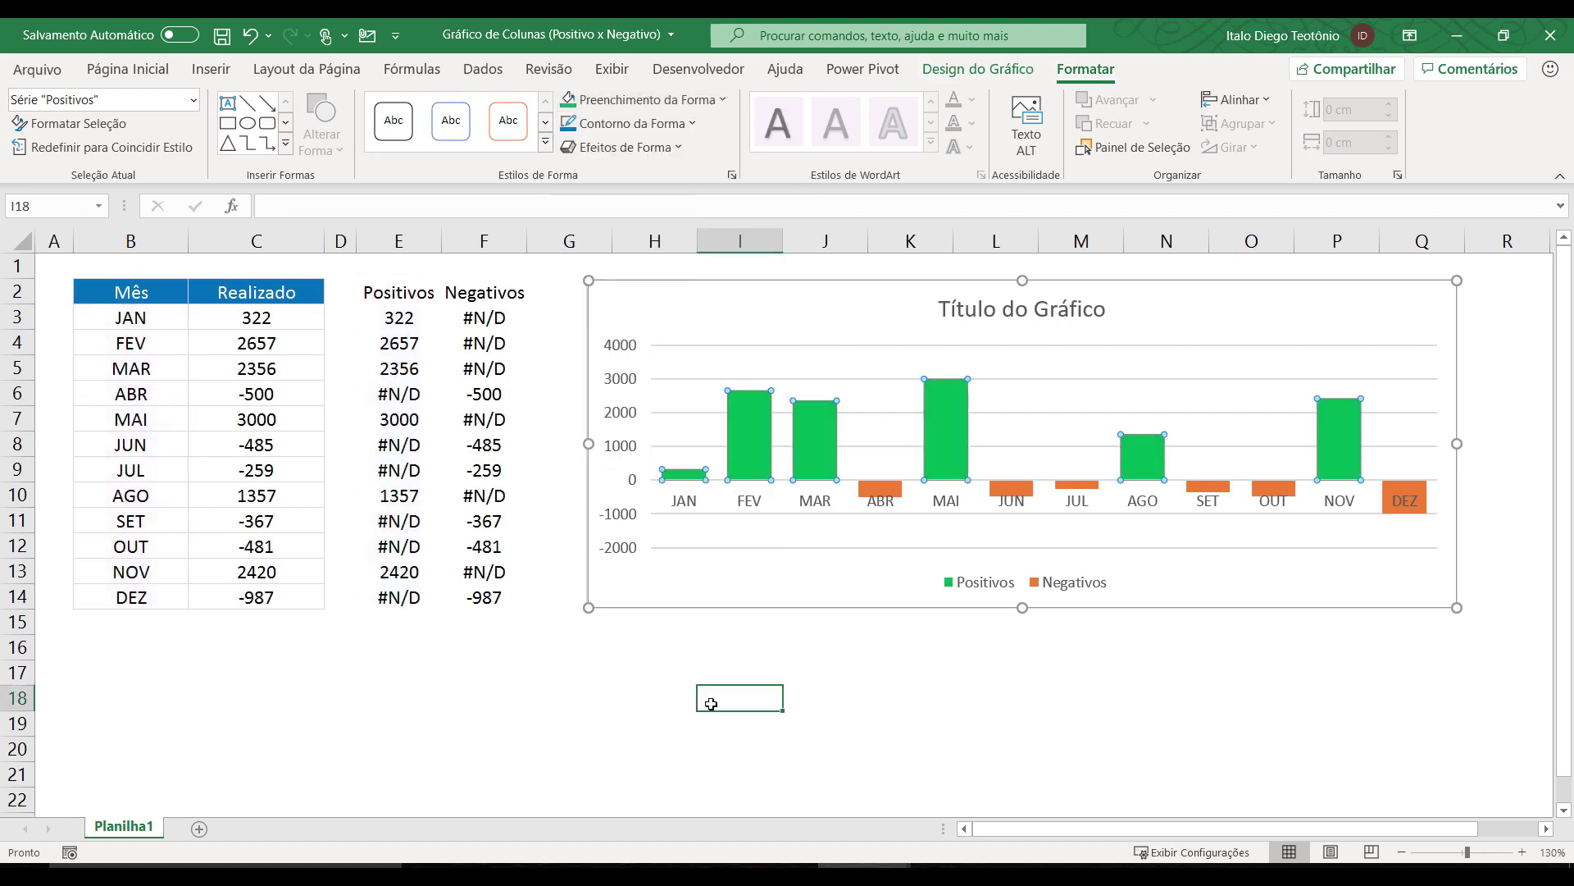
# Step: Delete the chart's title, legend and major horizontal gridlines
pyautogui.click(889, 492)
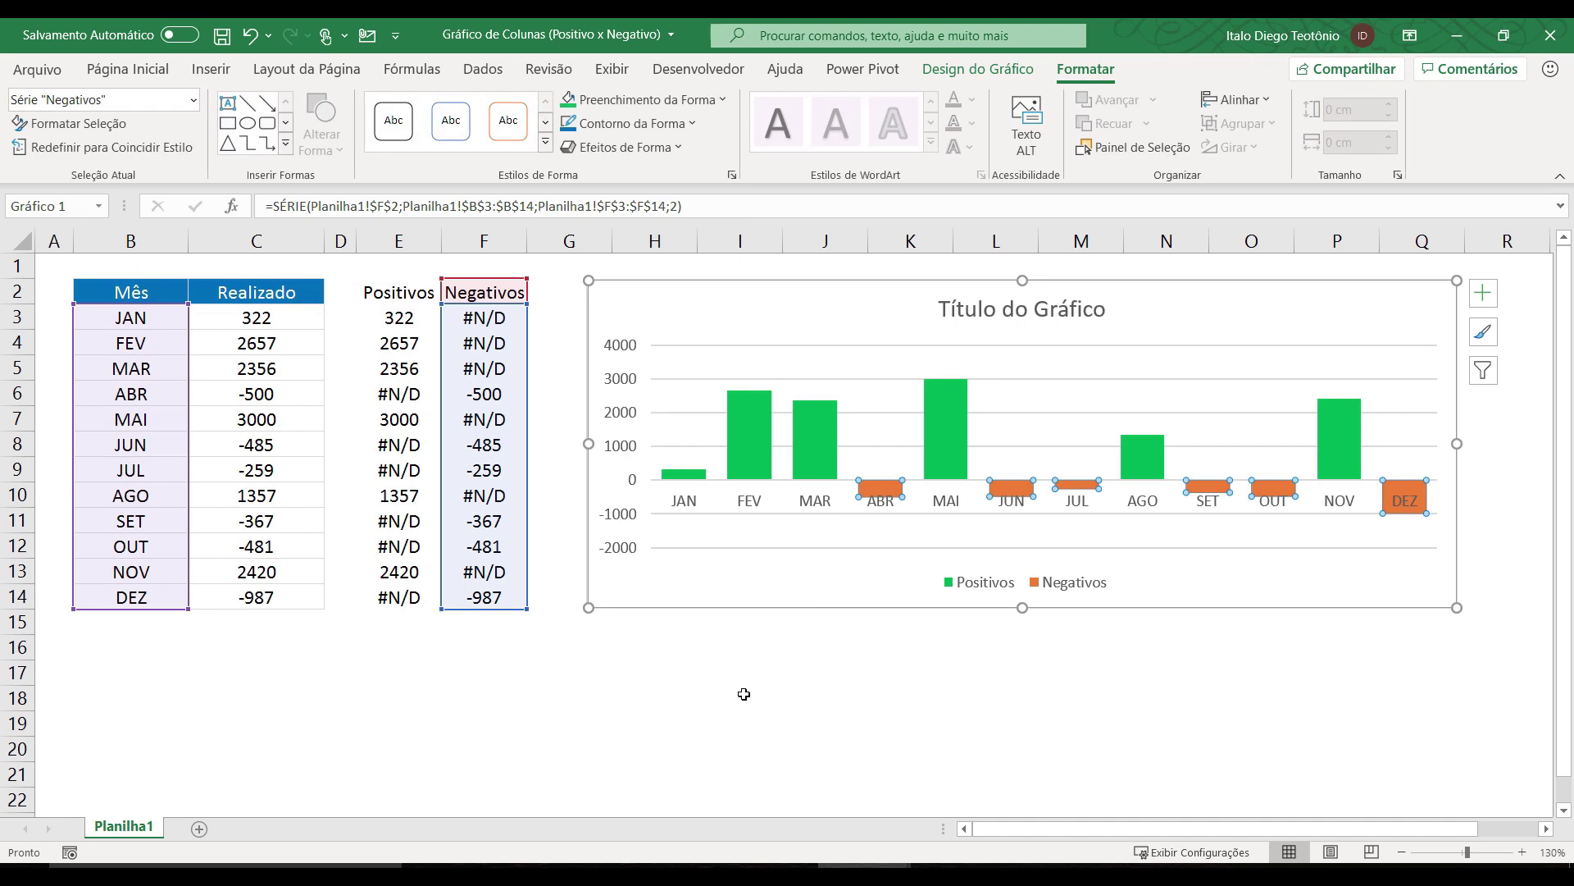
pyautogui.click(955, 306)
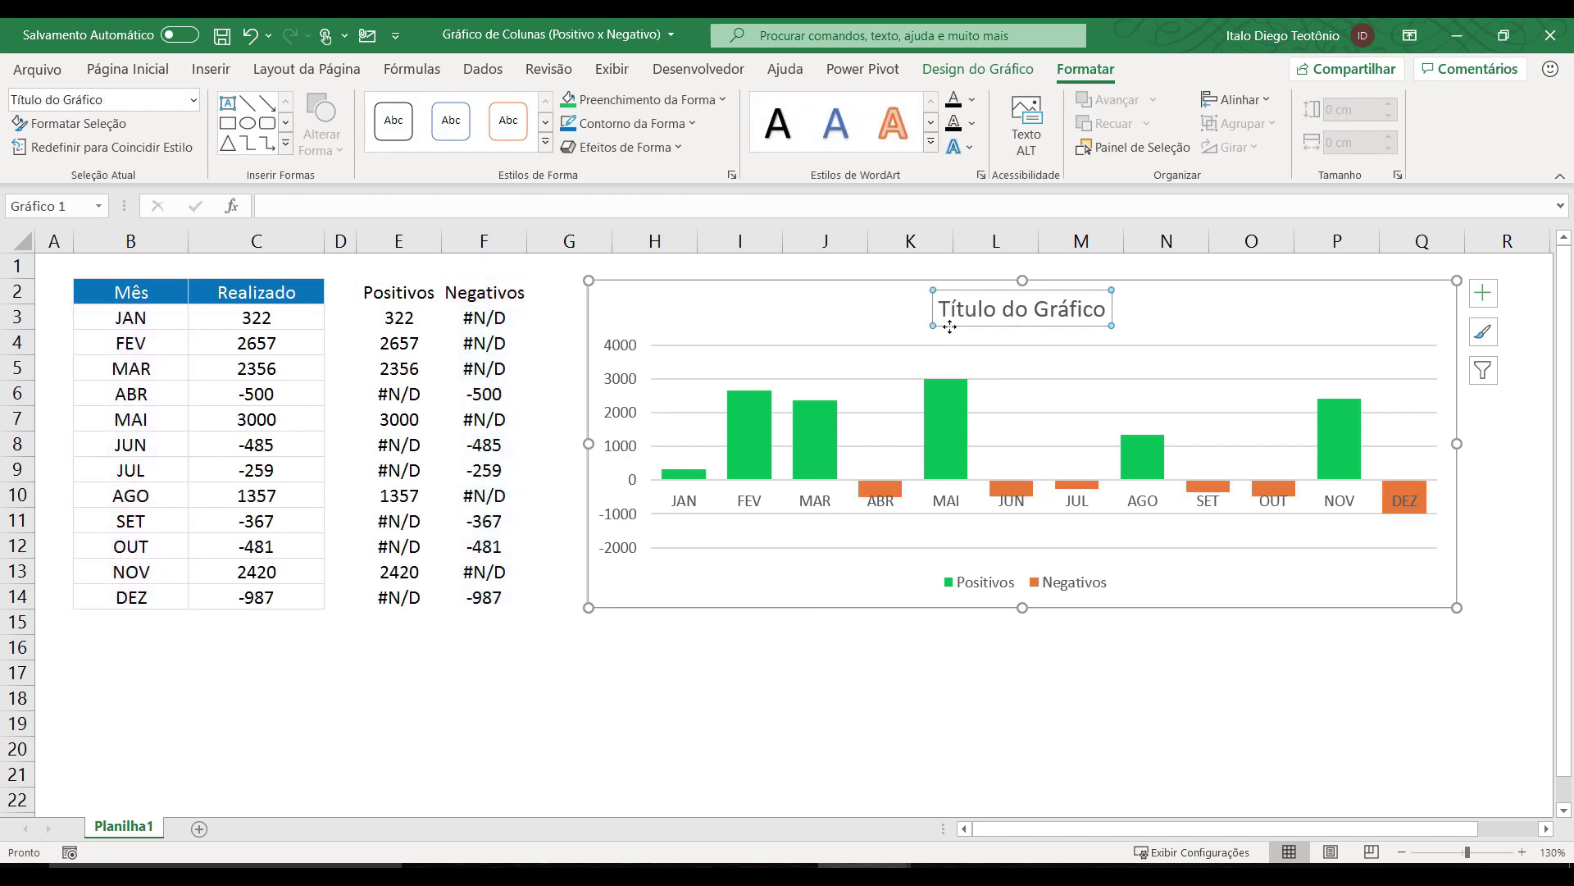
pyautogui.press('Delete')
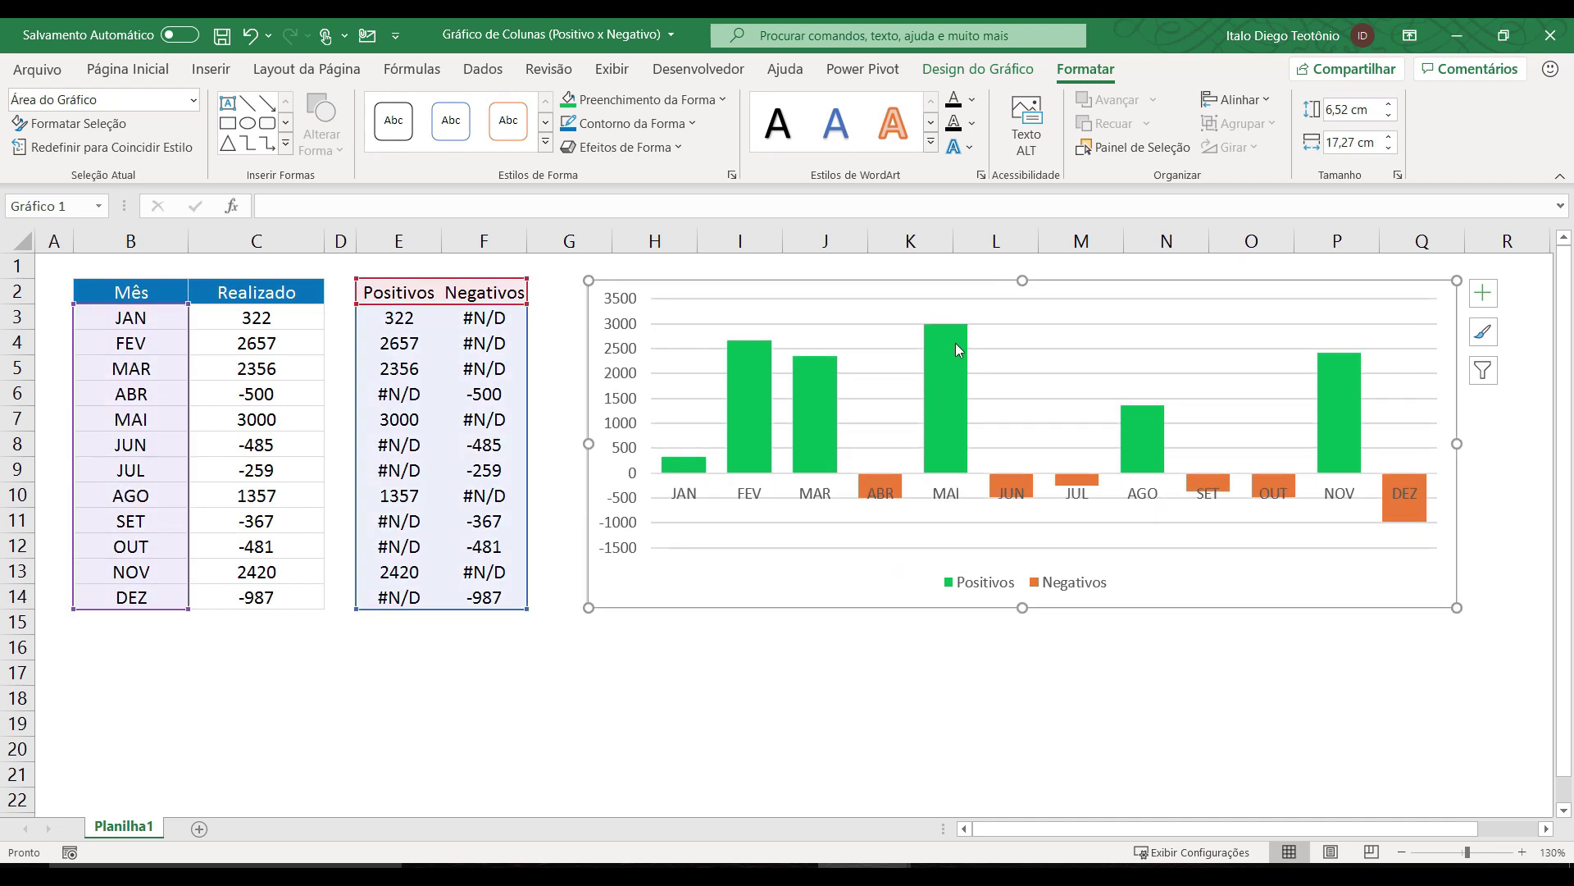
pyautogui.click(978, 584)
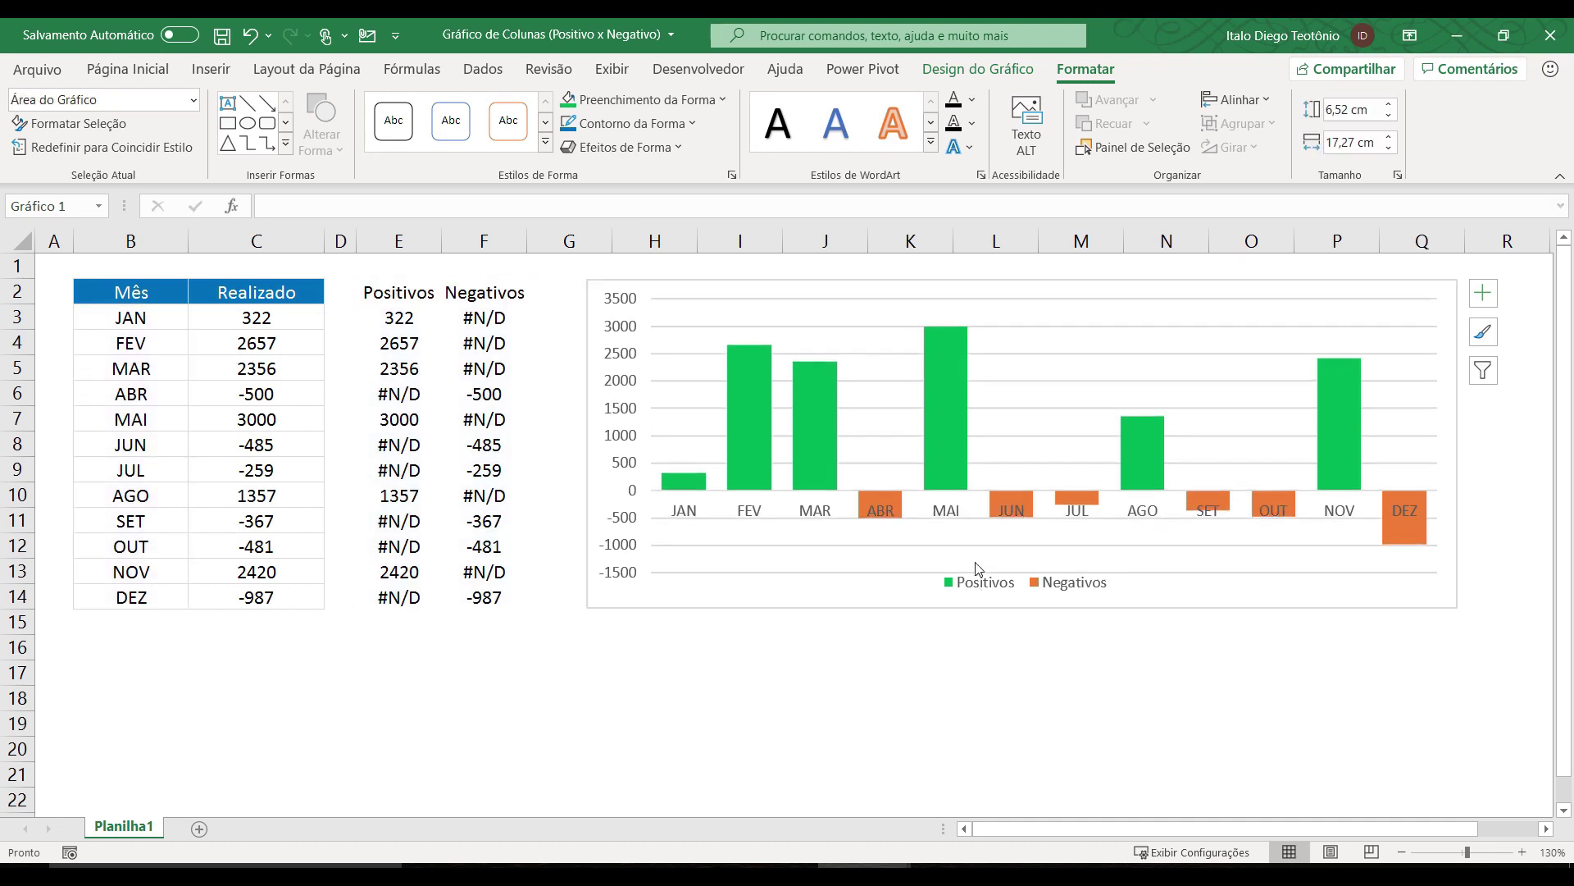
pyautogui.press('Delete')
pyautogui.click(1035, 423)
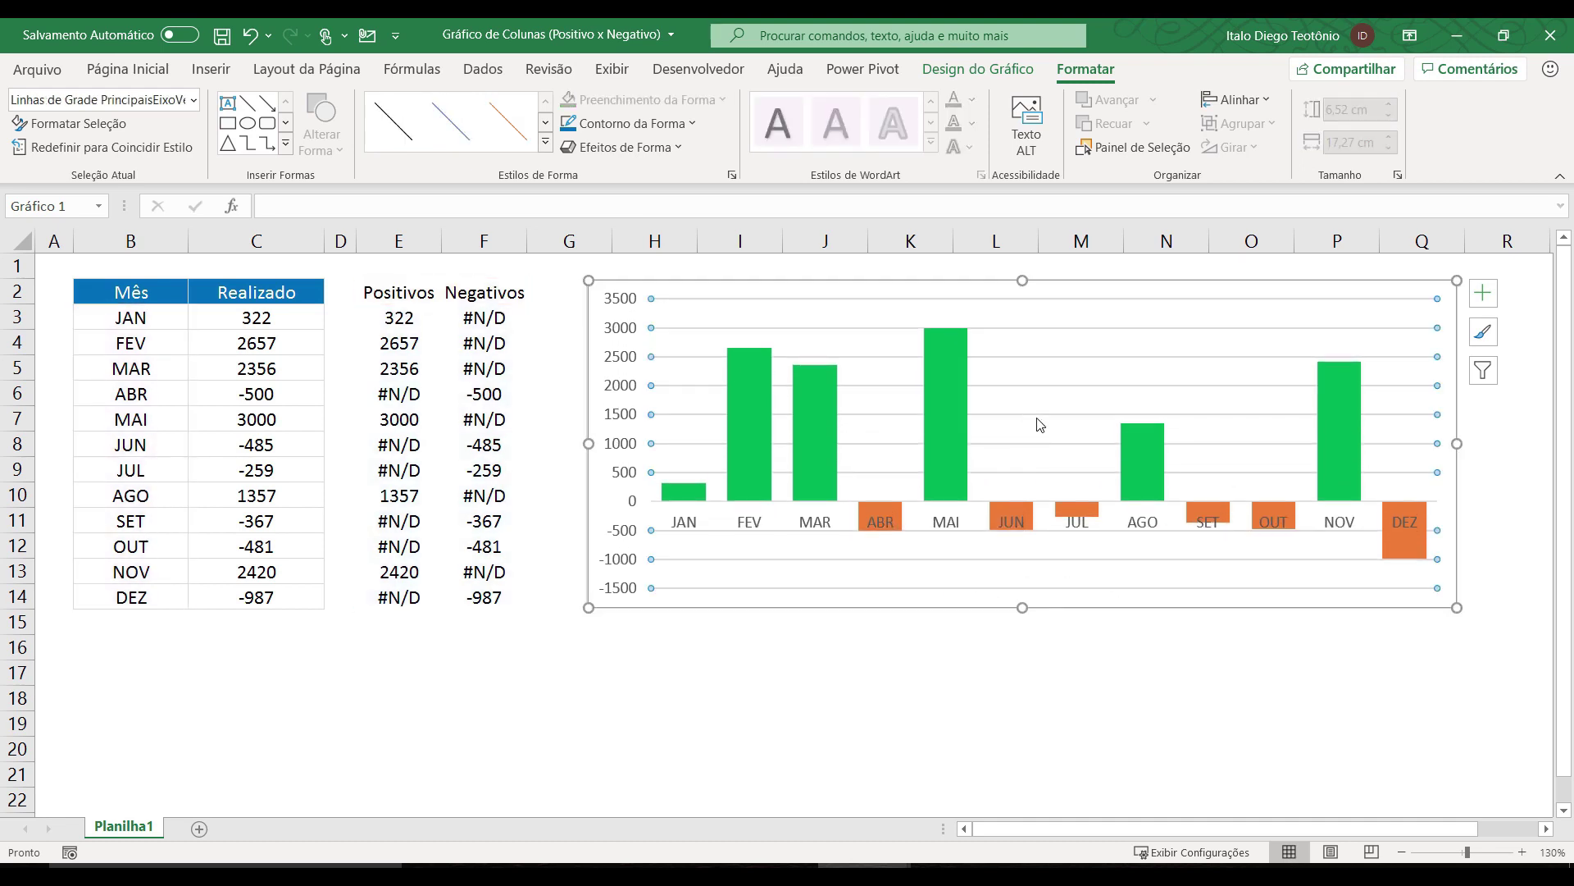
pyautogui.press('Delete')
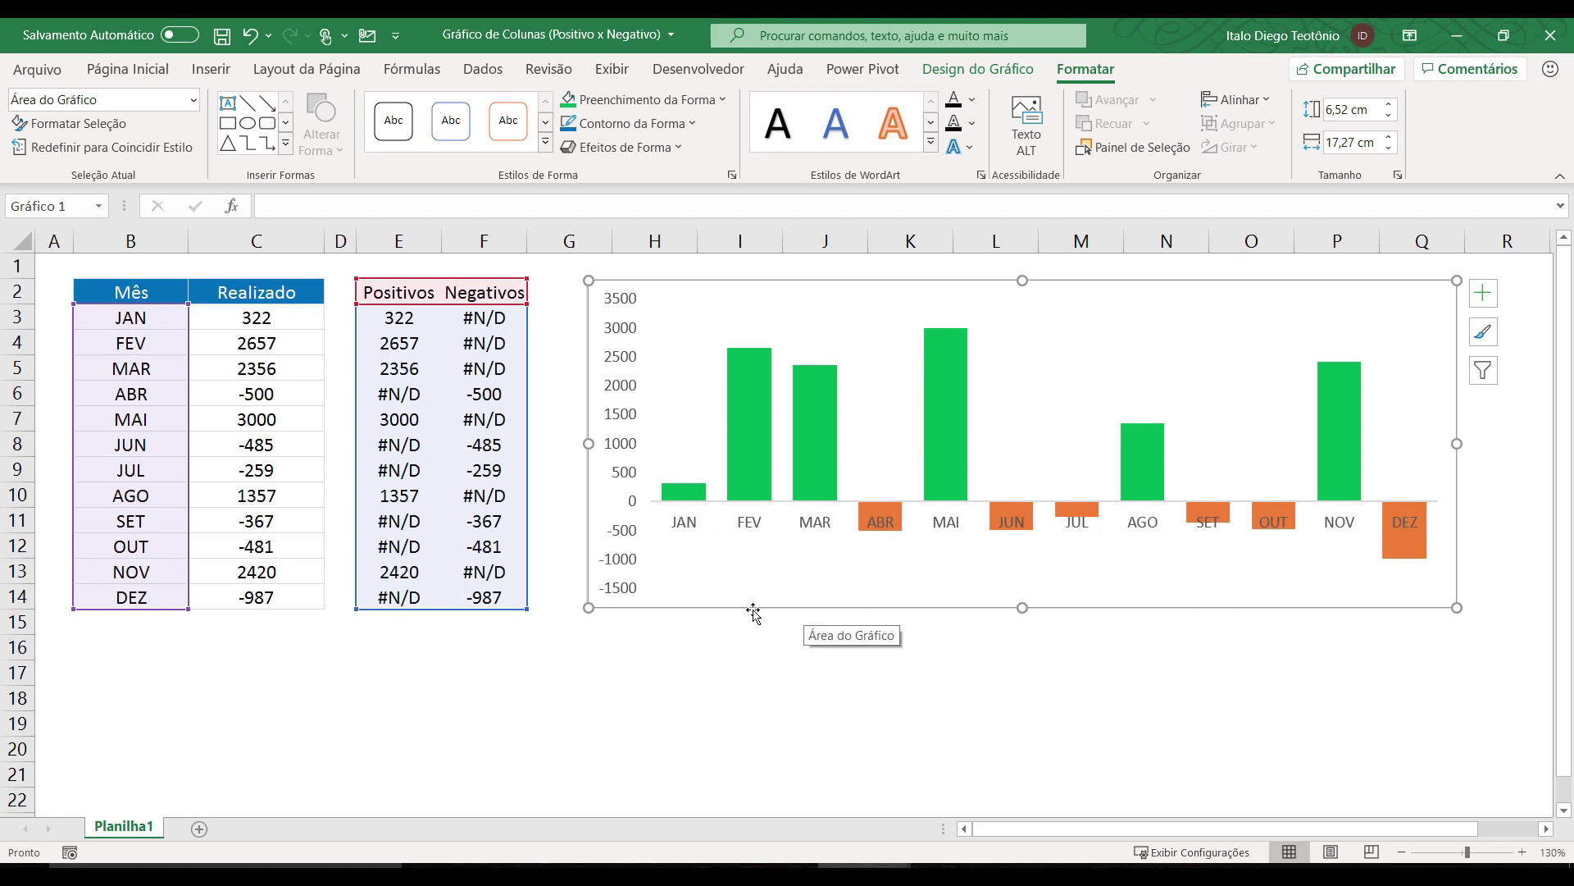
# Step: Set the label position of the horizontal month axis to Inferior
pyautogui.rightClick(682, 526)
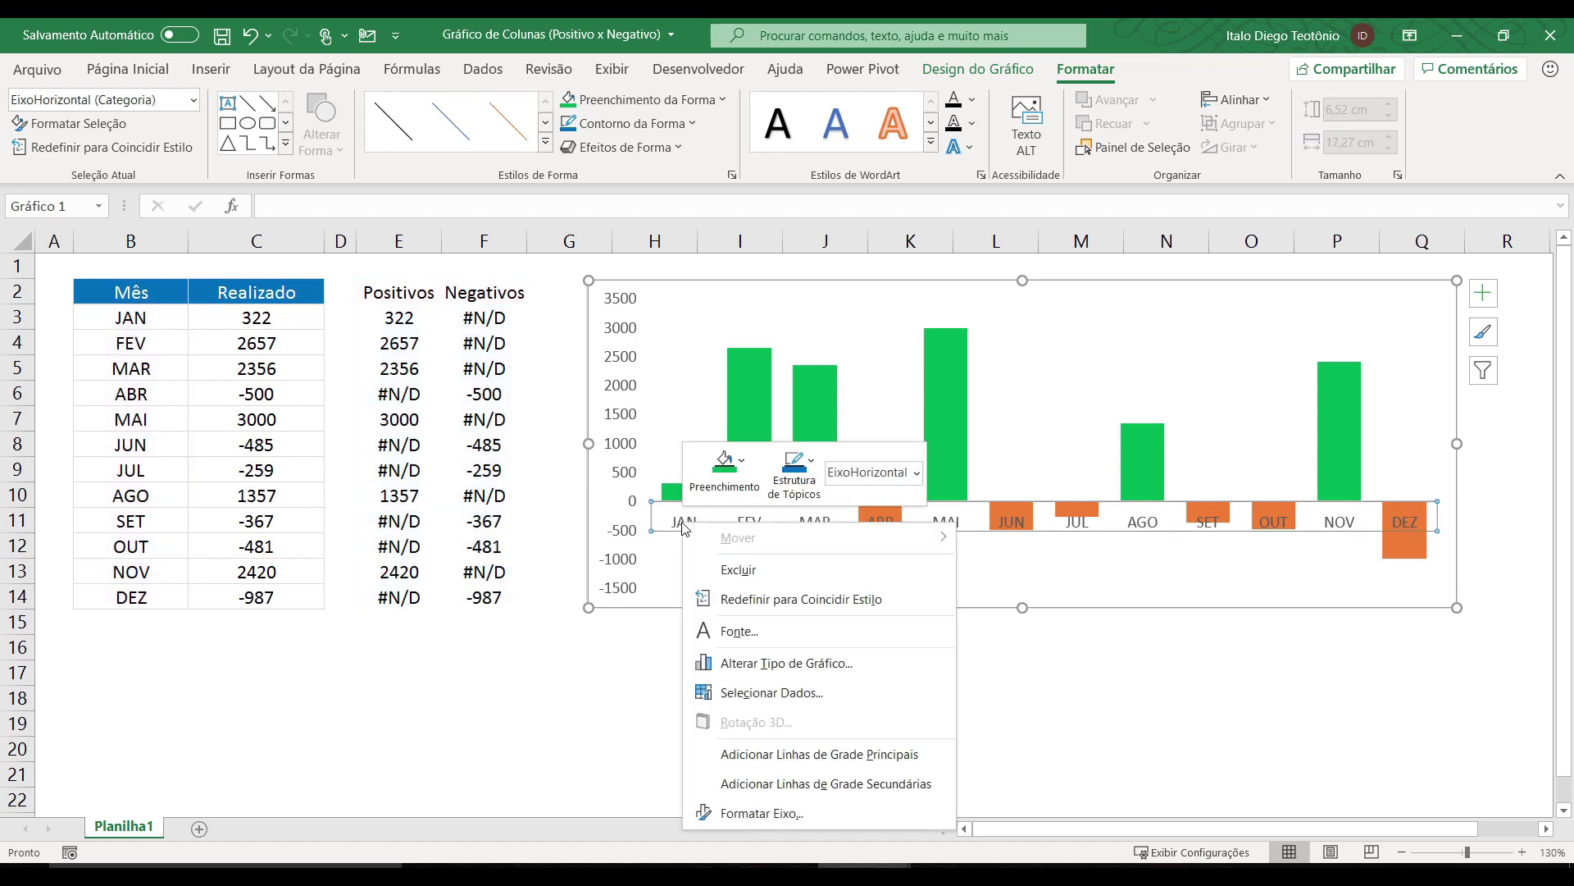
pyautogui.click(789, 813)
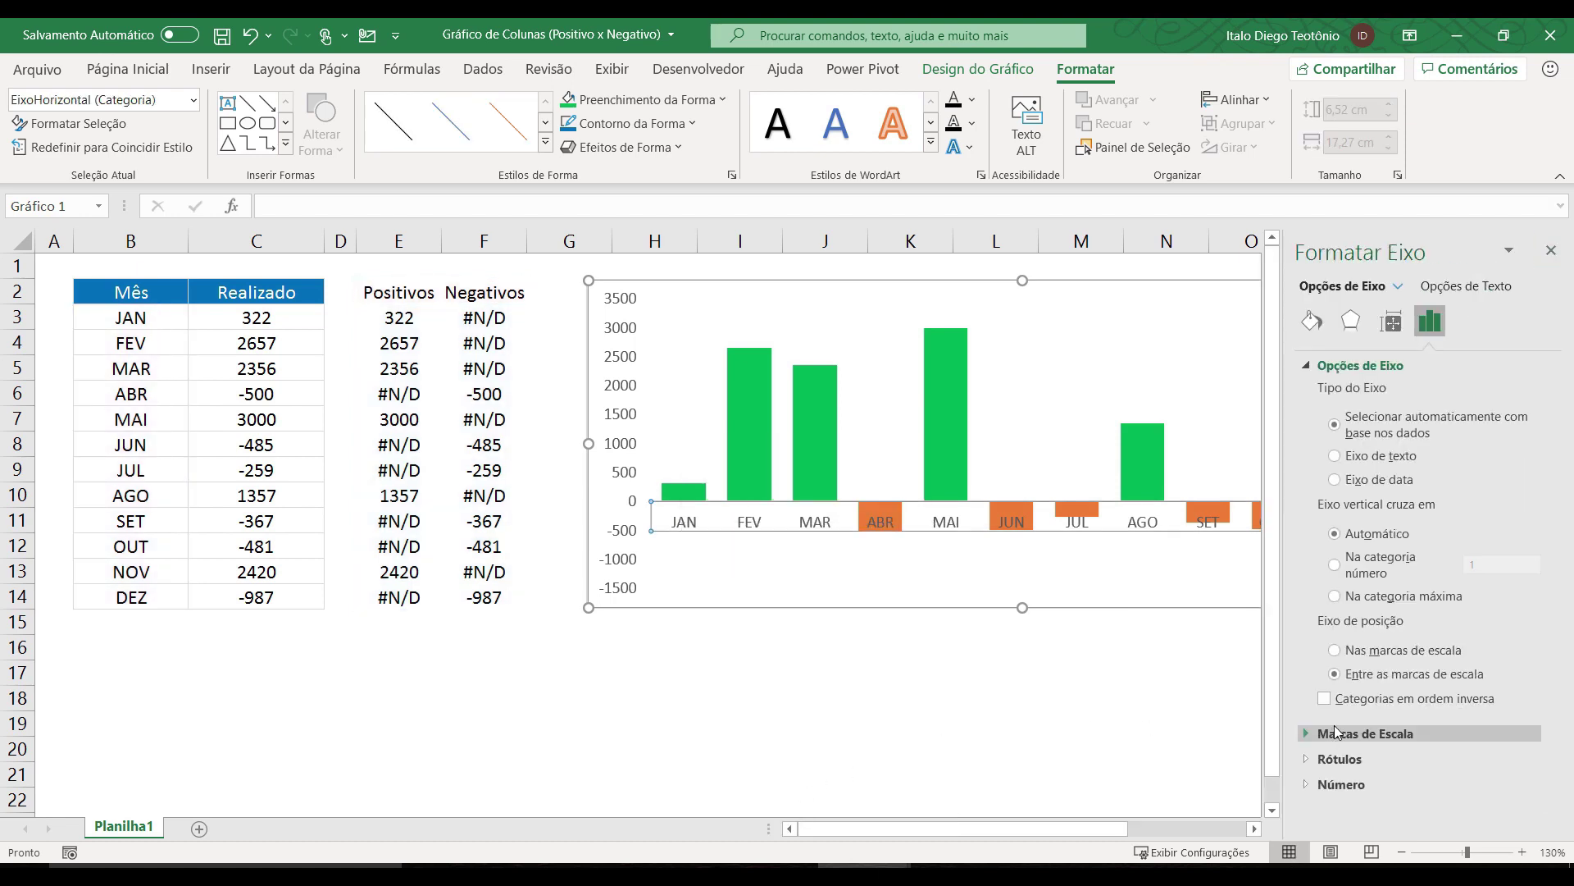
pyautogui.click(1308, 760)
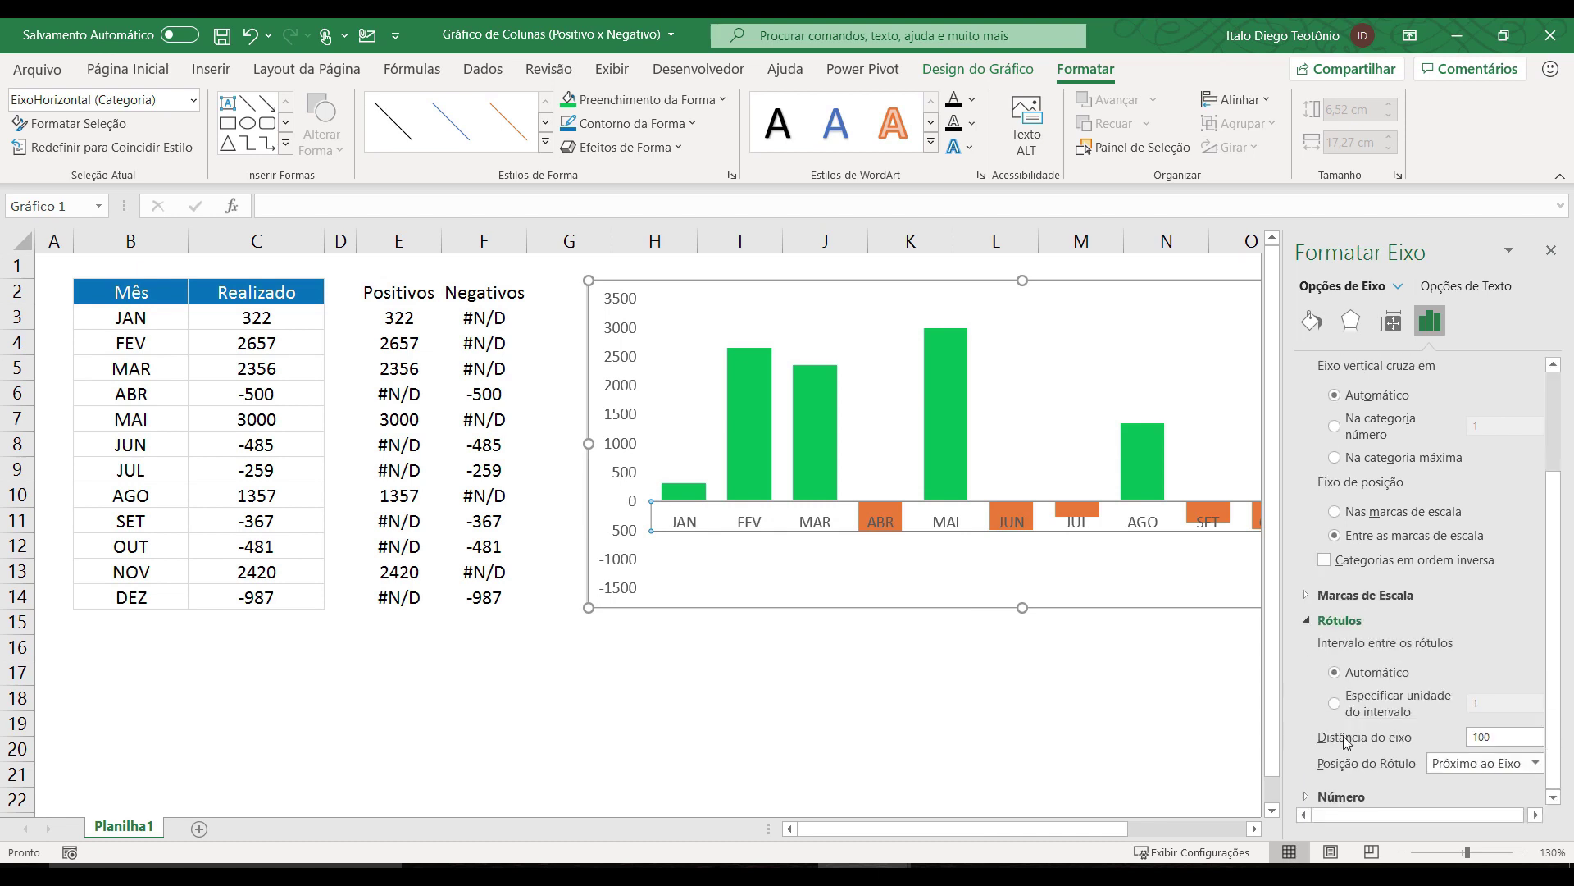
pyautogui.click(1455, 763)
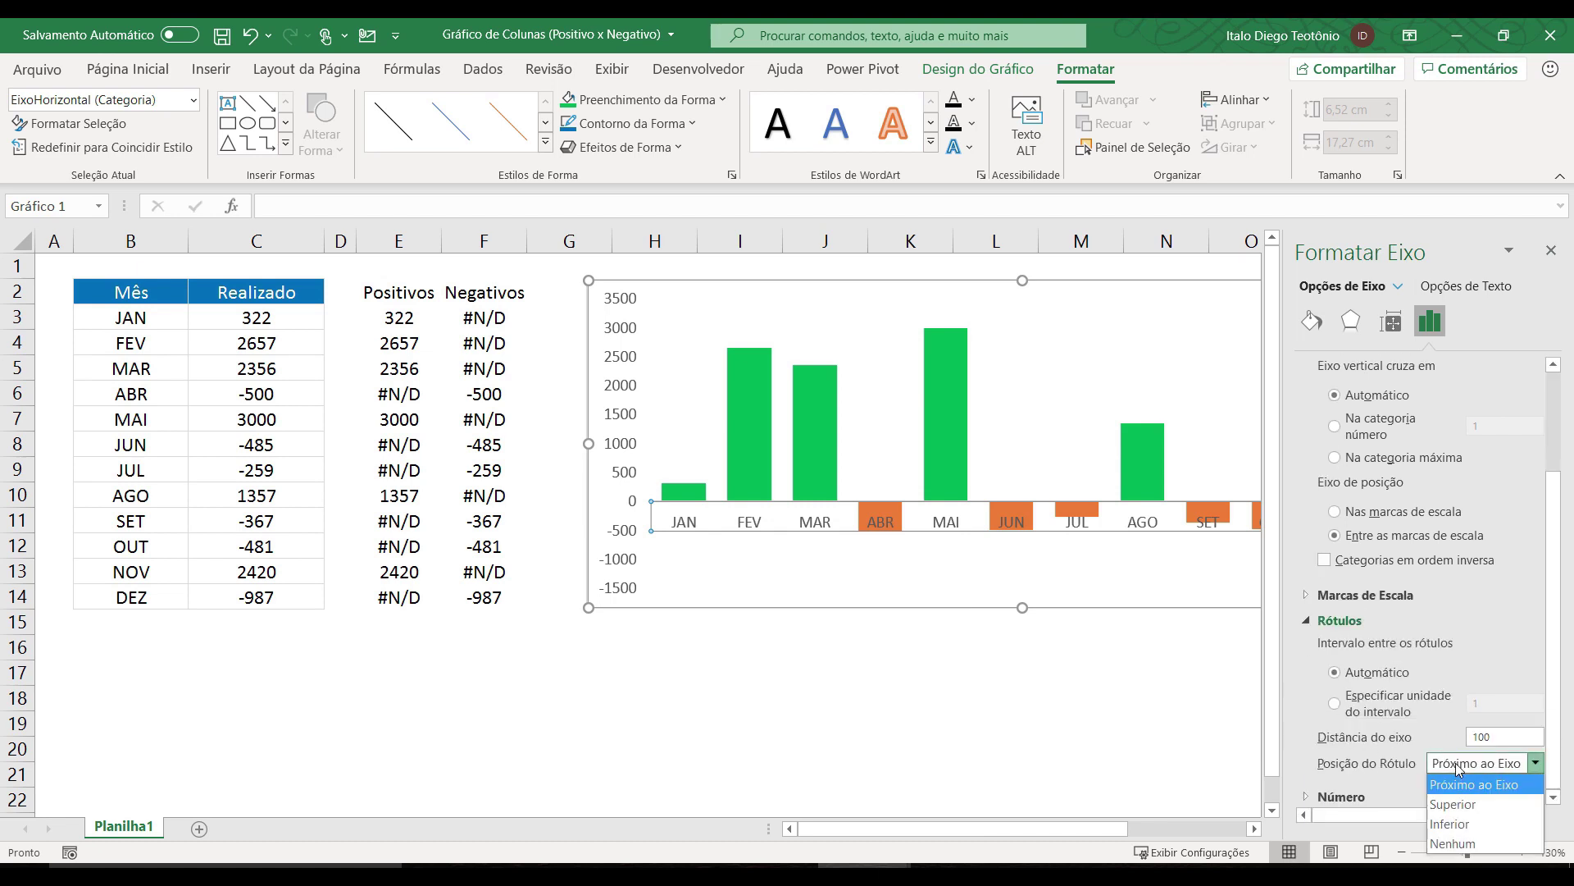
pyautogui.click(1453, 823)
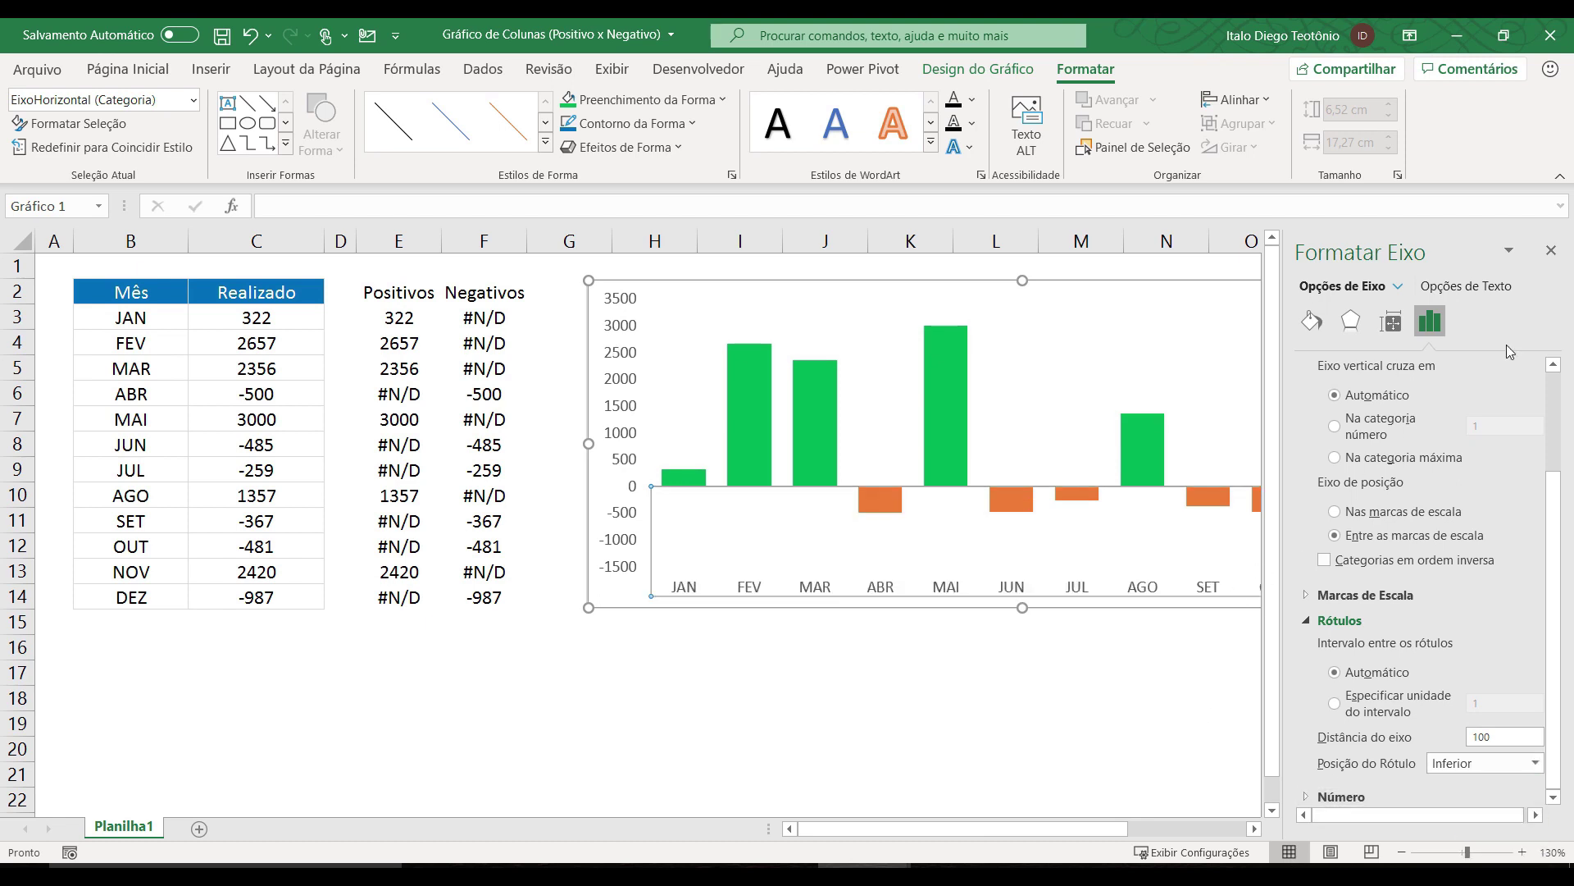
pyautogui.click(1553, 252)
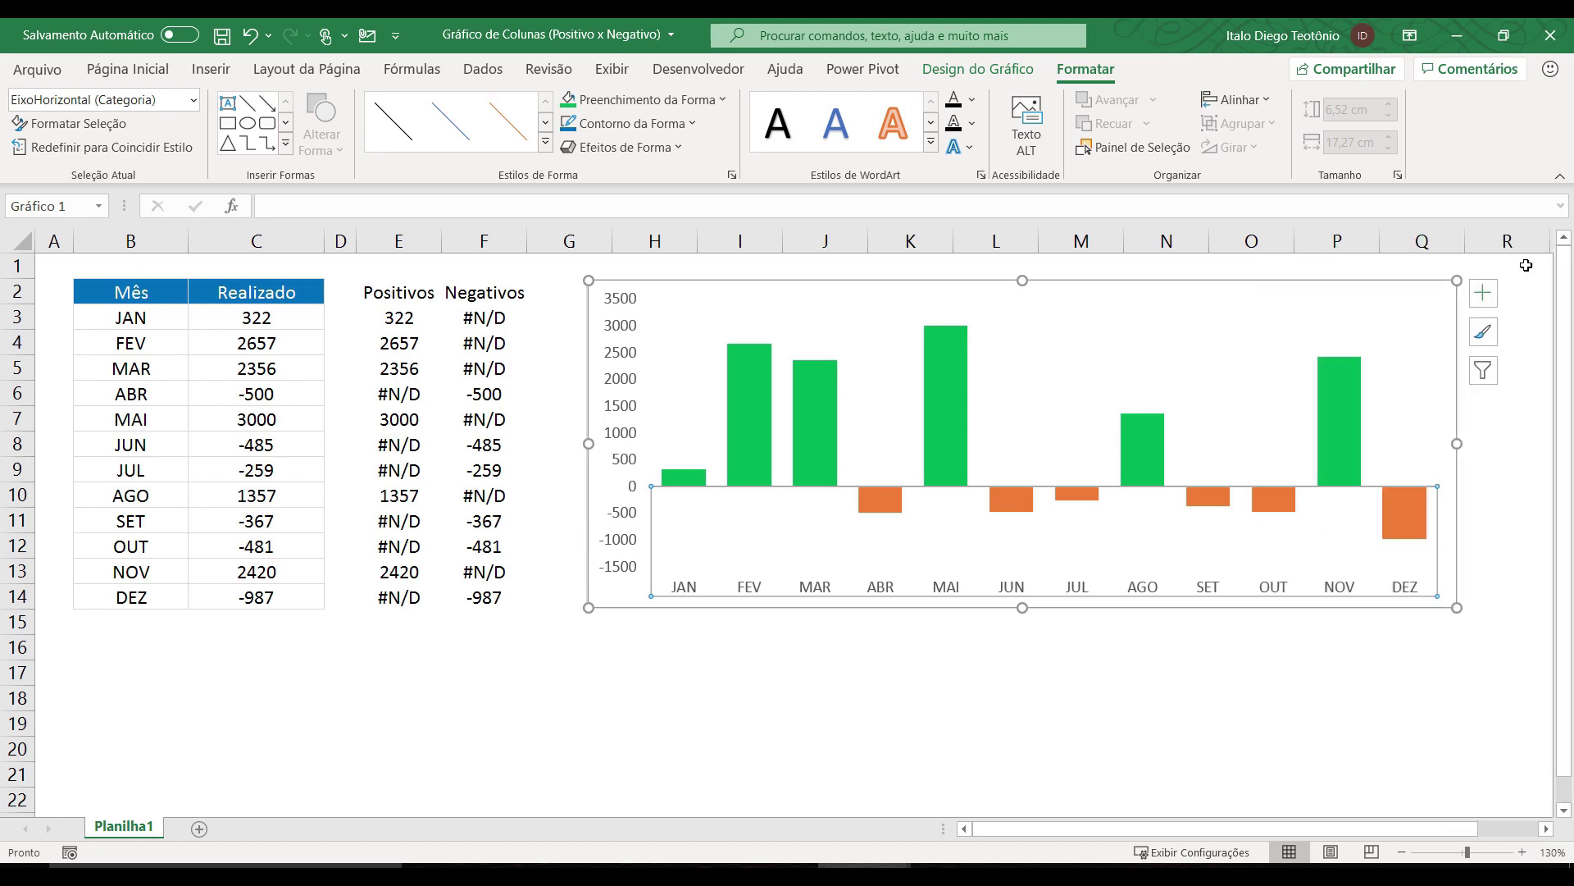
pyautogui.click(801, 713)
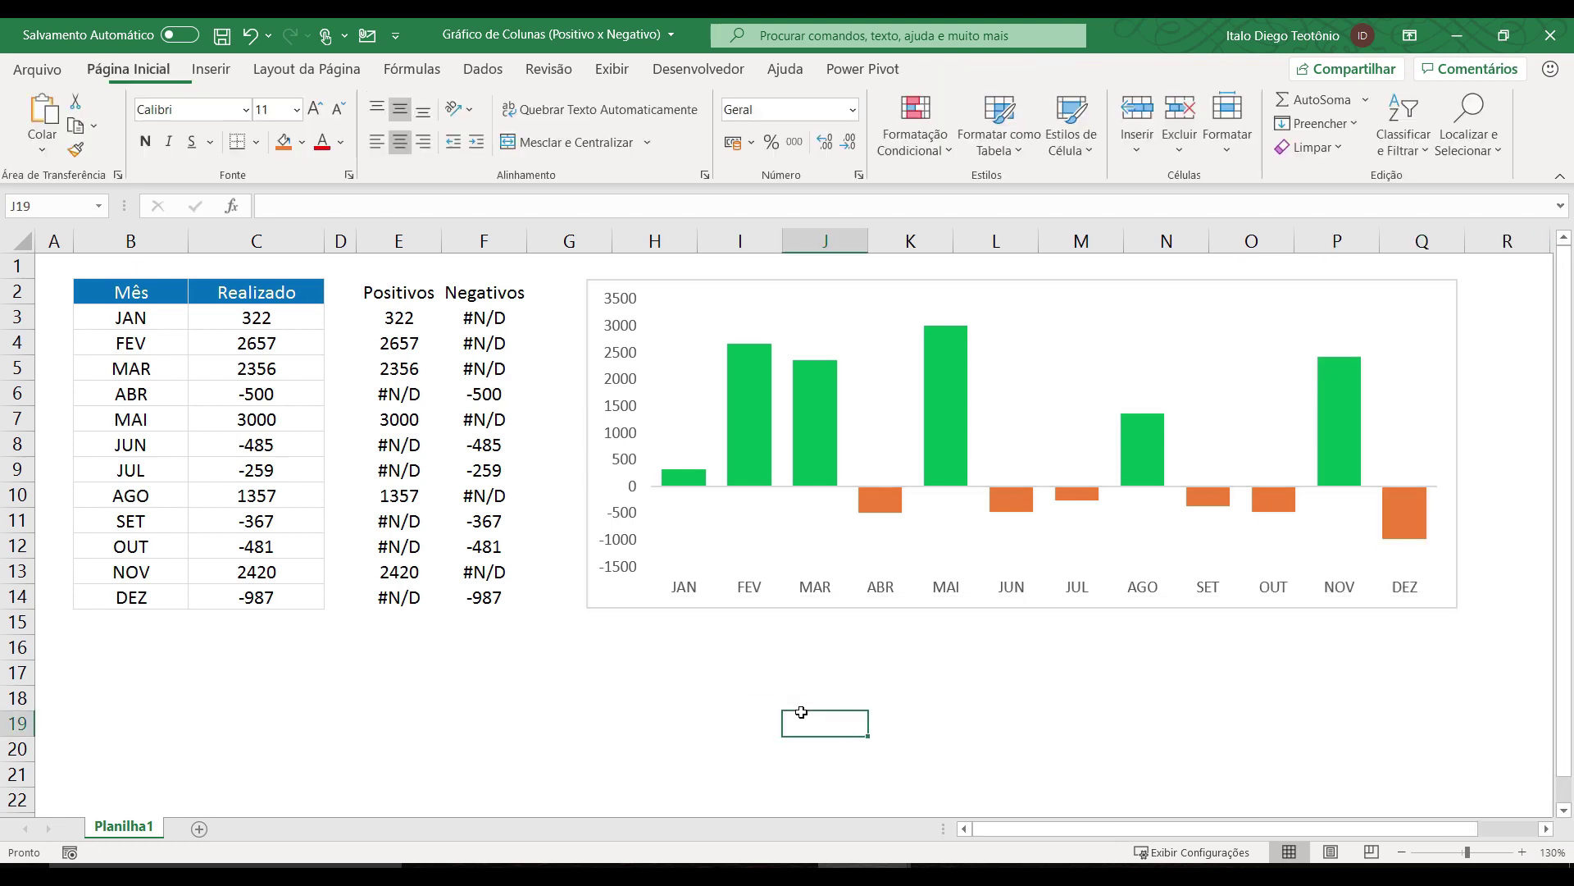
# Step: Add data labels to both the Positivos and the Negativos series
pyautogui.rightClick(748, 436)
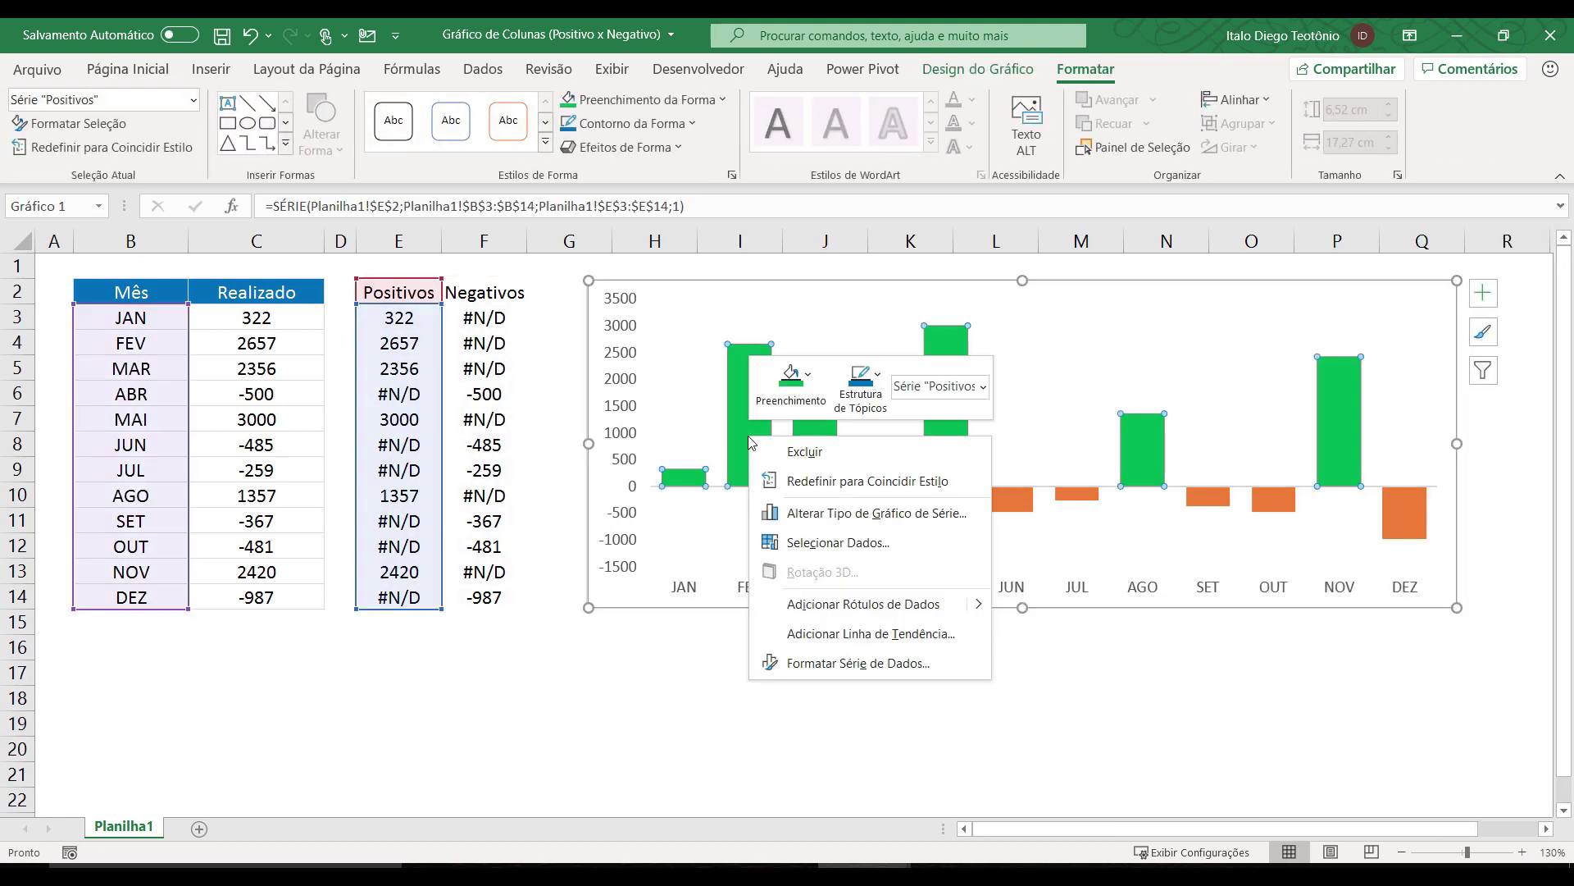
pyautogui.click(850, 603)
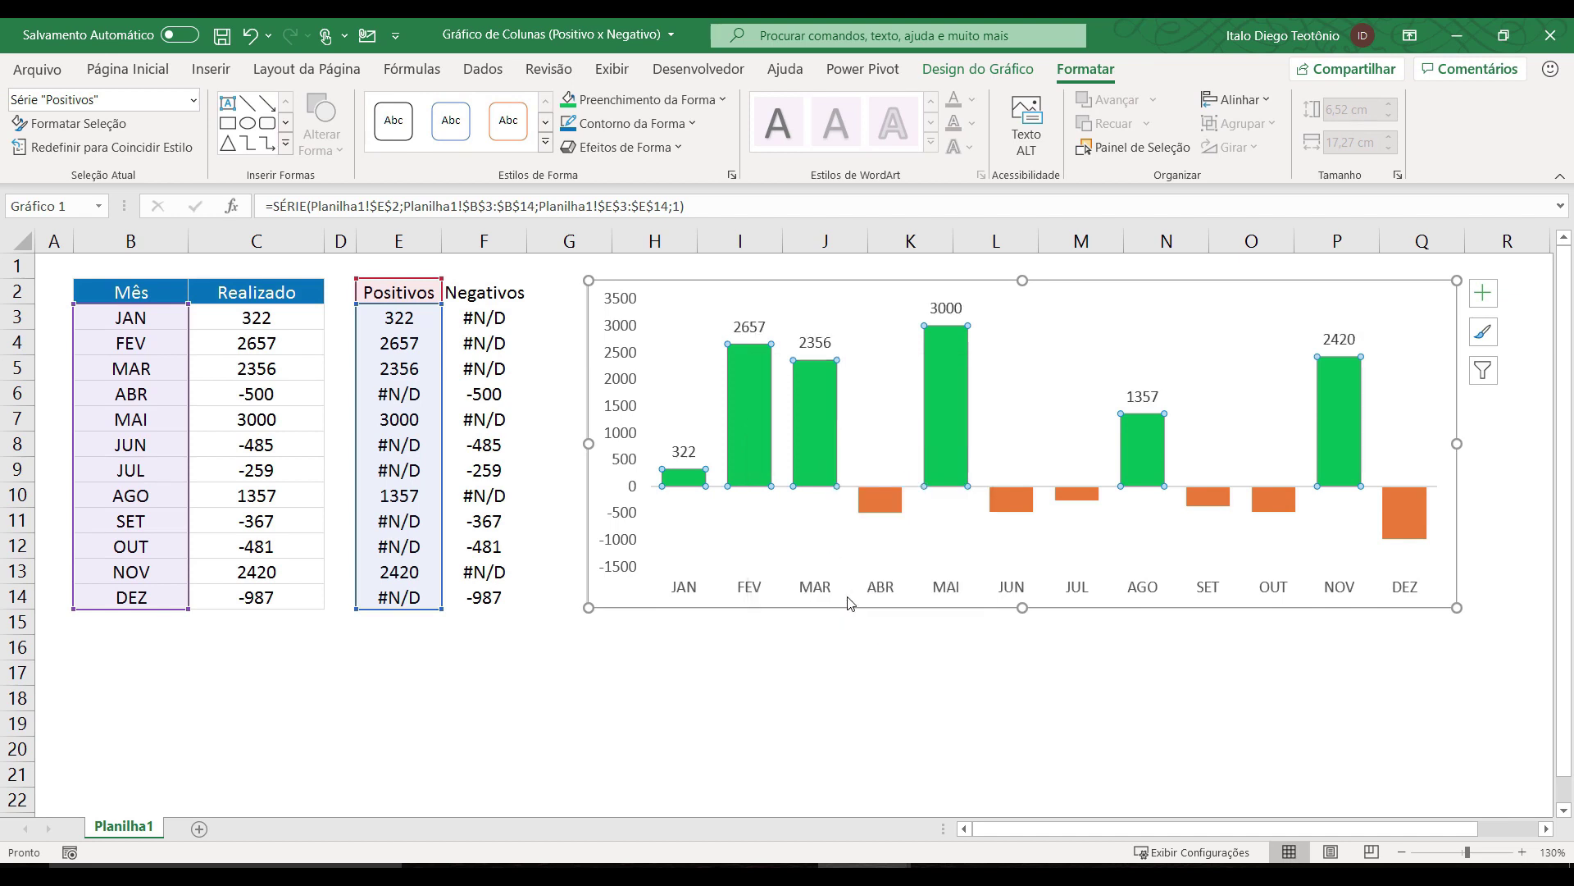
pyautogui.click(883, 502)
pyautogui.rightClick(882, 502)
pyautogui.click(968, 670)
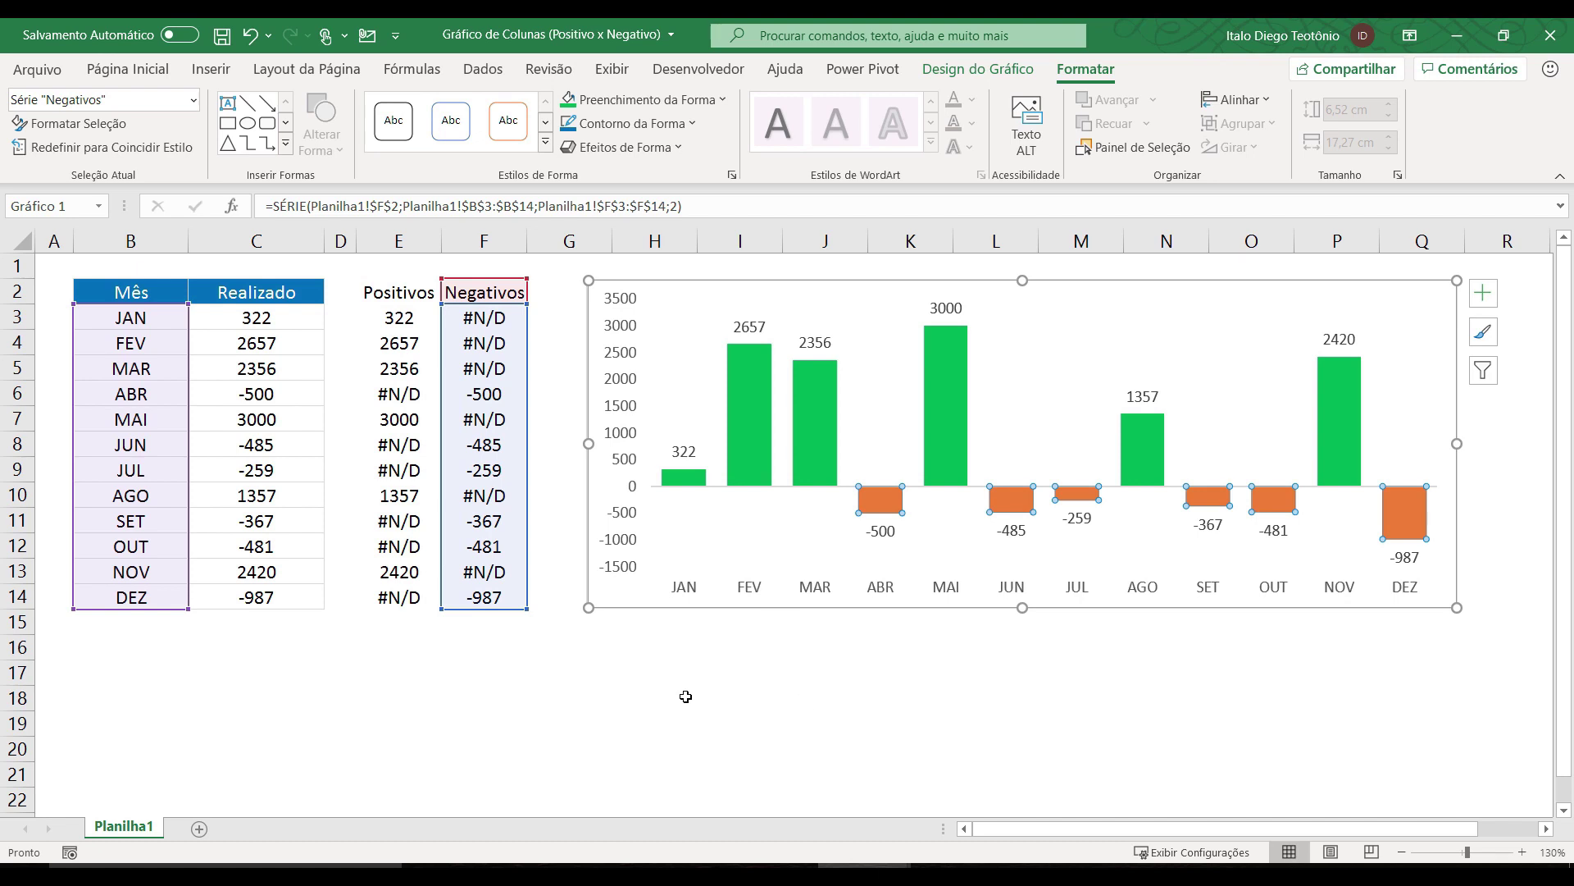
pyautogui.click(724, 678)
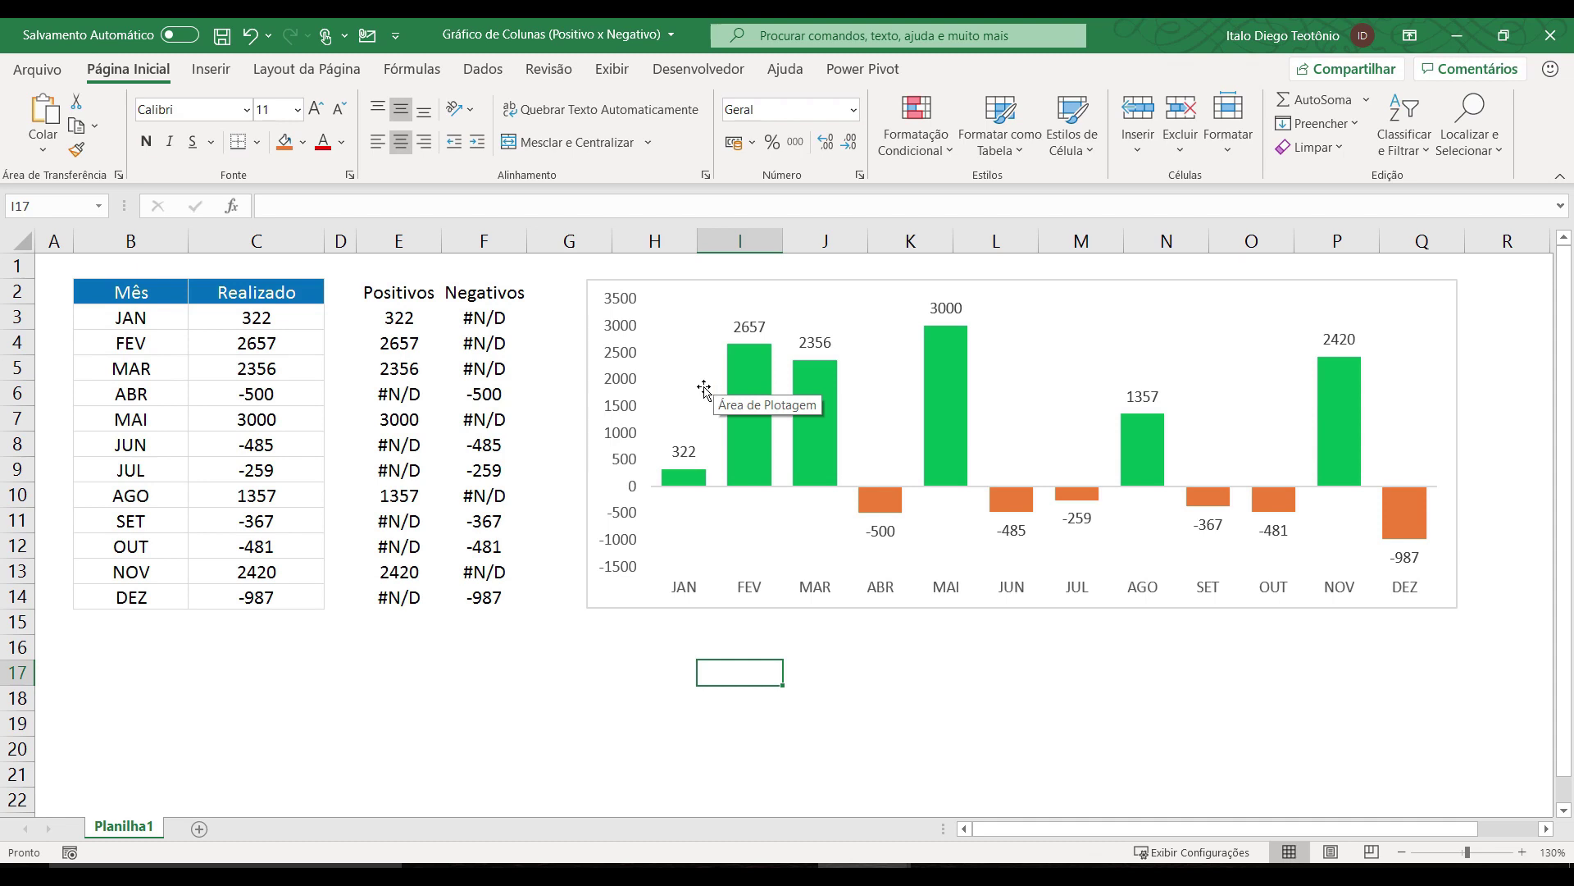
# Step: Give the Positivos data labels the fill Verde, Ênfase 6, Mais Claro 60% and a white font
pyautogui.click(683, 451)
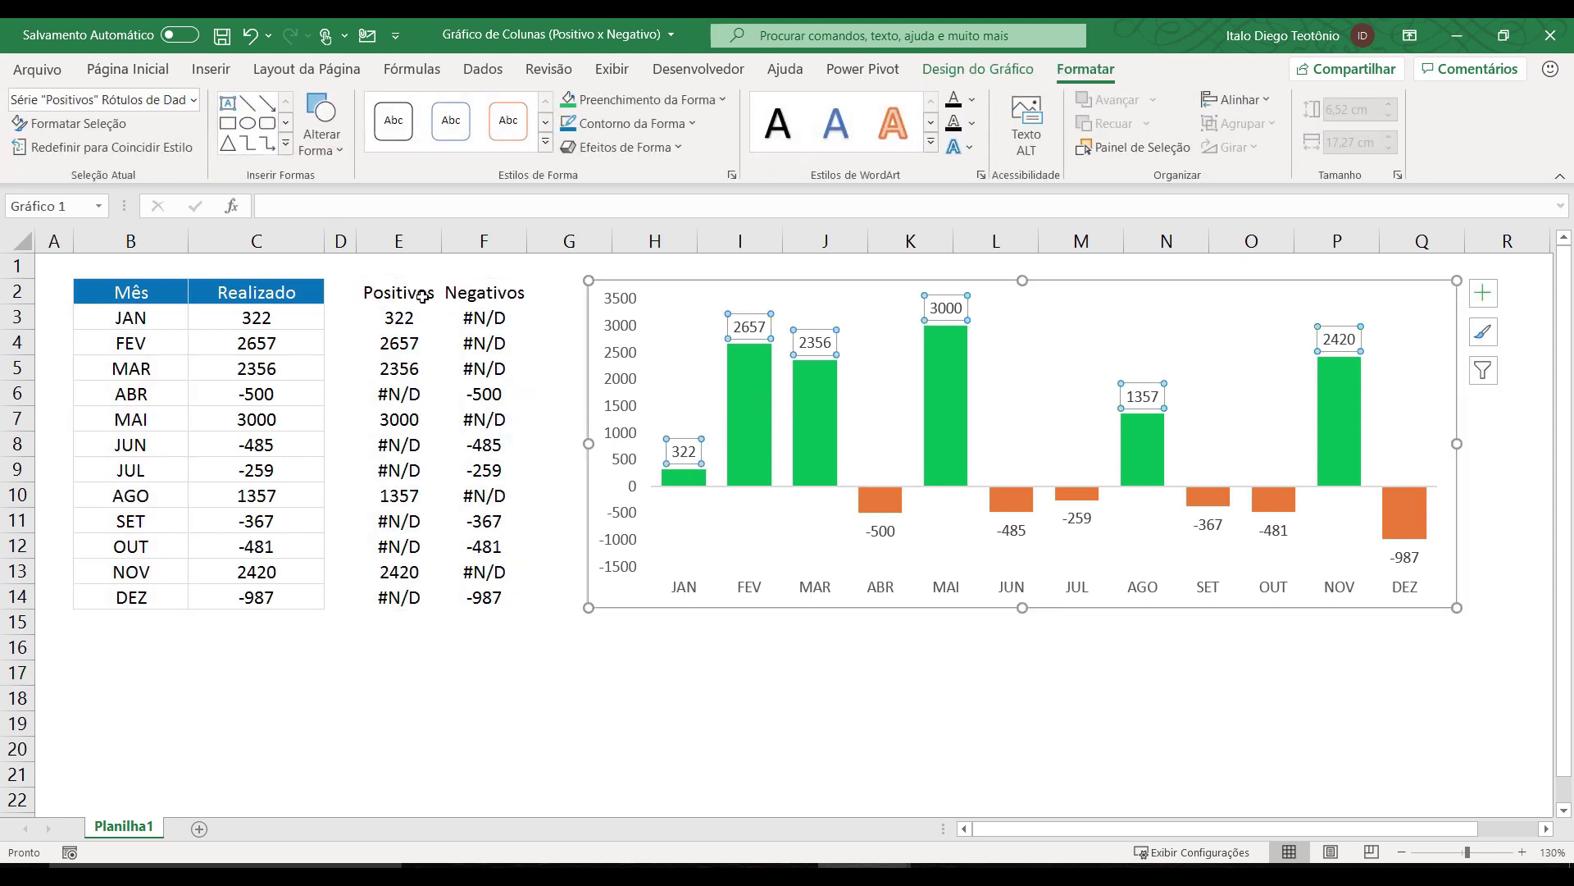
pyautogui.click(128, 69)
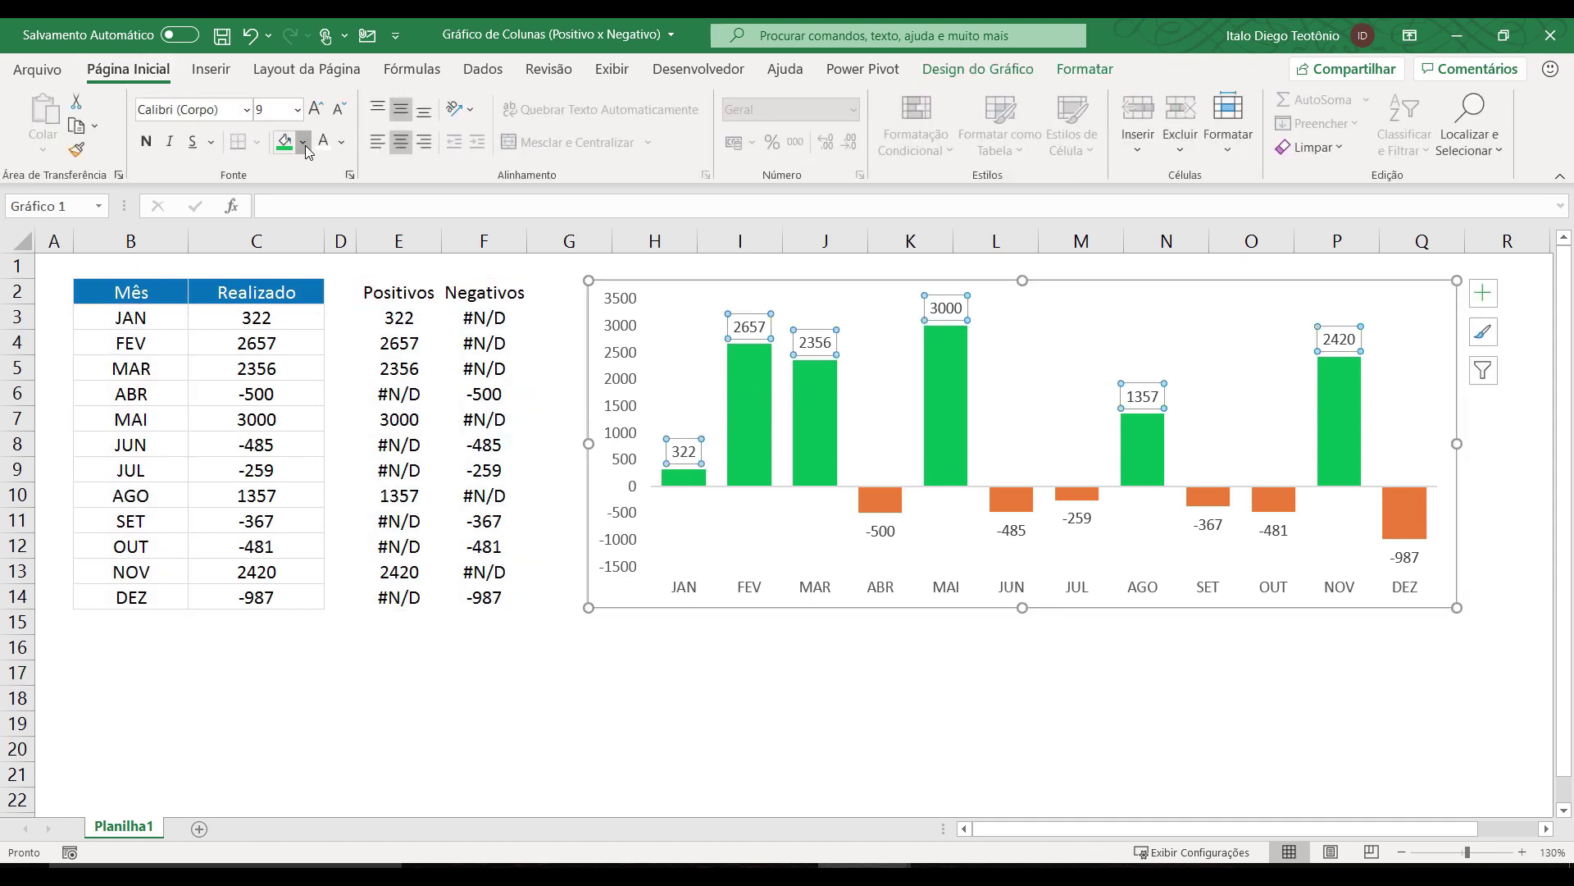
pyautogui.click(305, 146)
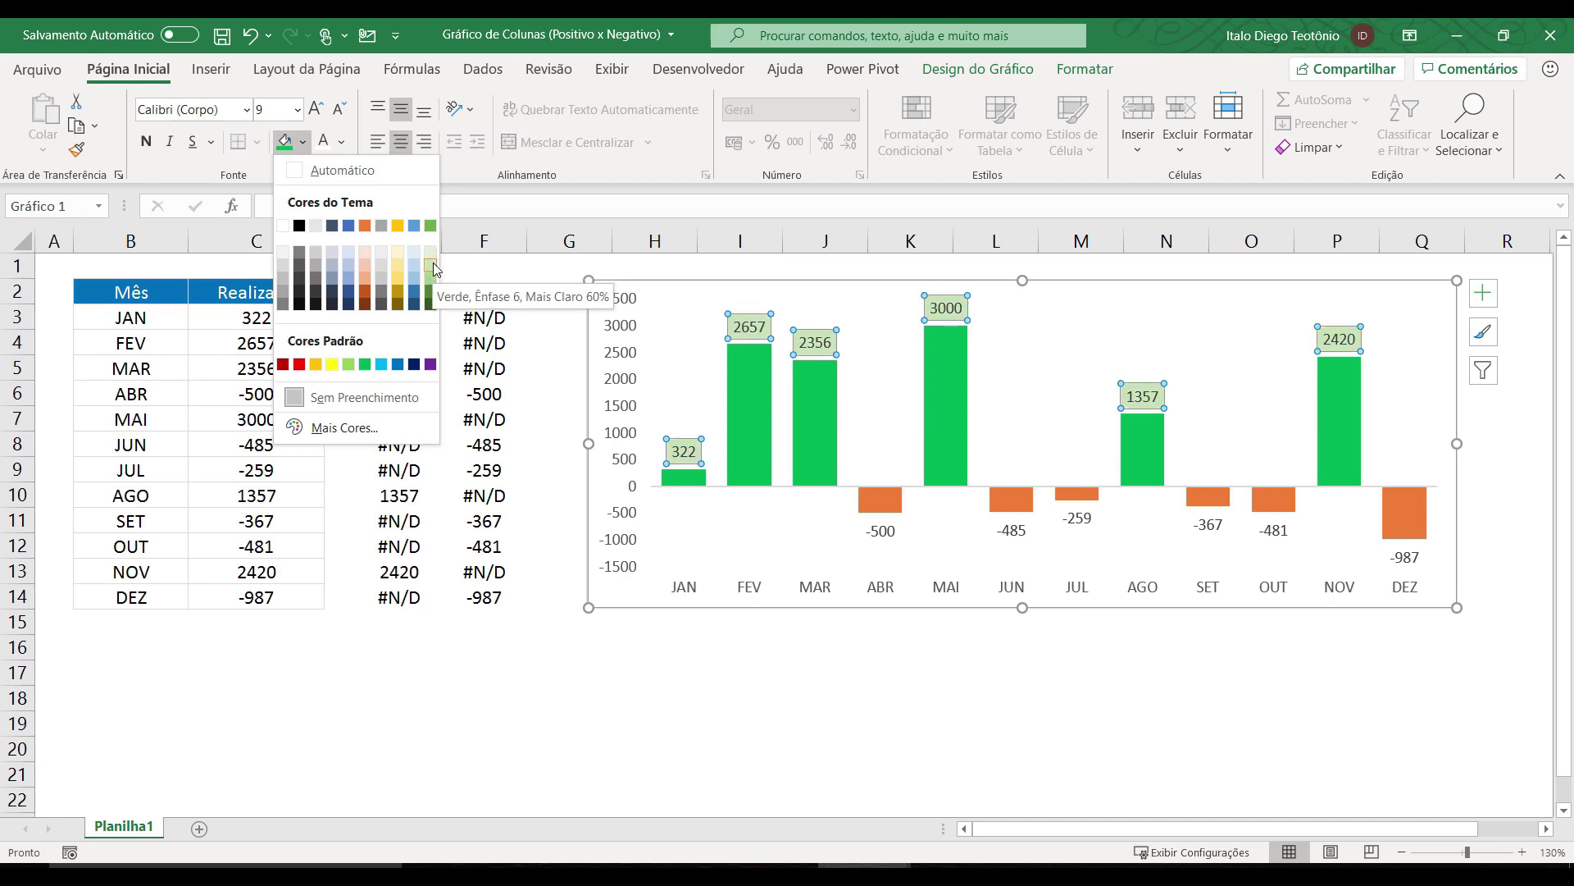
pyautogui.click(434, 270)
pyautogui.click(327, 148)
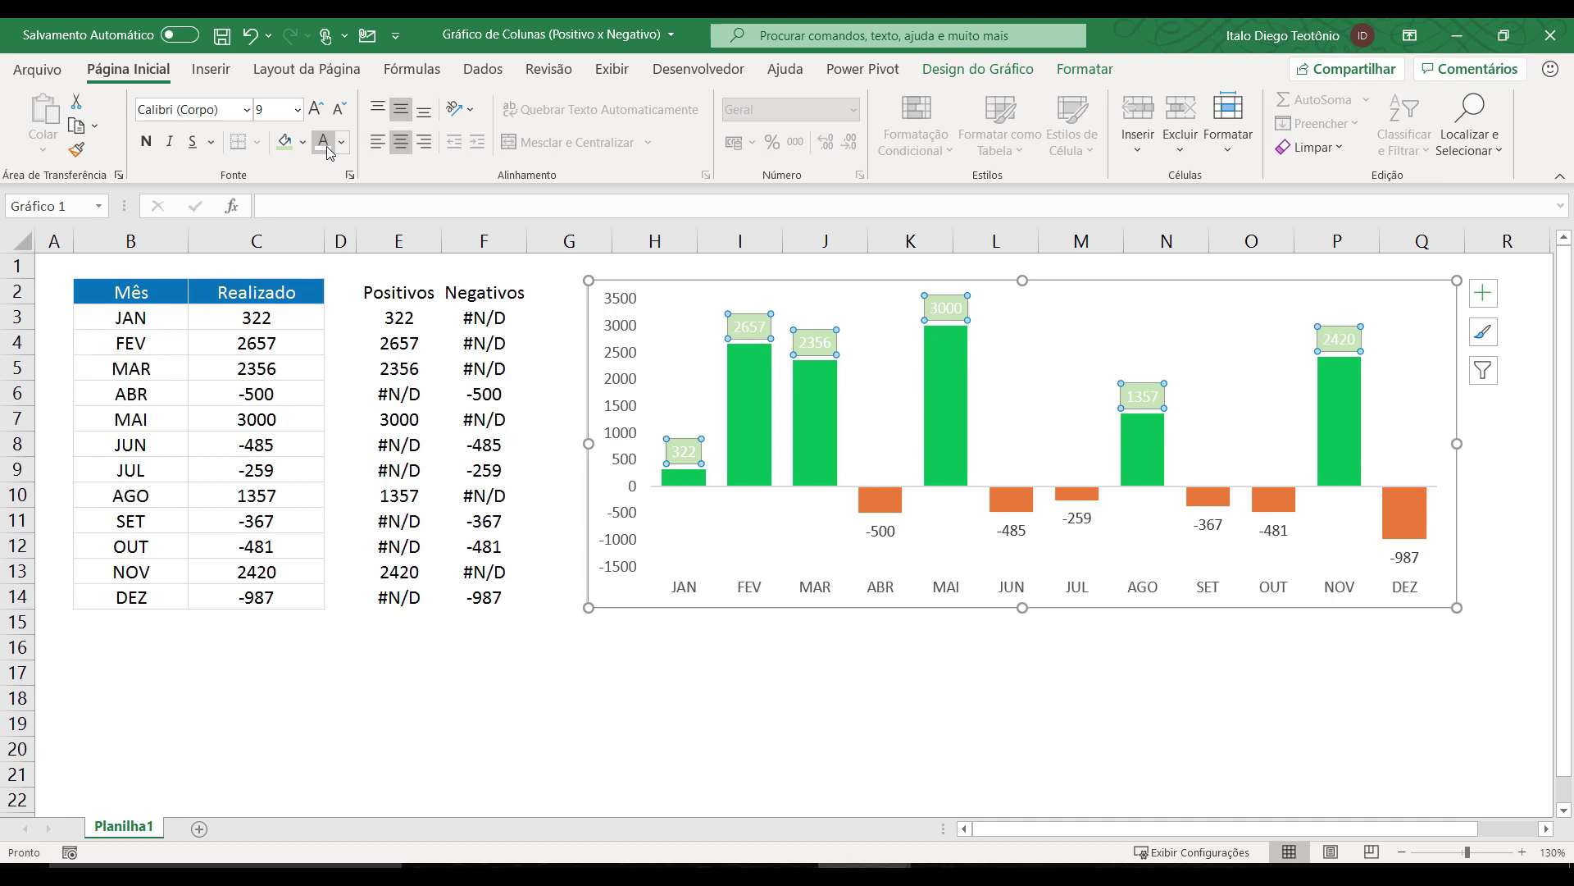
pyautogui.click(786, 726)
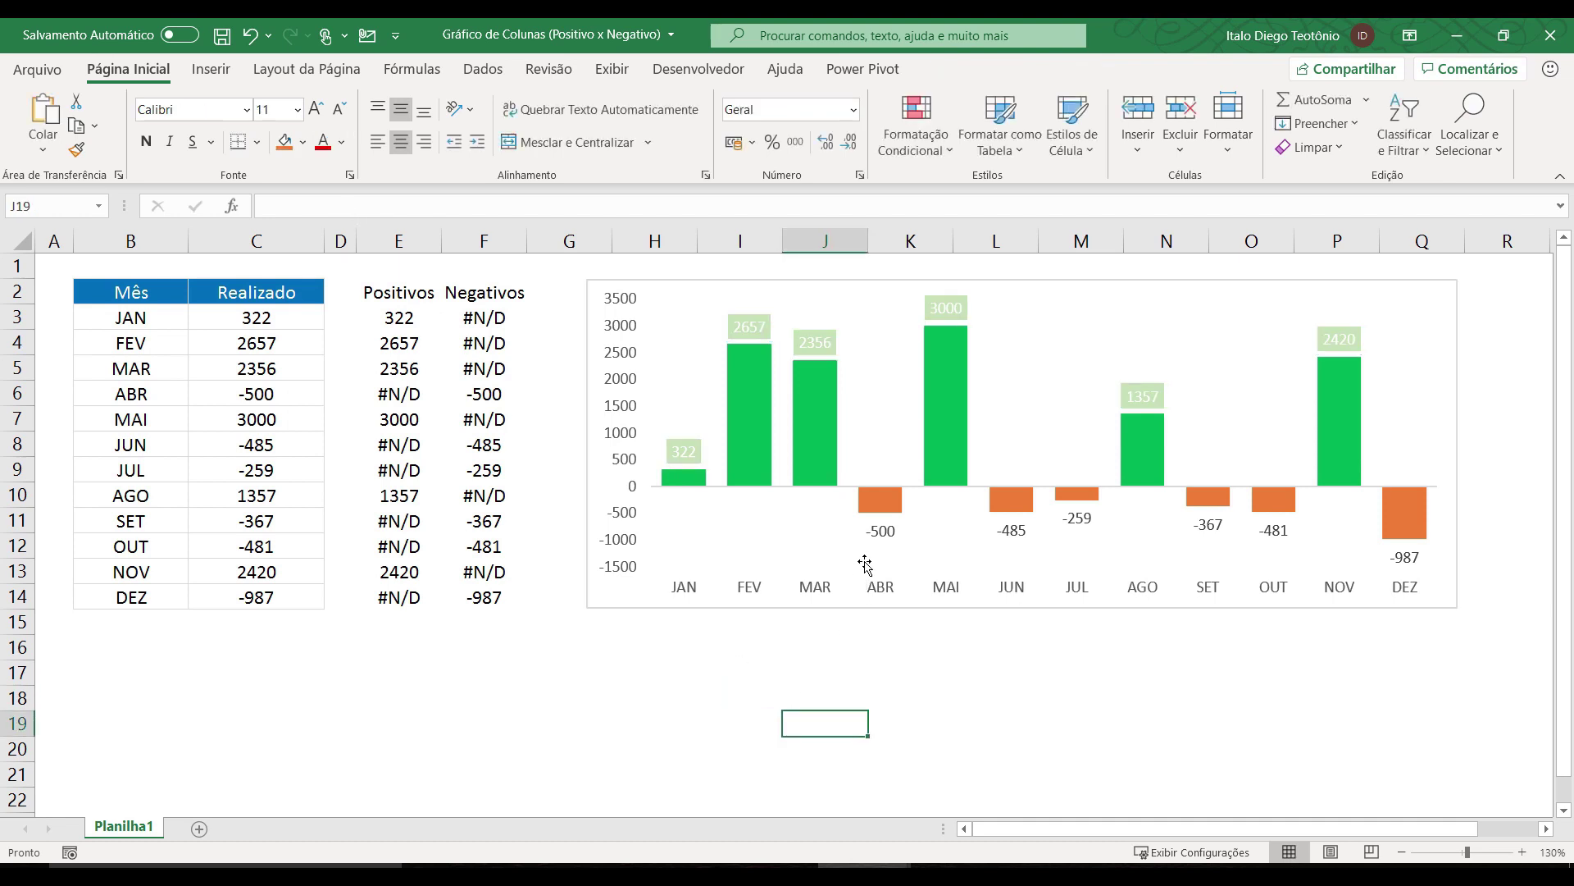
# Step: Give the Negativos data labels a light gold theme fill and a white font
pyautogui.click(886, 537)
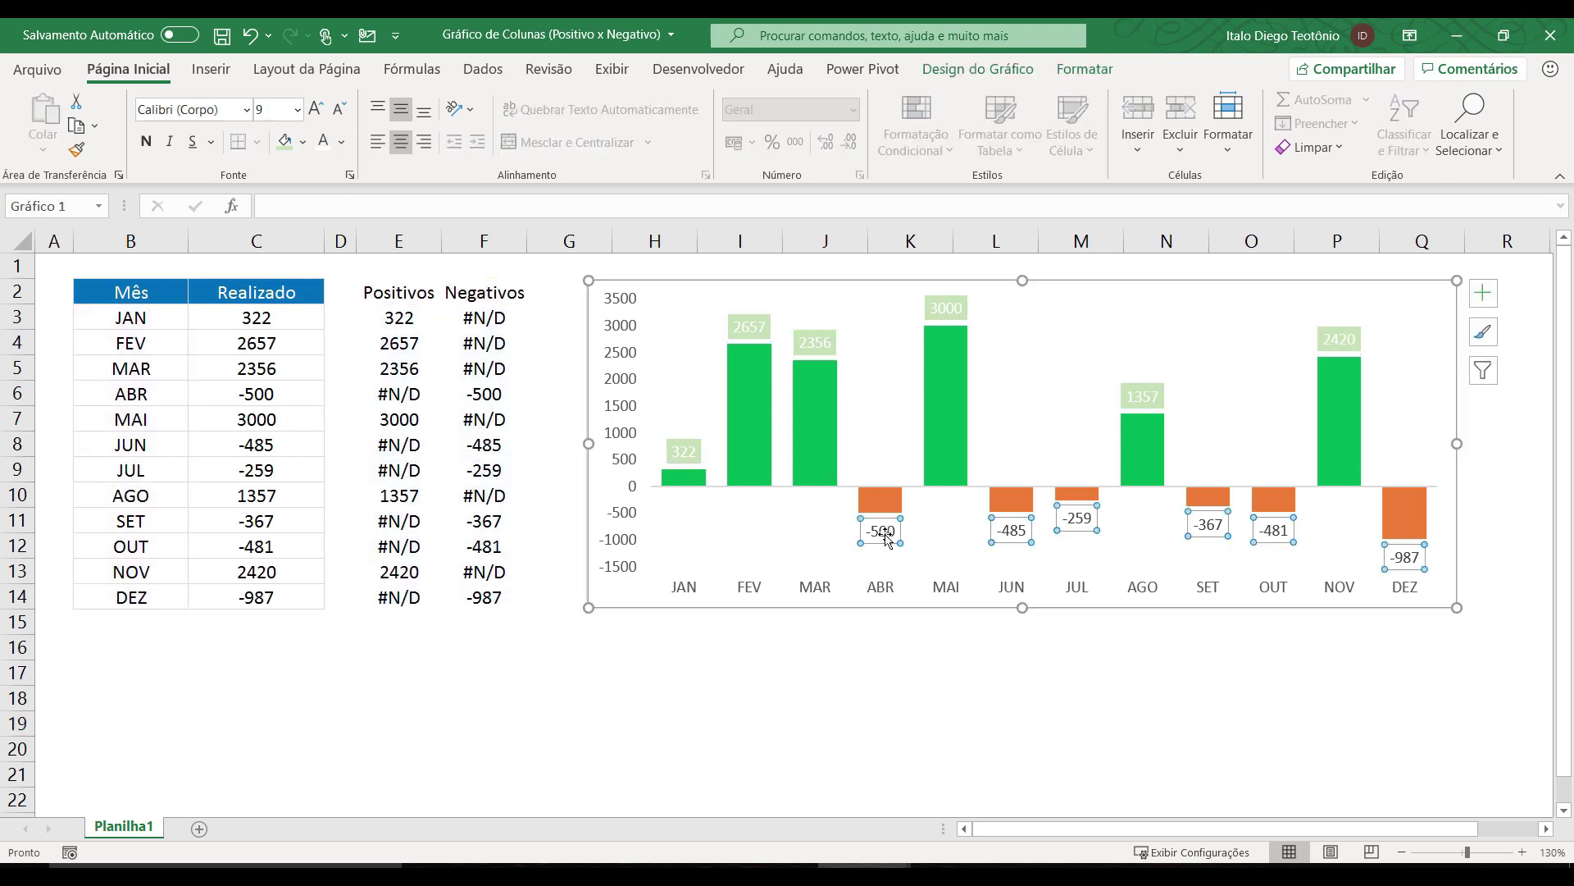
pyautogui.click(308, 143)
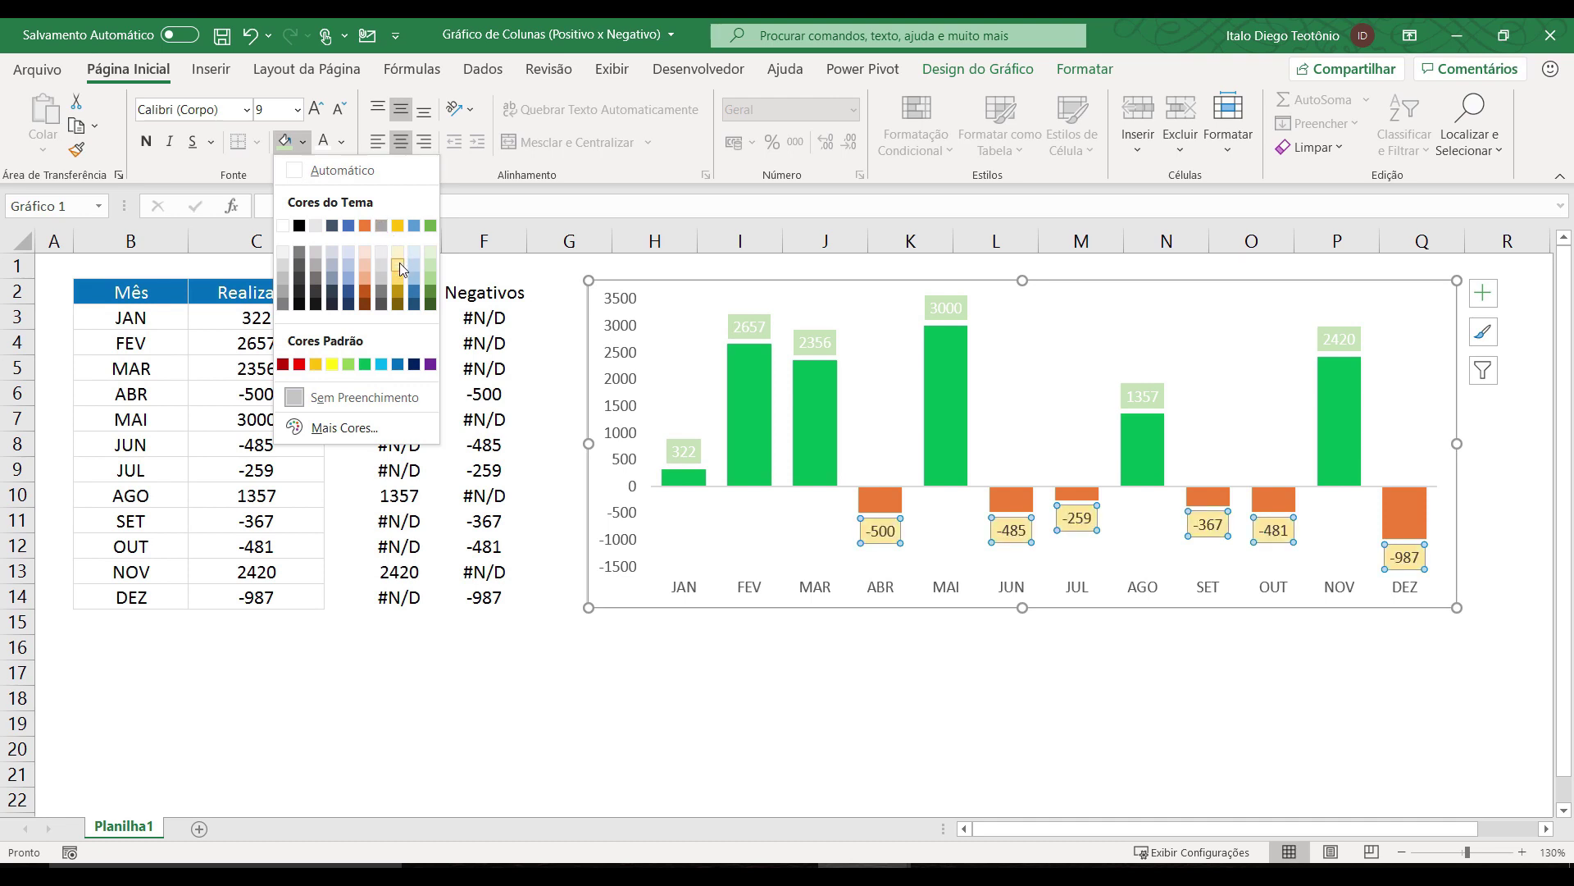
pyautogui.click(398, 256)
pyautogui.click(324, 143)
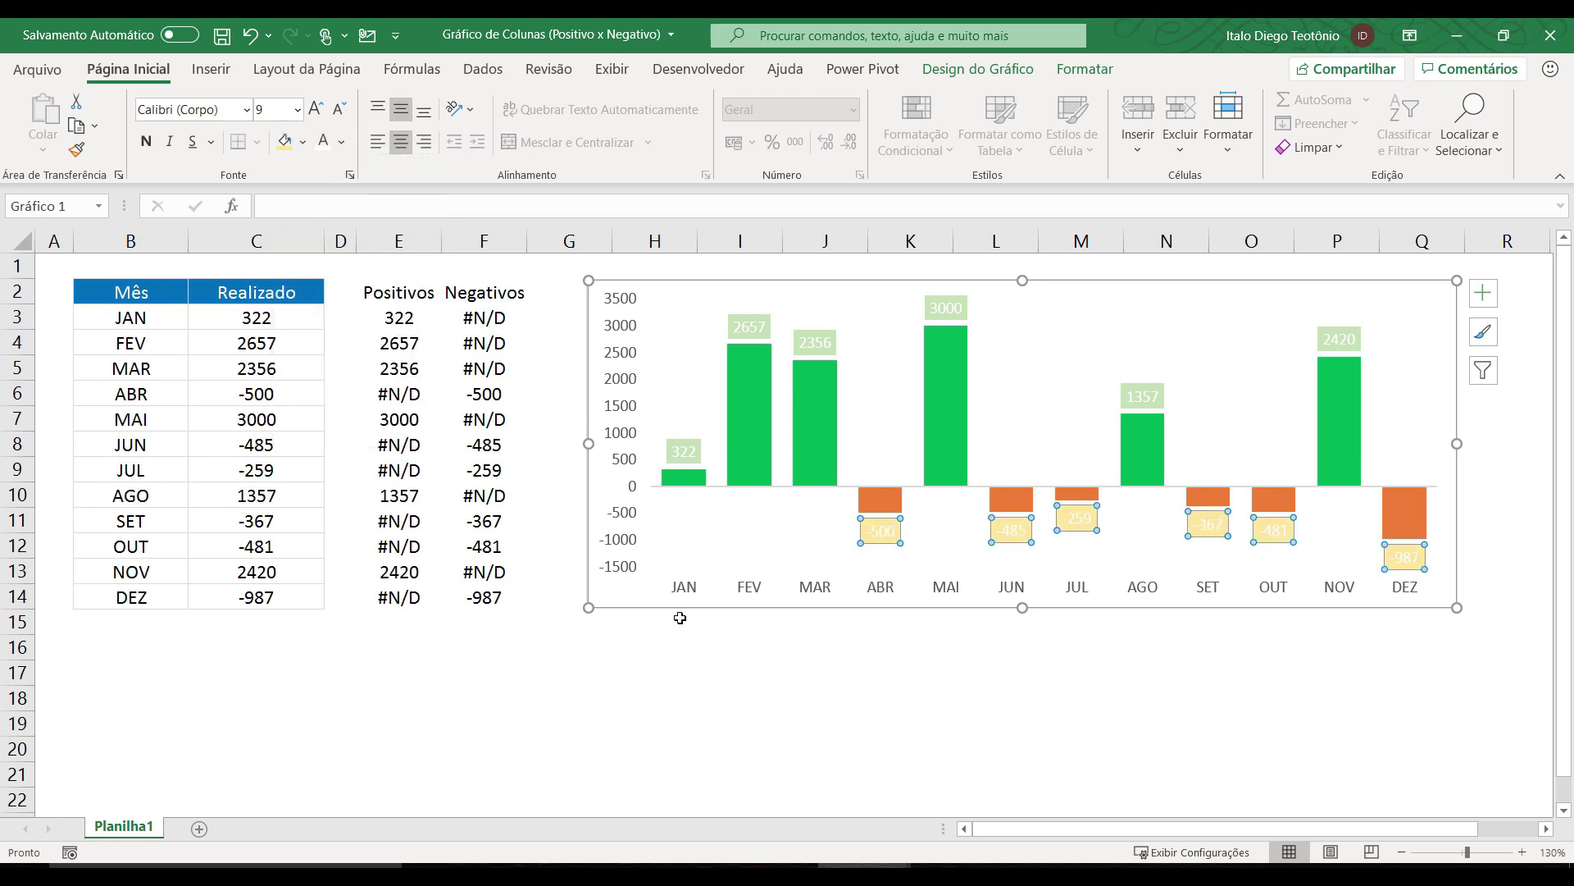
# Step: Change the fill of the Negativos data labels to a light orange theme colour
pyautogui.click(693, 674)
pyautogui.click(871, 532)
pyautogui.click(303, 142)
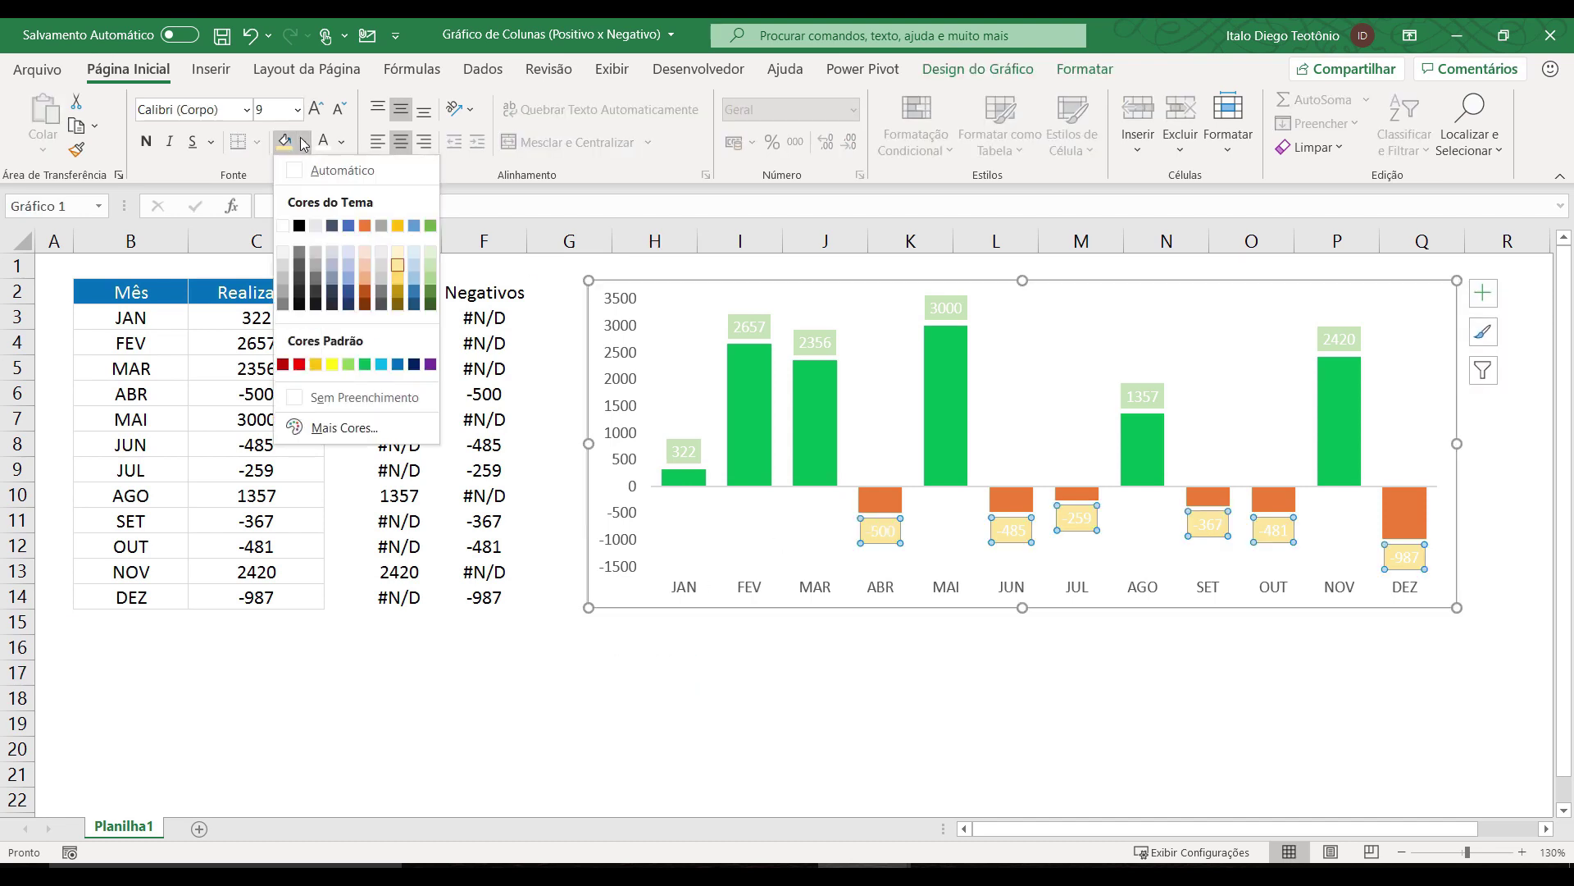
pyautogui.click(364, 264)
pyautogui.click(722, 683)
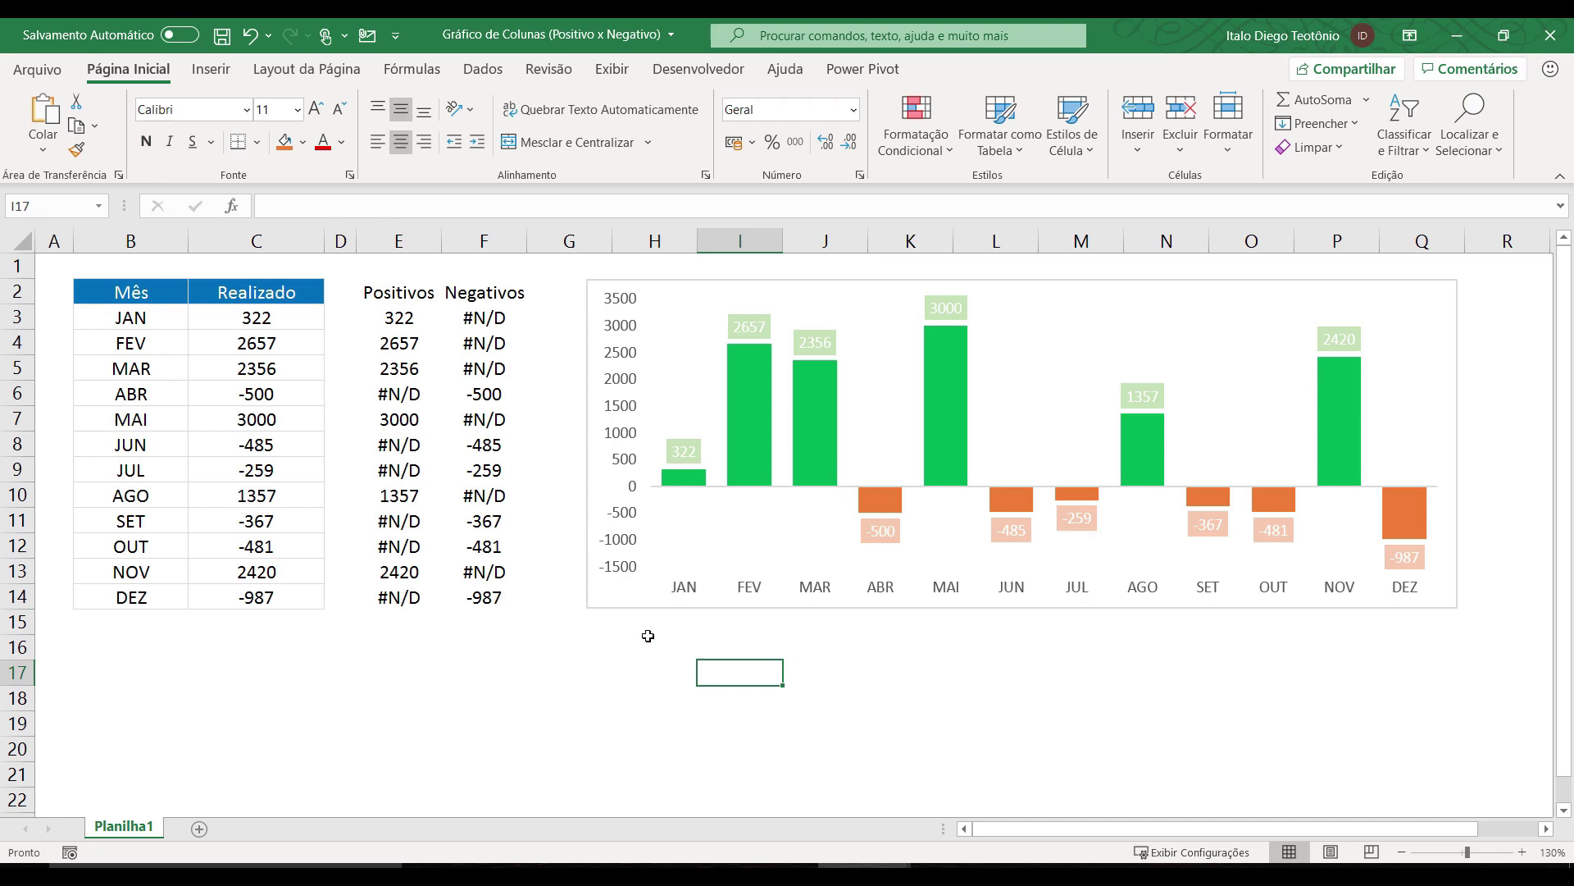
# Step: Give the chart area a blue outline
pyautogui.click(600, 608)
pyautogui.click(1095, 69)
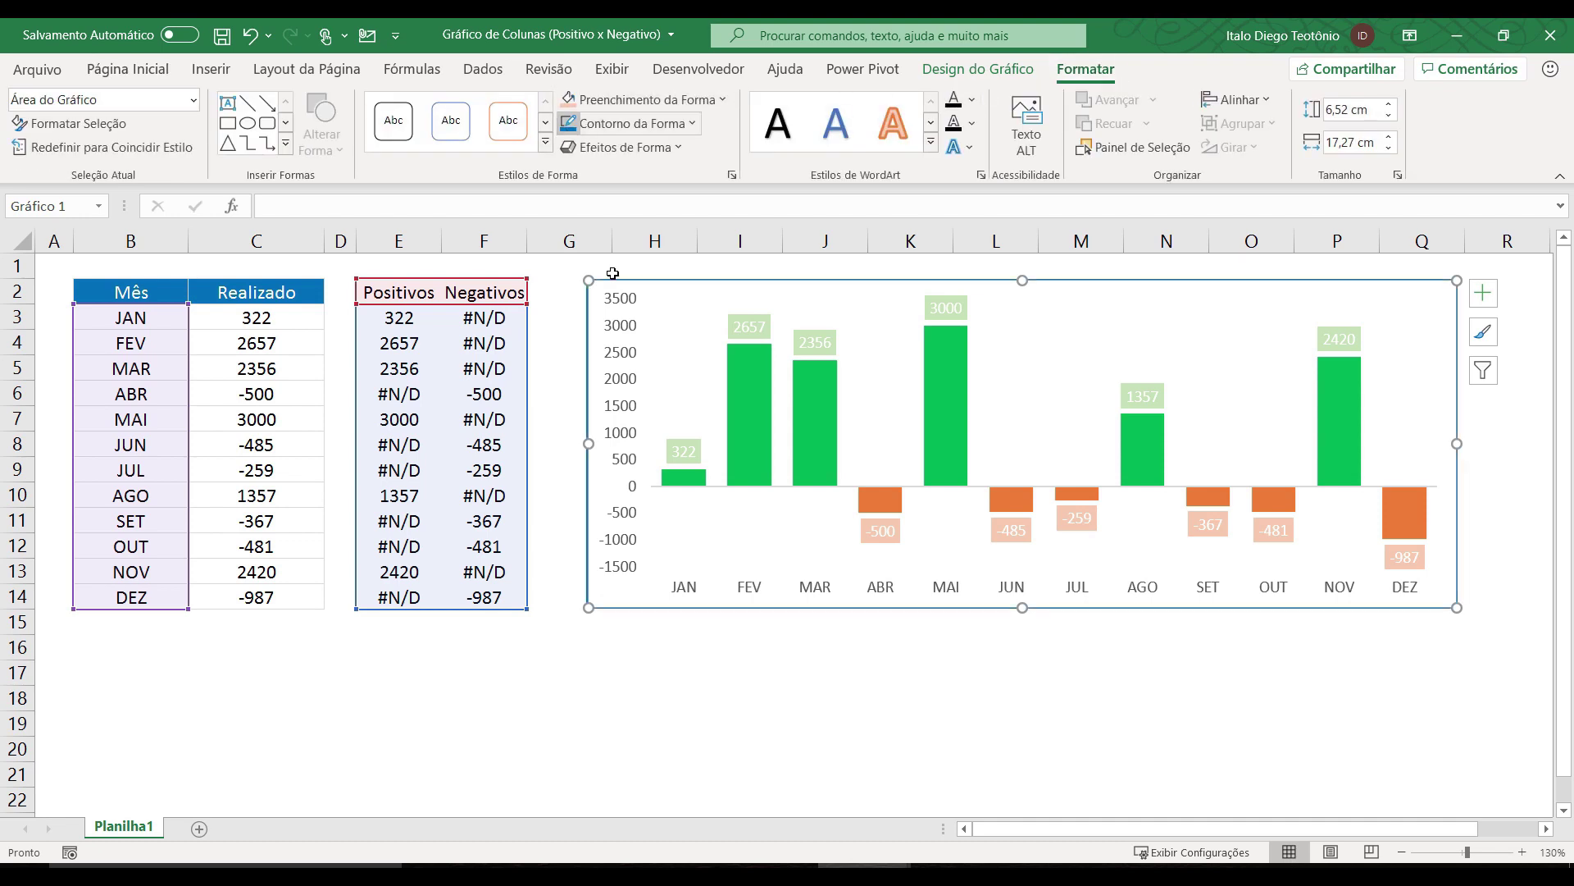
pyautogui.click(668, 617)
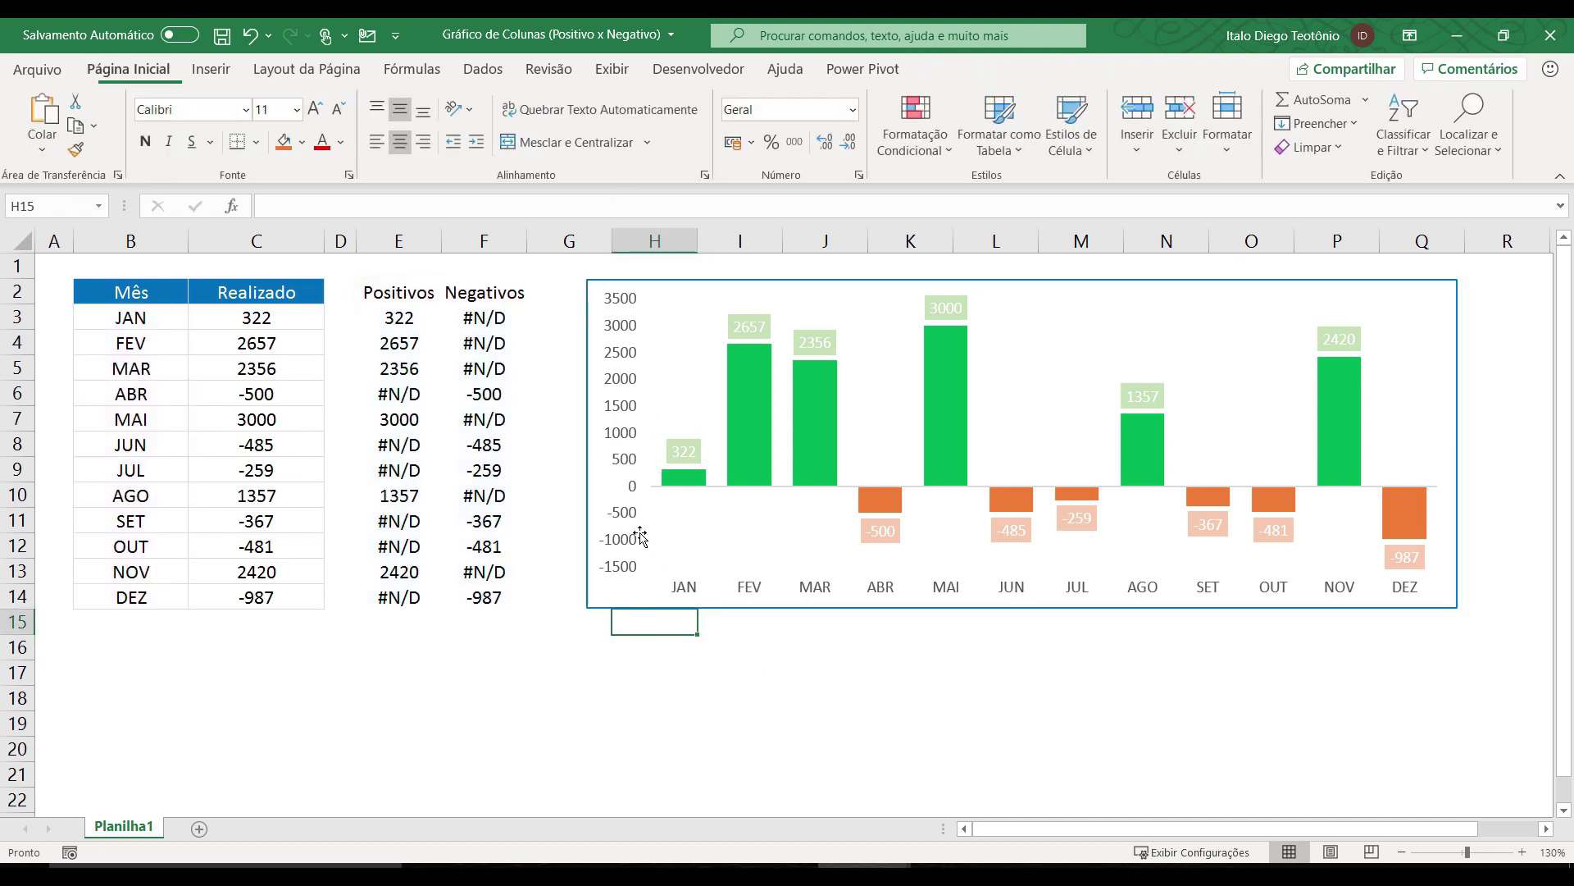
# Step: Reduce the chart's height to about 5,91 cm by lowering its upper edge, freeing room above it for a title bar
pyautogui.click(795, 295)
pyautogui.moveTo(1024, 282); pyautogui.dragTo(1026, 312)
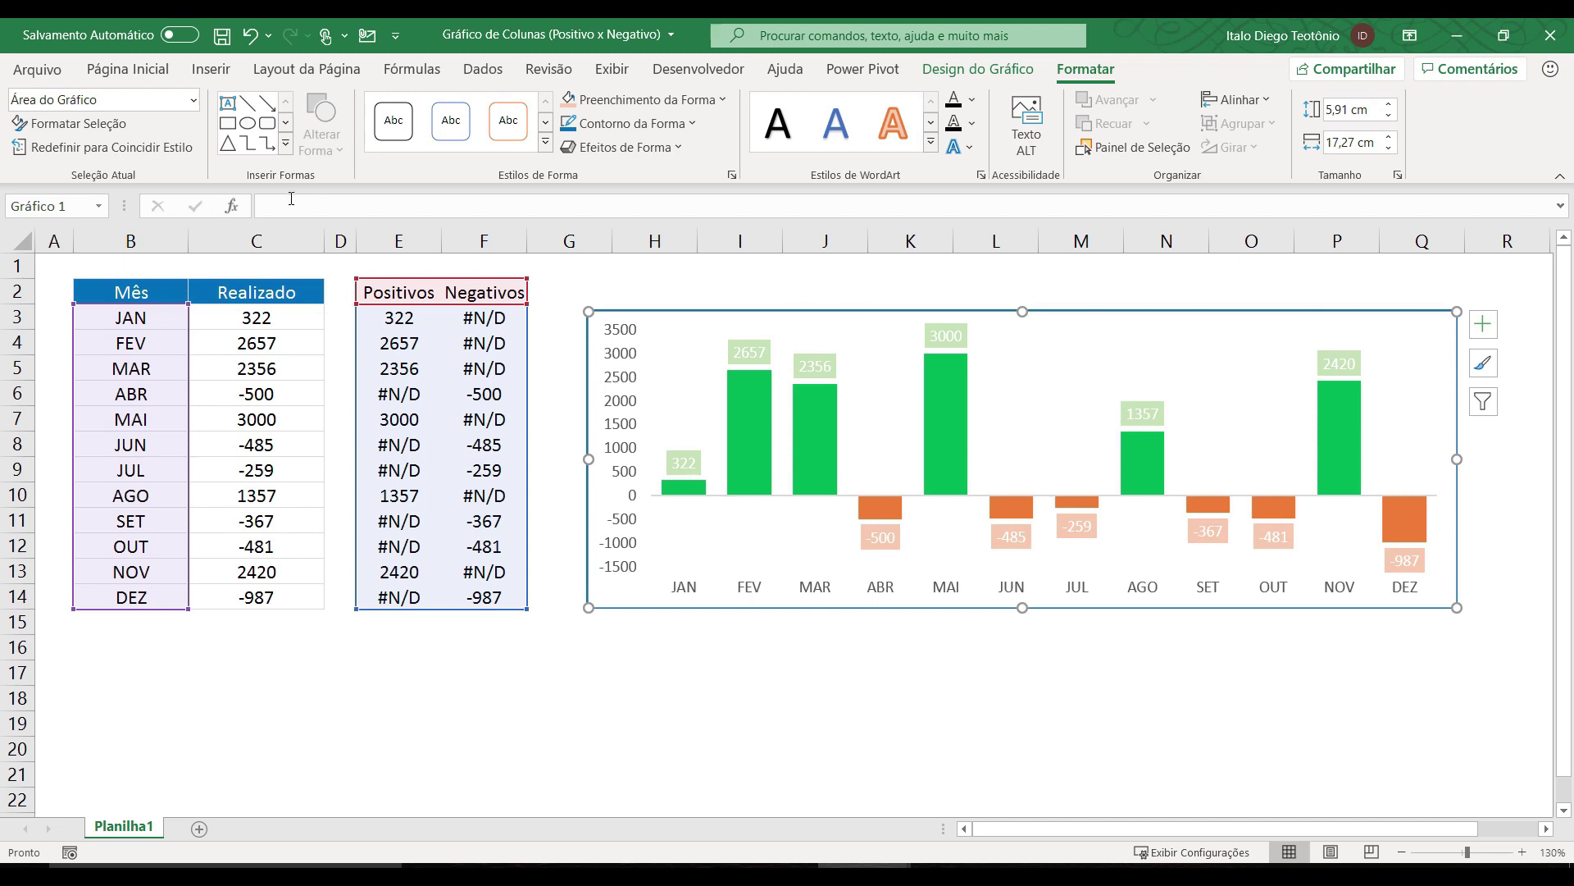
pyautogui.click(515, 641)
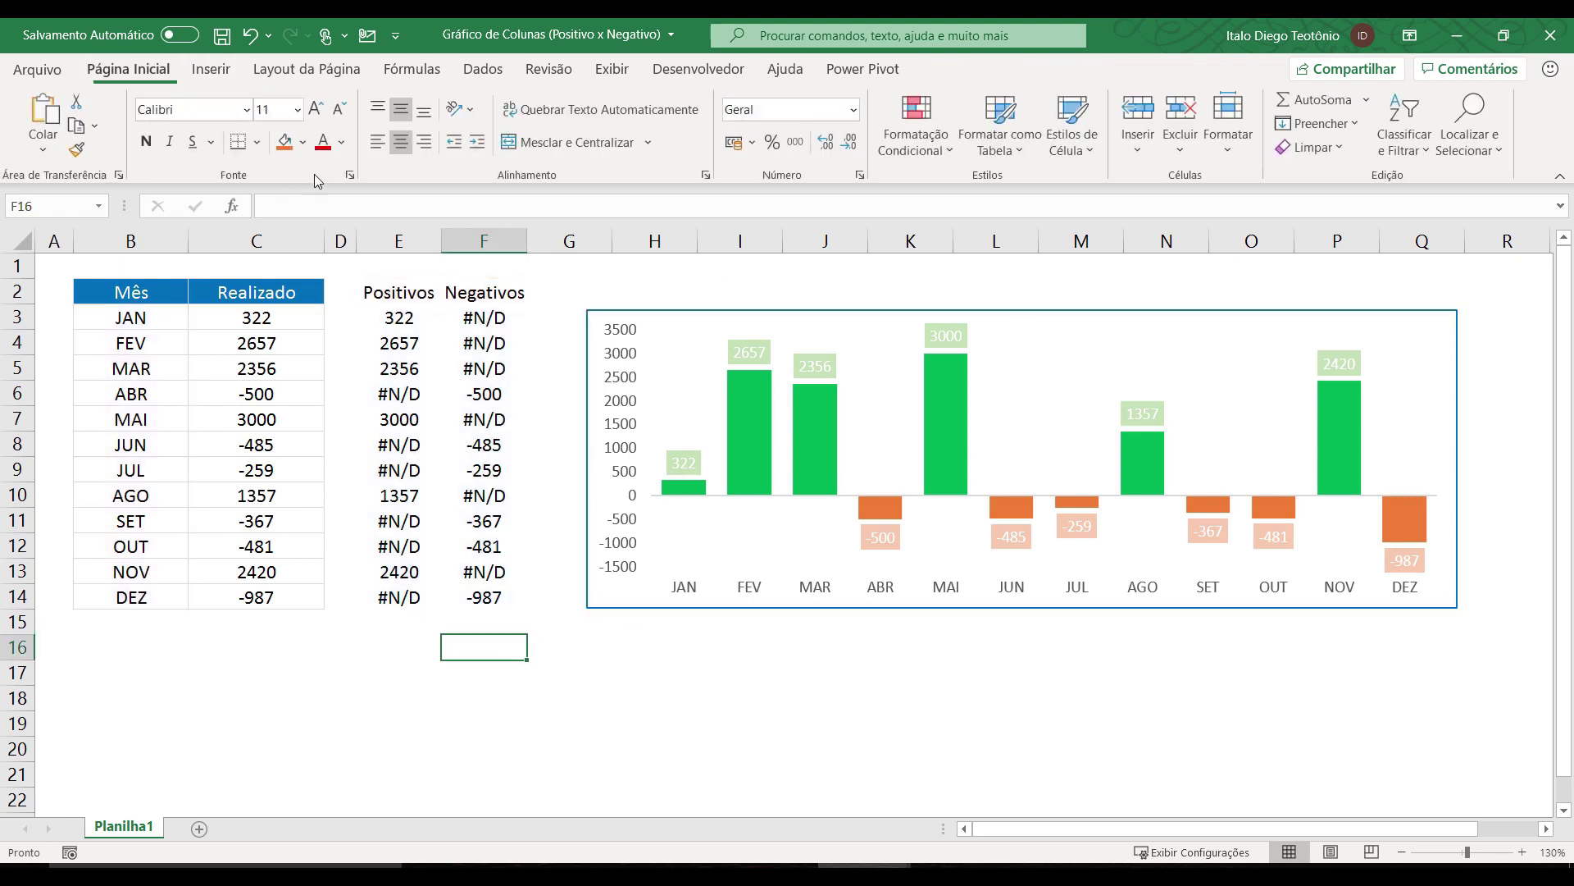
# Step: Draw a rectangle about 0,62 cm high and 17,28 cm wide directly above the chart, aligned with the chart's side edges
pyautogui.click(215, 72)
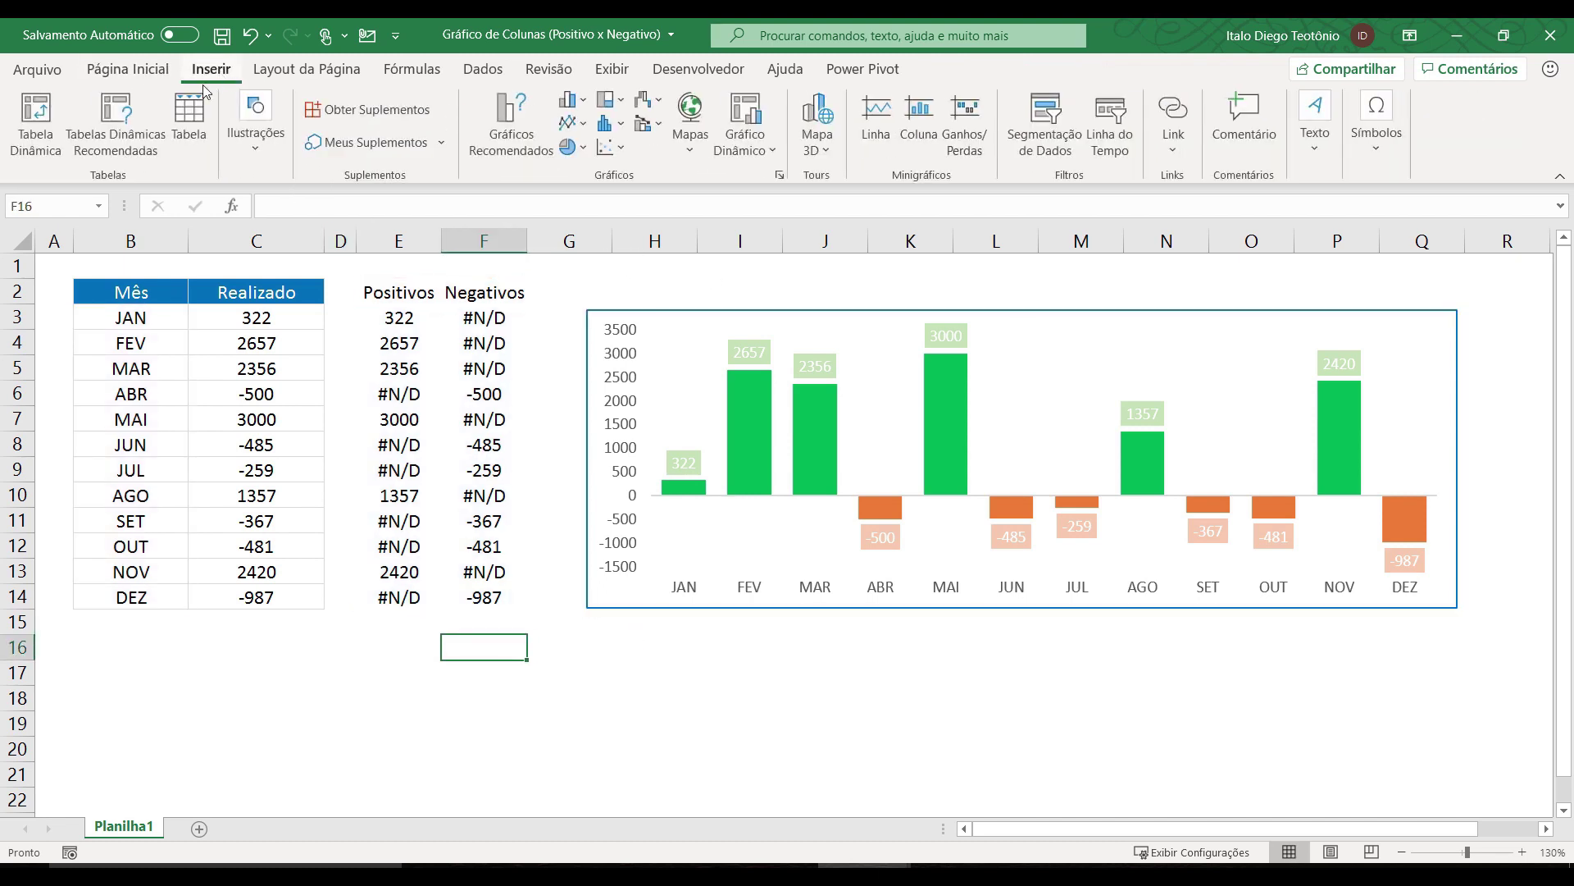
pyautogui.click(254, 141)
pyautogui.click(296, 246)
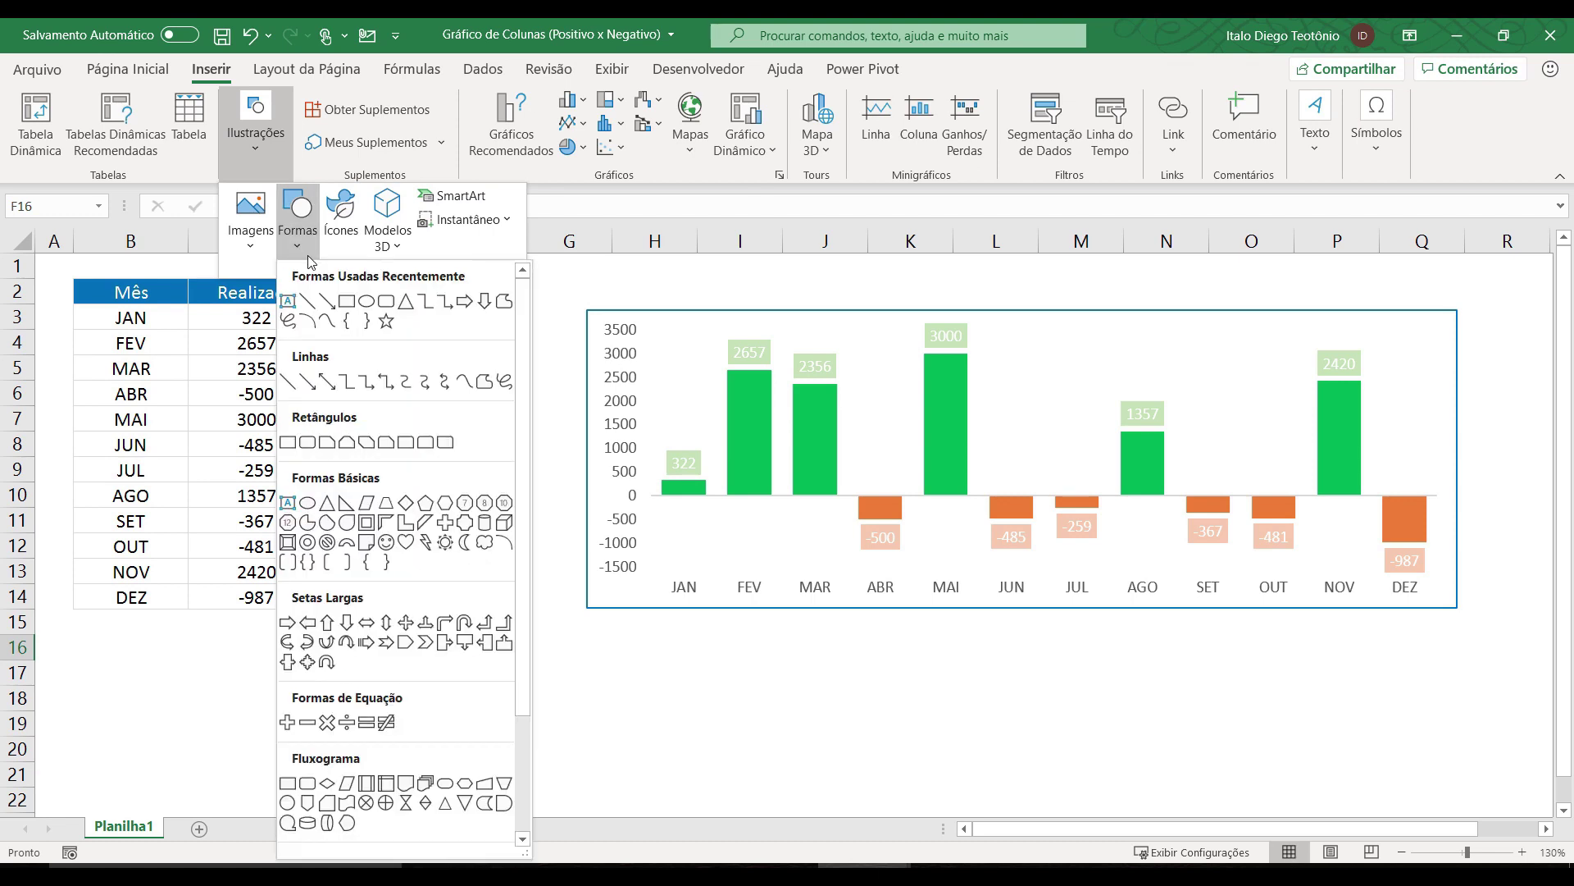
pyautogui.click(346, 301)
pyautogui.moveTo(584, 281); pyautogui.dragTo(1458, 310)
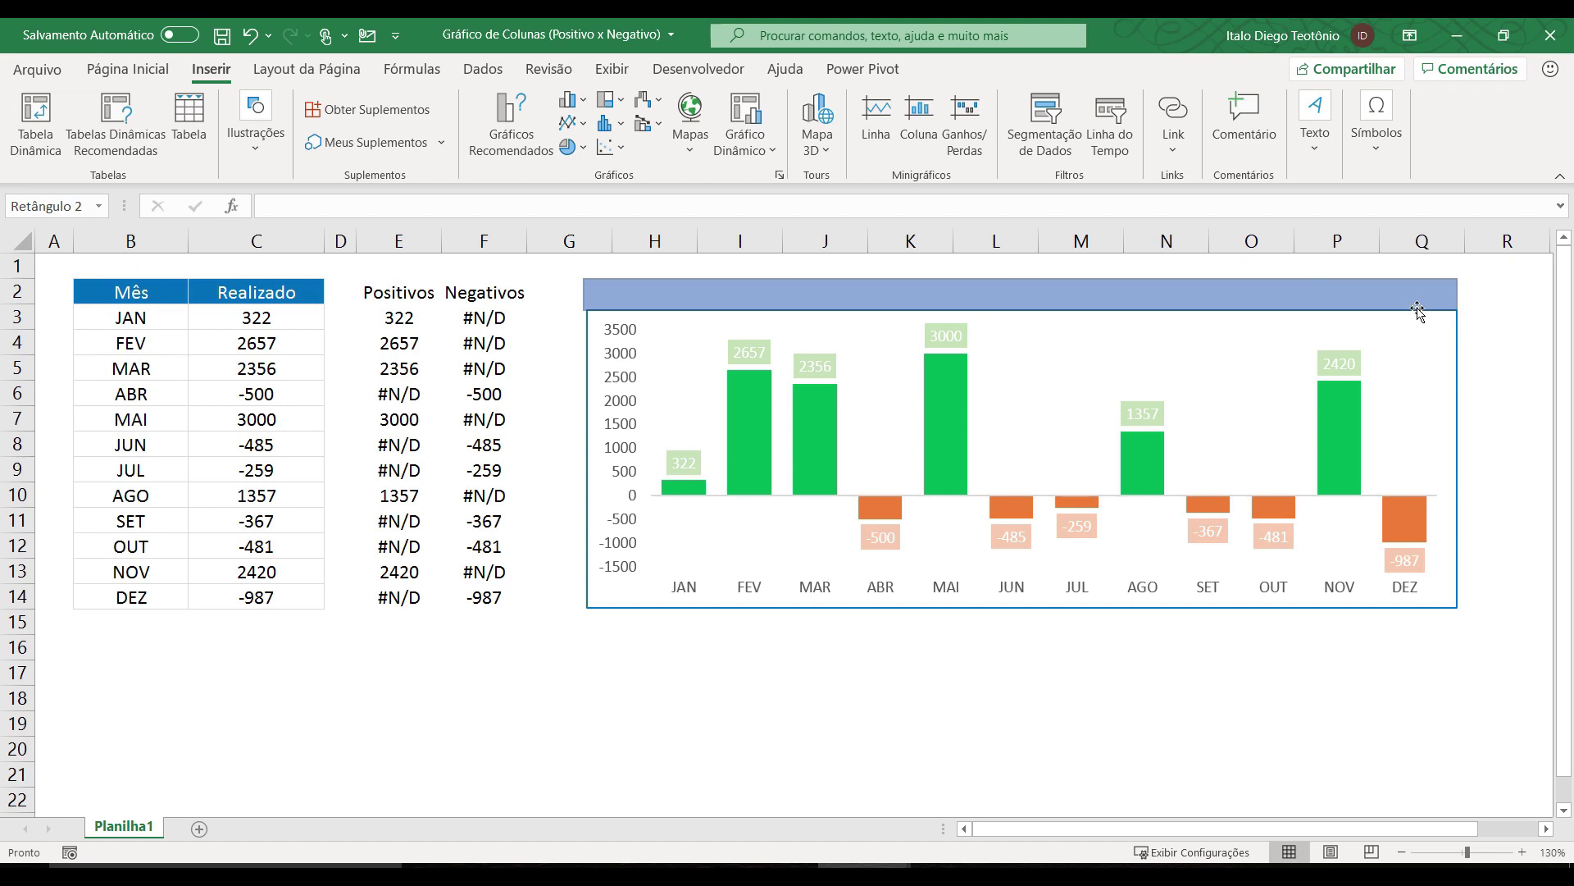
pyautogui.moveTo(587, 292); pyautogui.dragTo(588, 293)
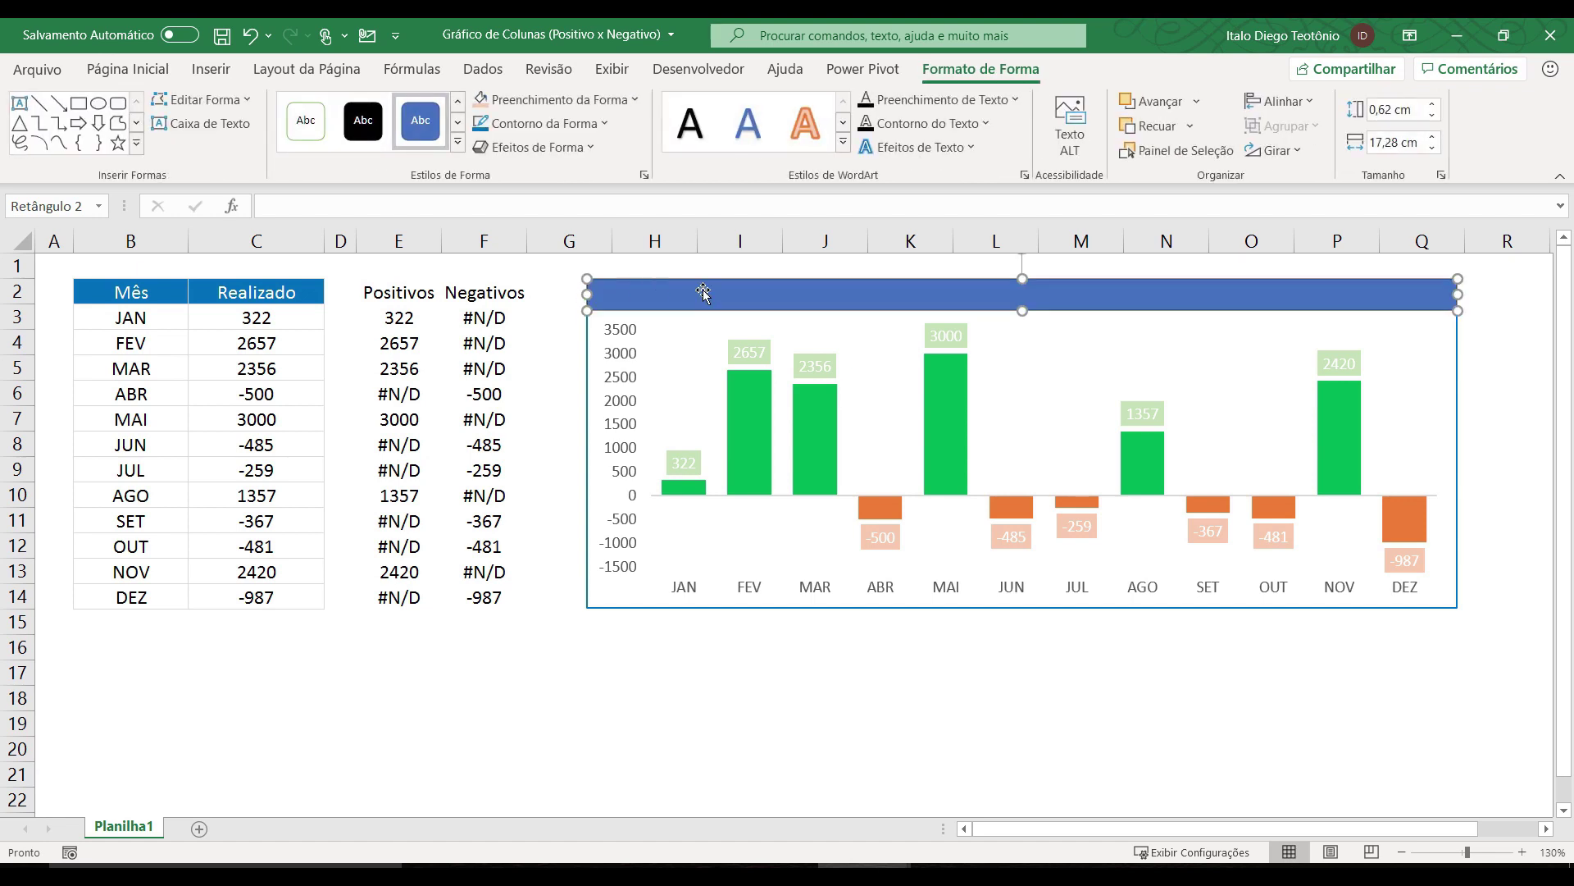
# Step: Enter the title REALIZADO POR MÊS in the rectangle above the chart and centre it horizontally
pyautogui.click(752, 295)
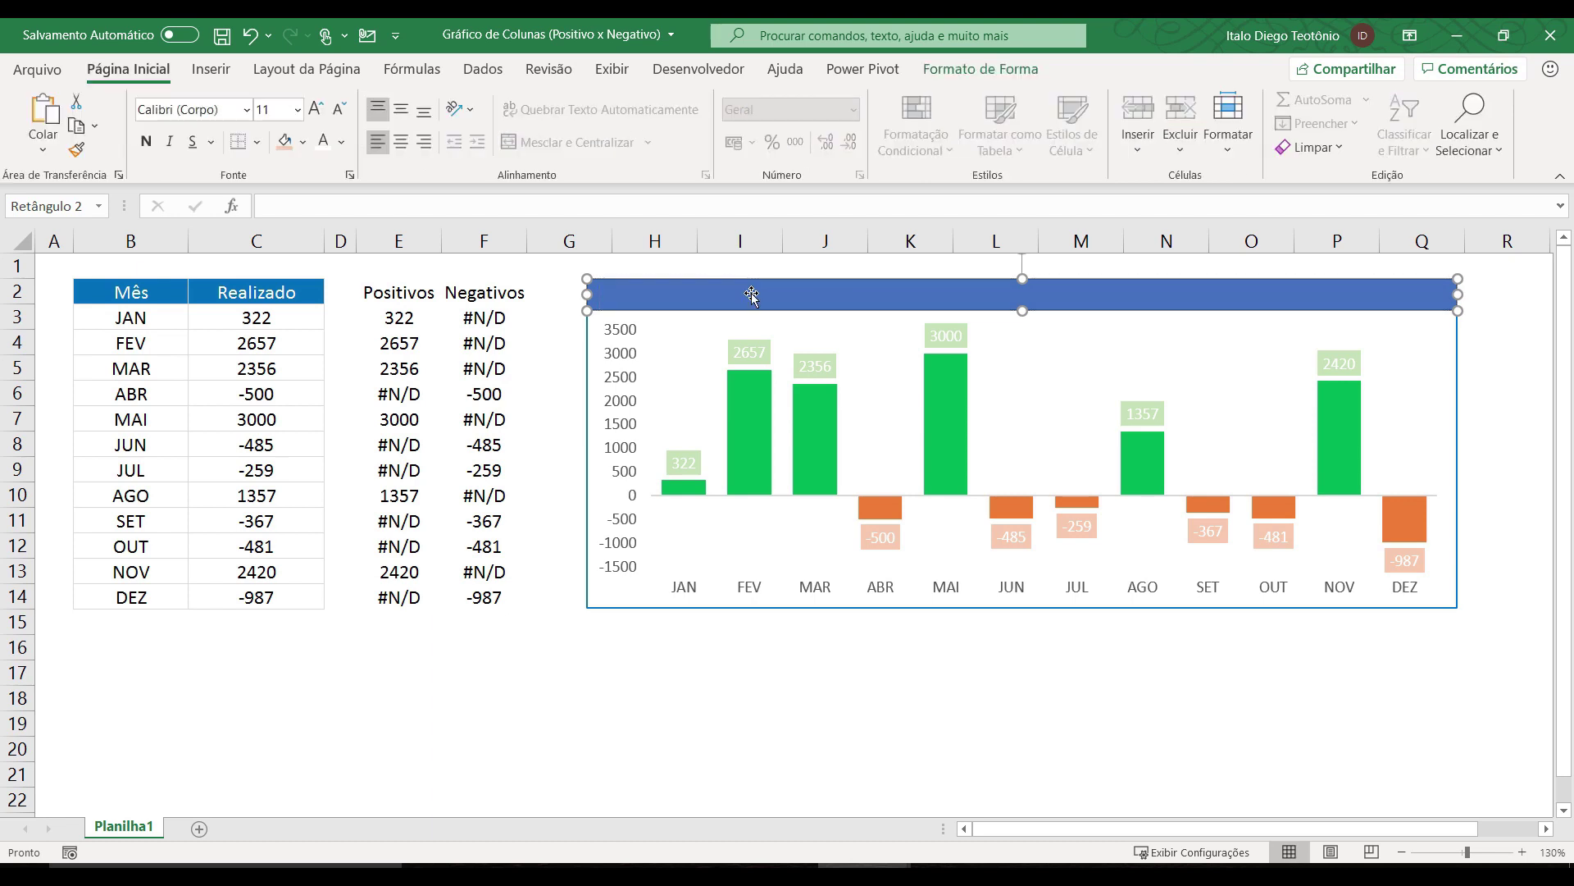
pyautogui.write('REALIZADDO')
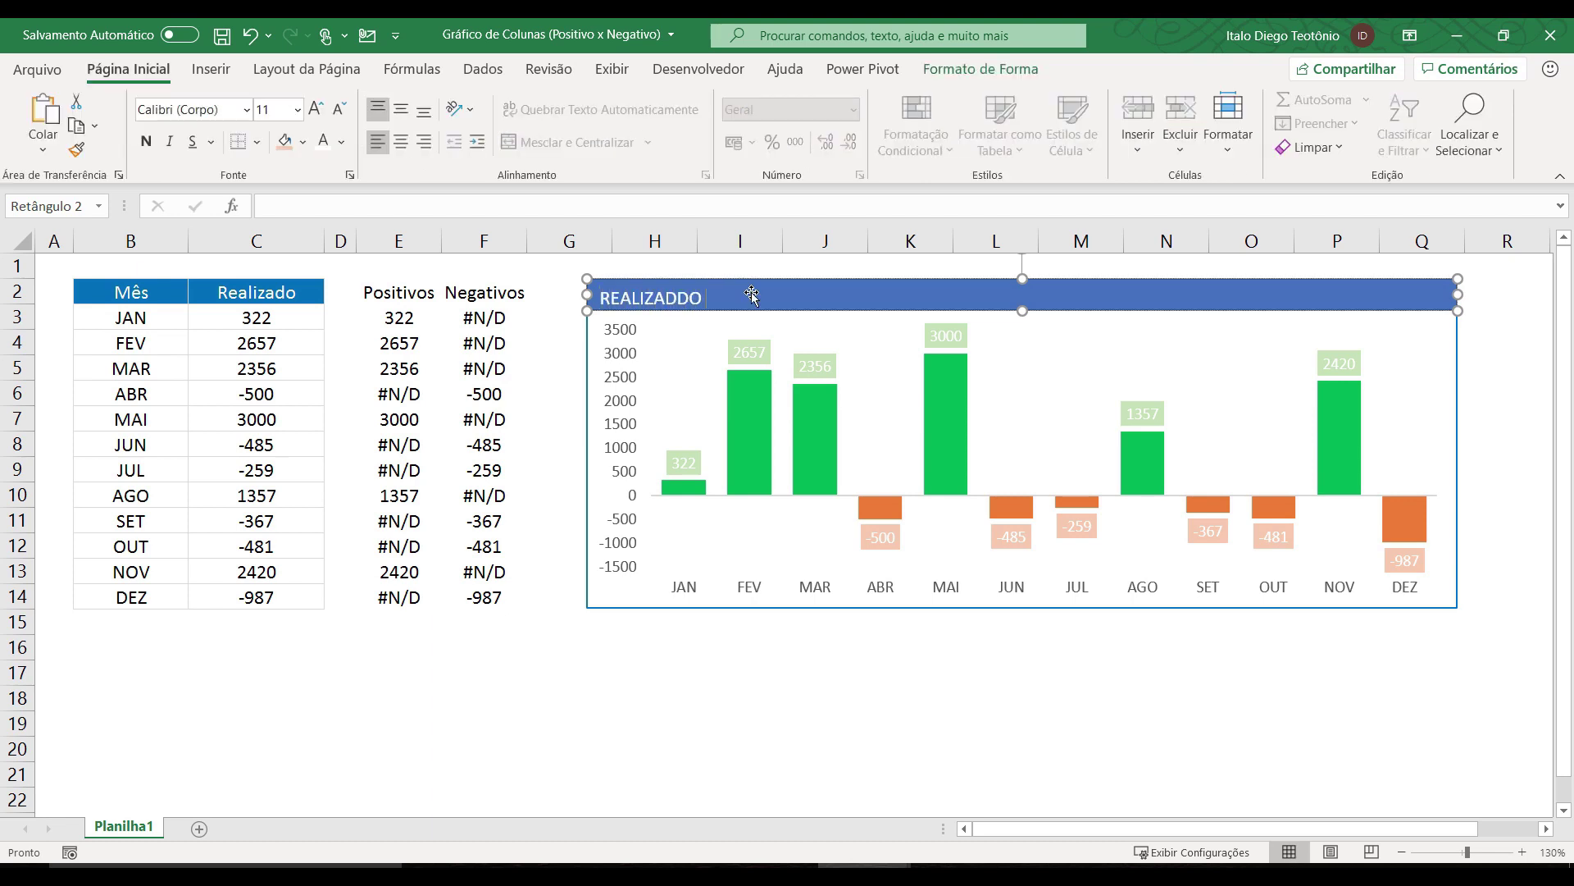
pyautogui.press('BackSpace')
pyautogui.press('BackSpace')
pyautogui.write('O POR MÊS')
pyautogui.hotkey('ctrl', 'e')
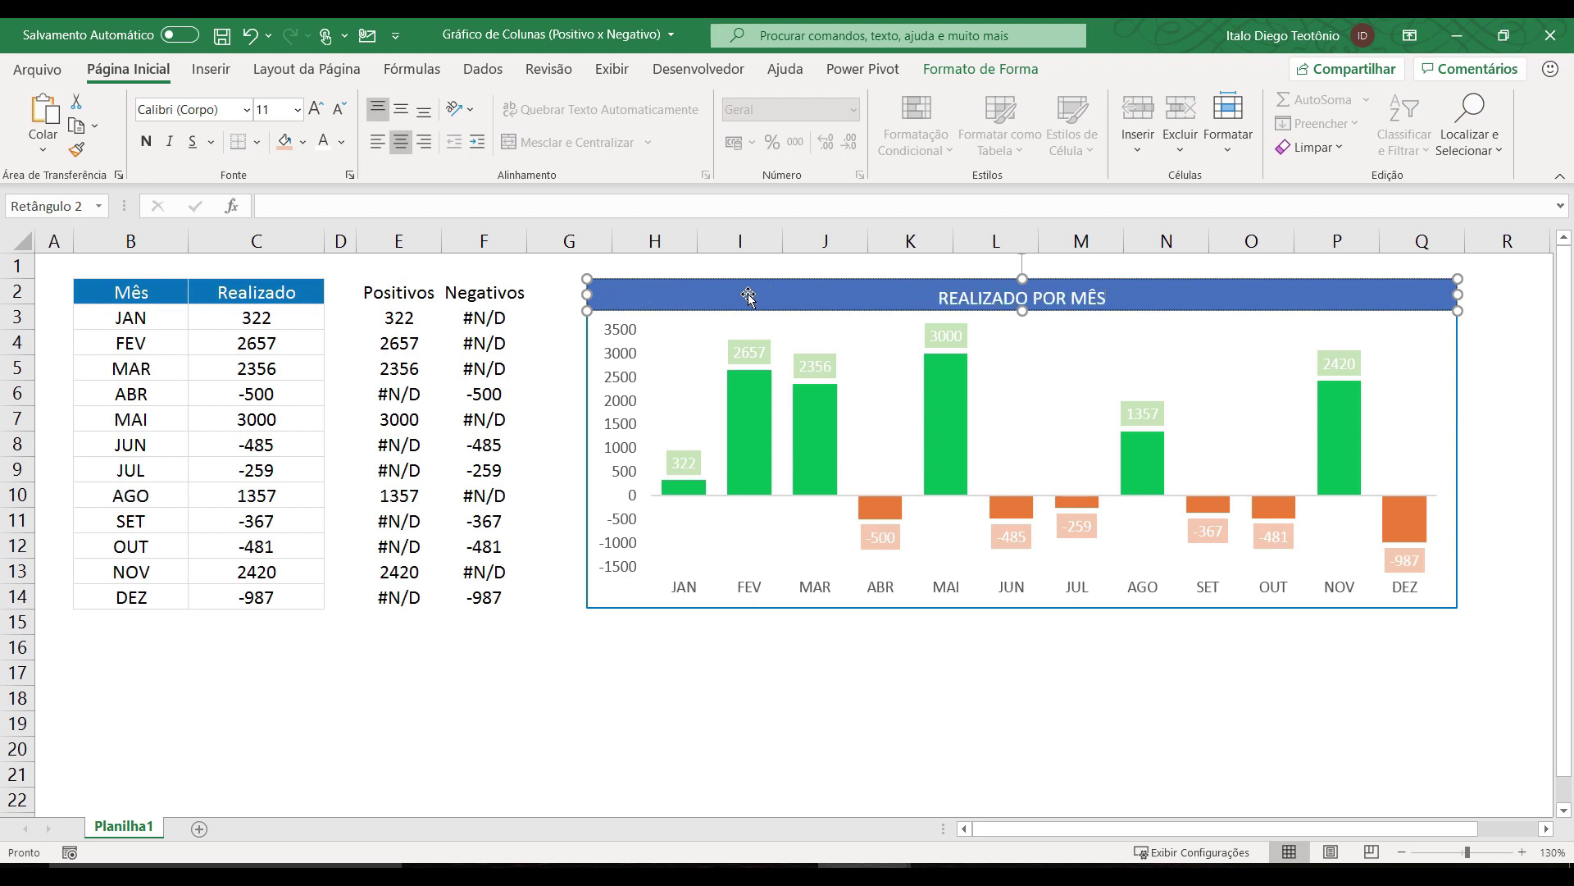
# Step: Centre the title text vertically in its rectangle, make it bold and increase its font size
pyautogui.click(716, 688)
pyautogui.click(901, 297)
pyautogui.click(400, 111)
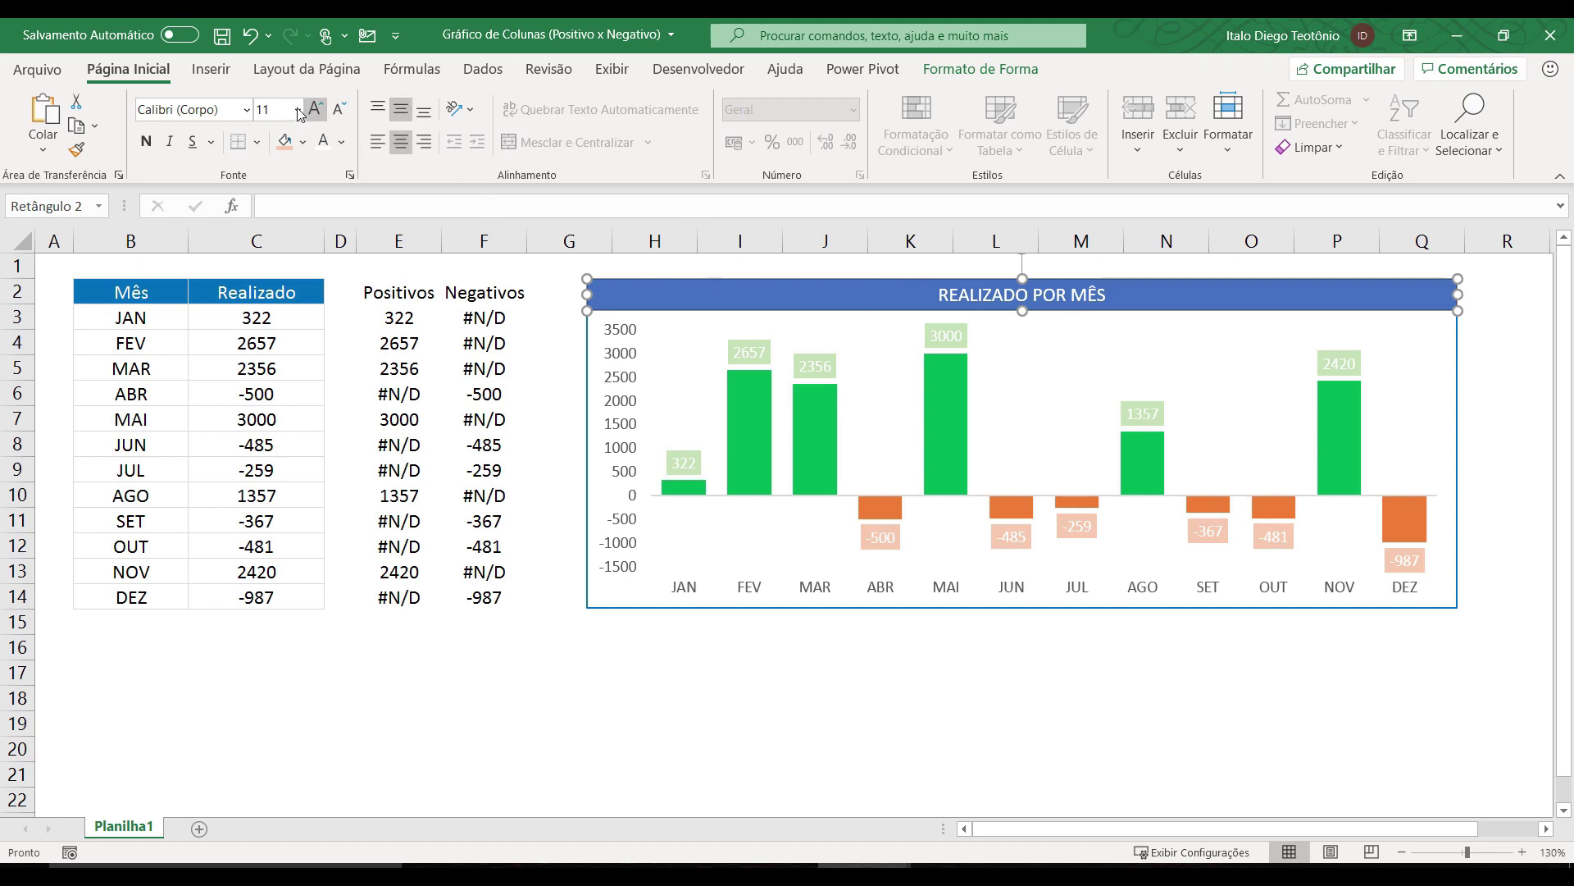
pyautogui.click(146, 141)
pyautogui.click(299, 114)
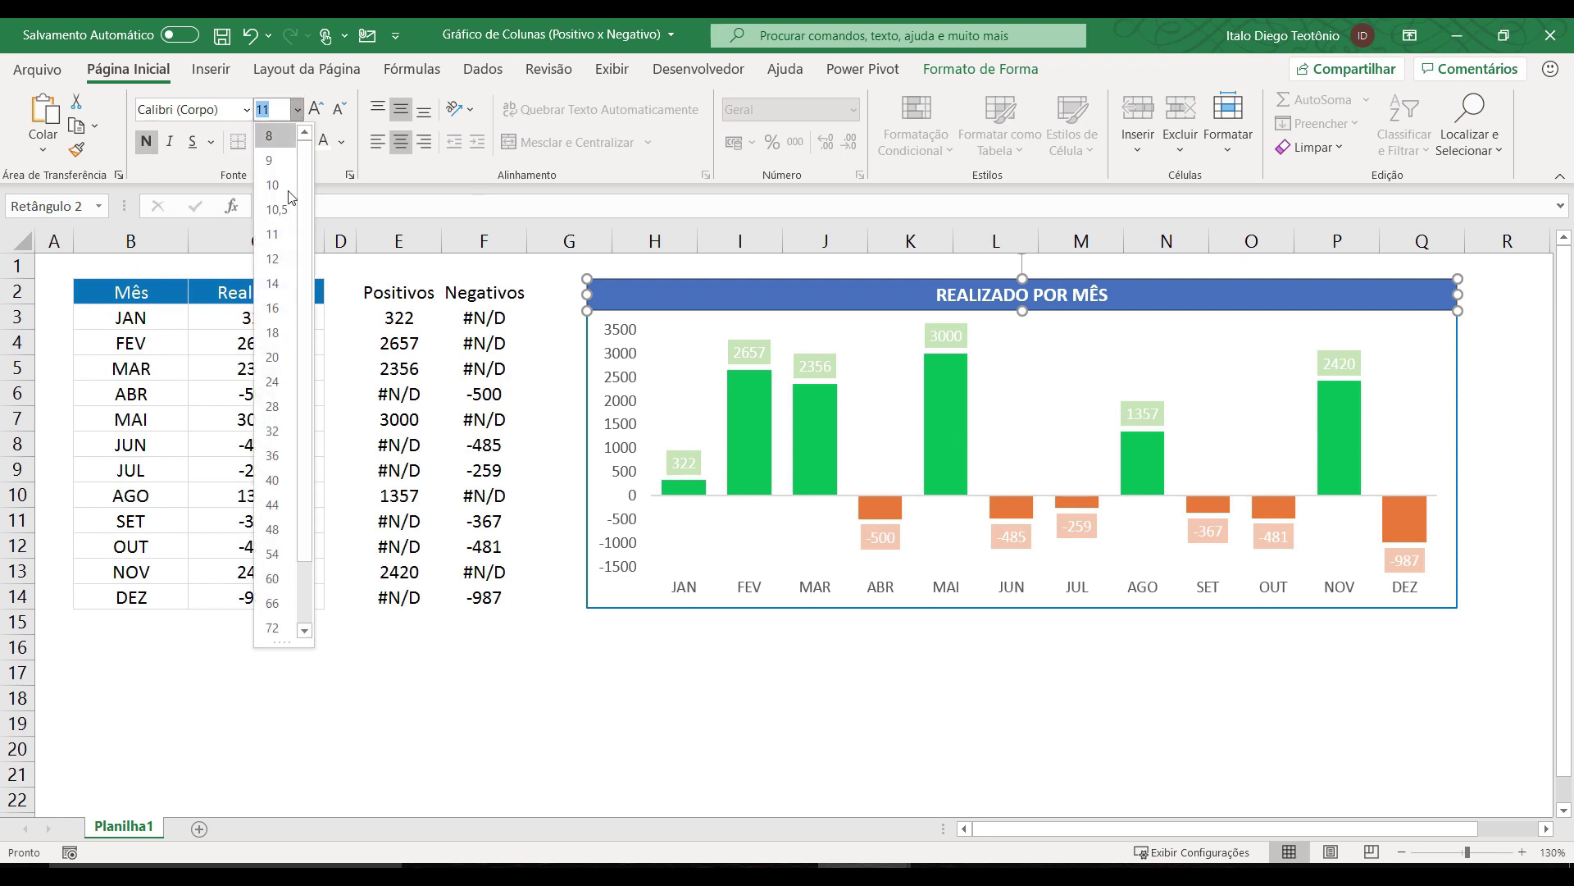
pyautogui.click(887, 794)
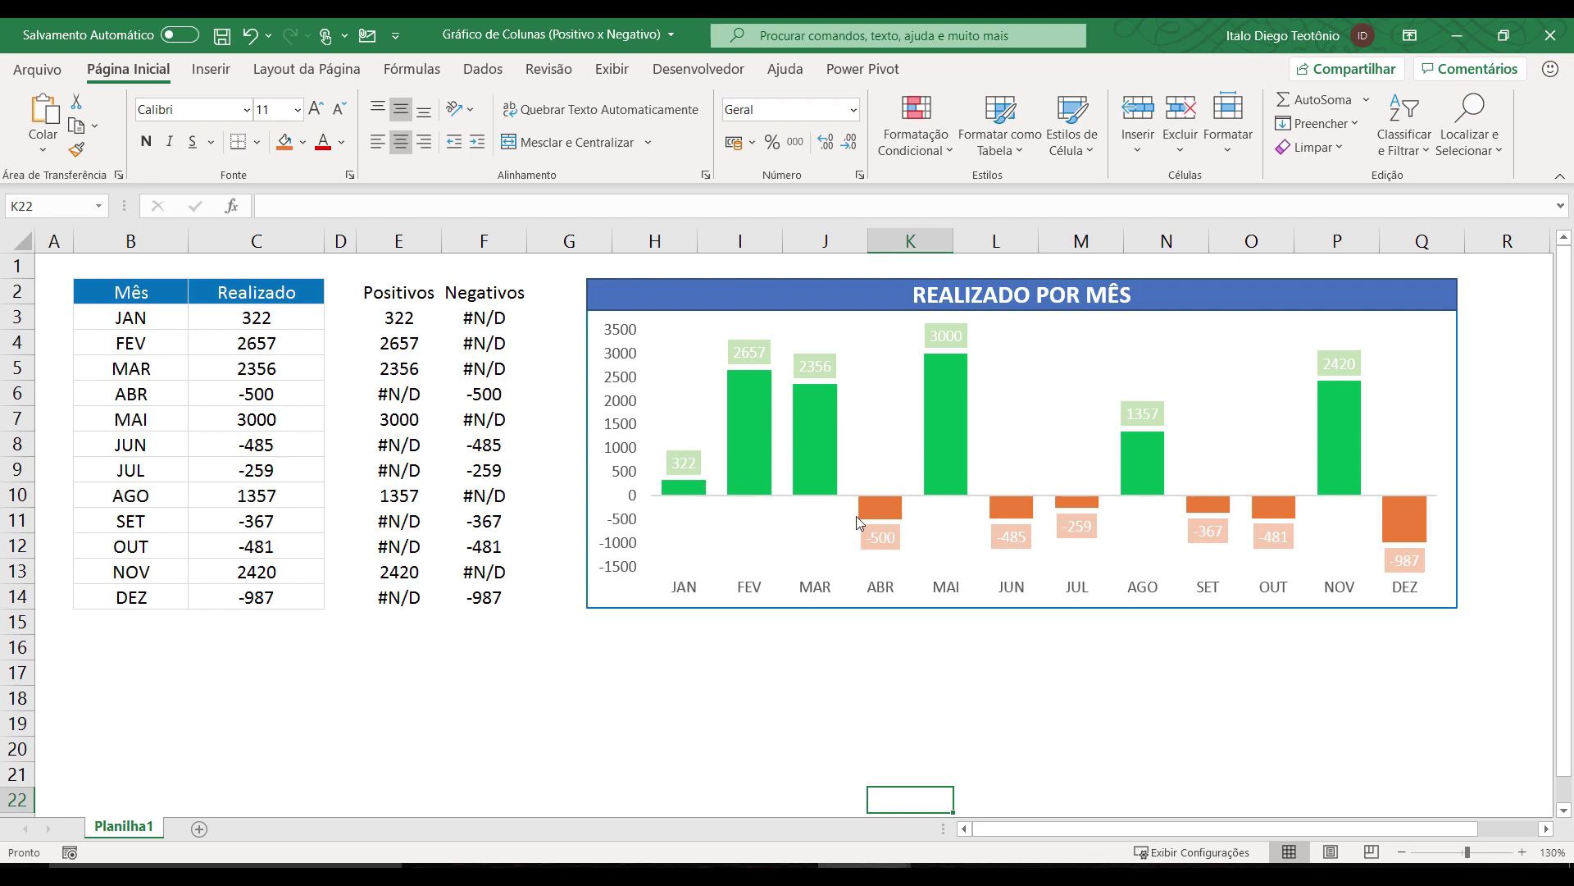
# Step: Set the Realizado value for JUN to 500 to test how the chart responds
pyautogui.click(272, 443)
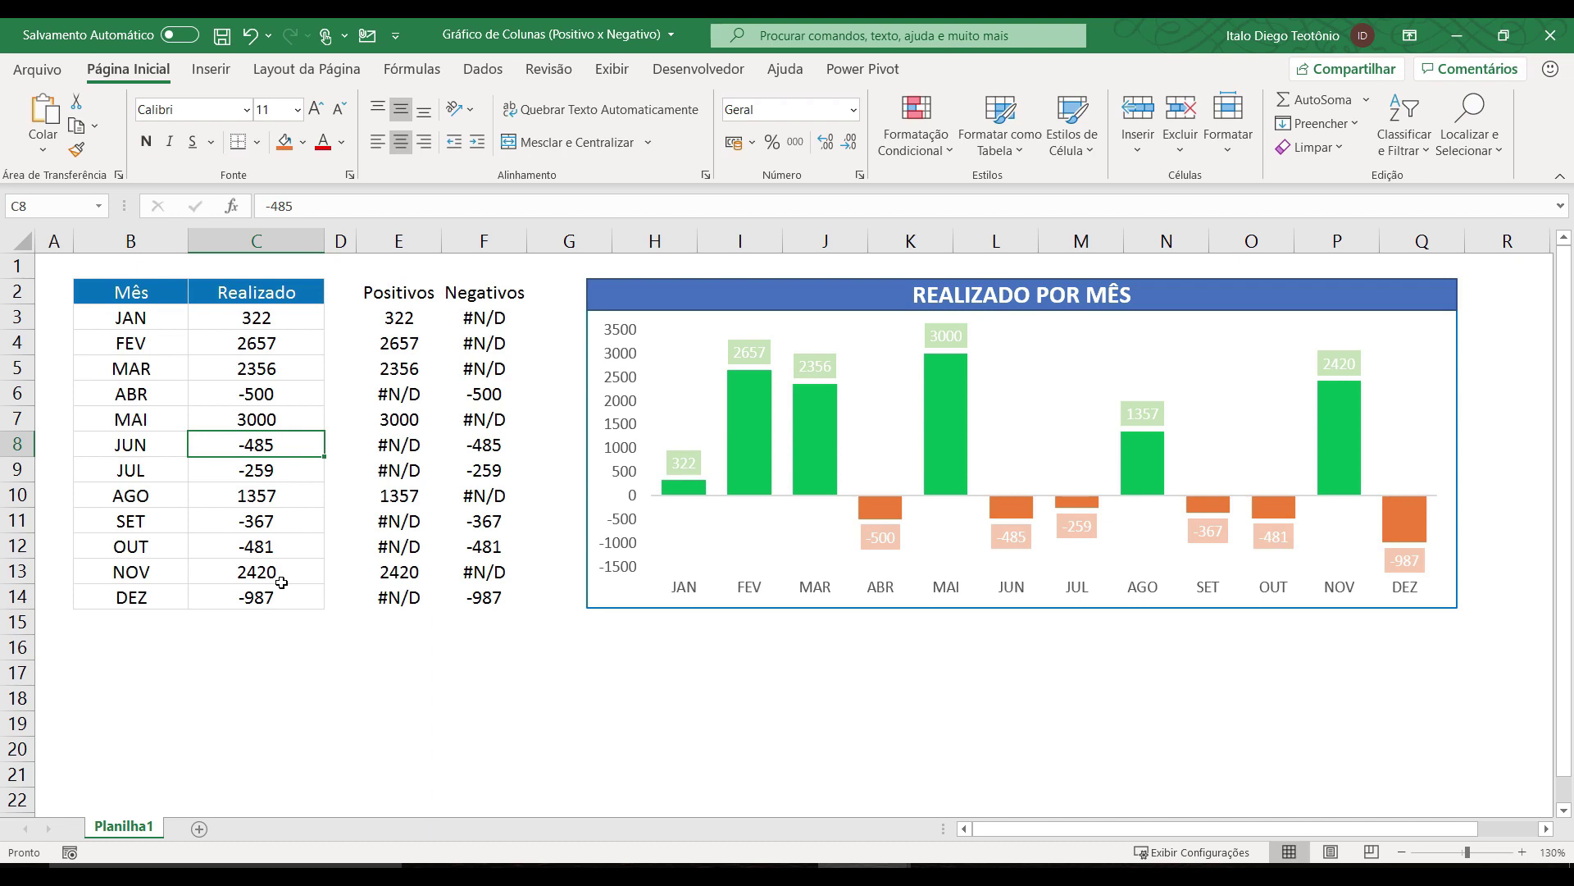
pyautogui.write('500')
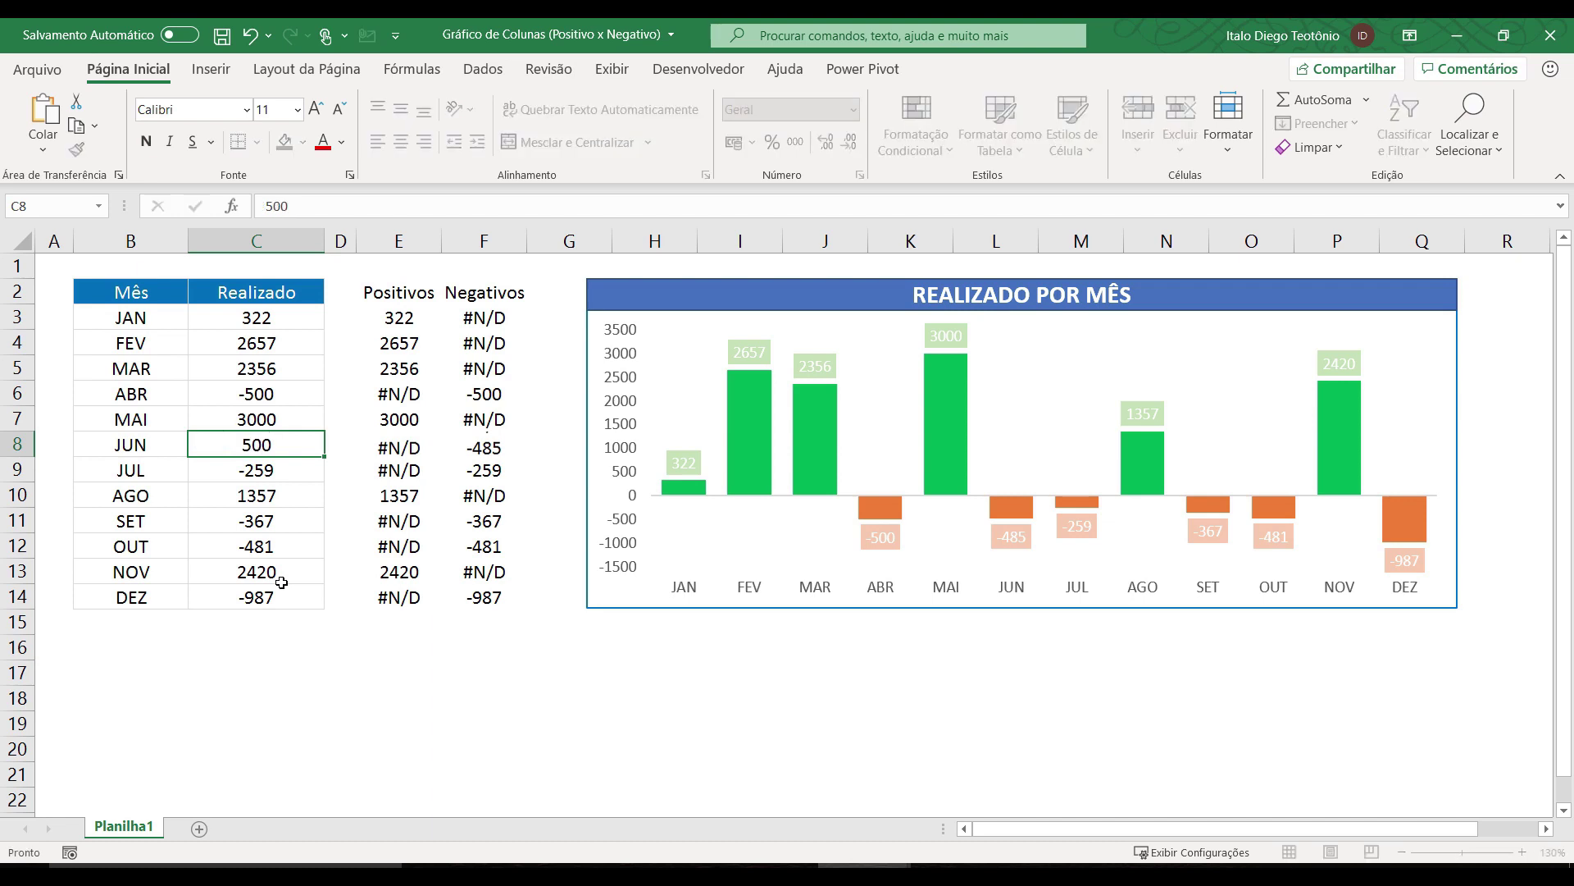
pyautogui.press('Return')
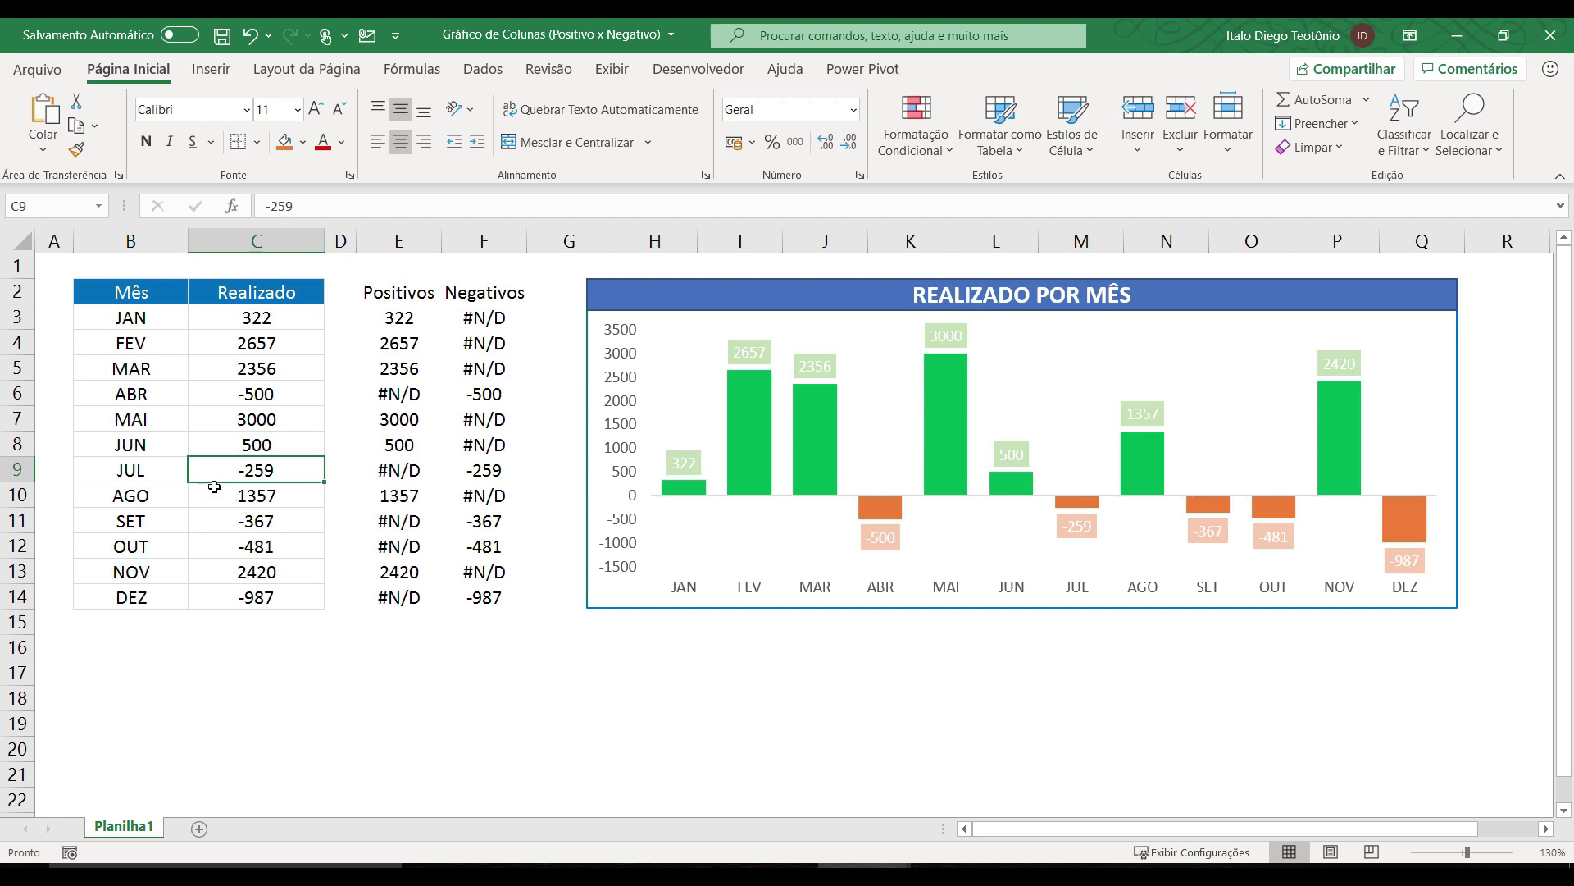
# Step: Make the Realizado value for AGO negative, as -1357, to test the chart's Negativos series
pyautogui.click(265, 497)
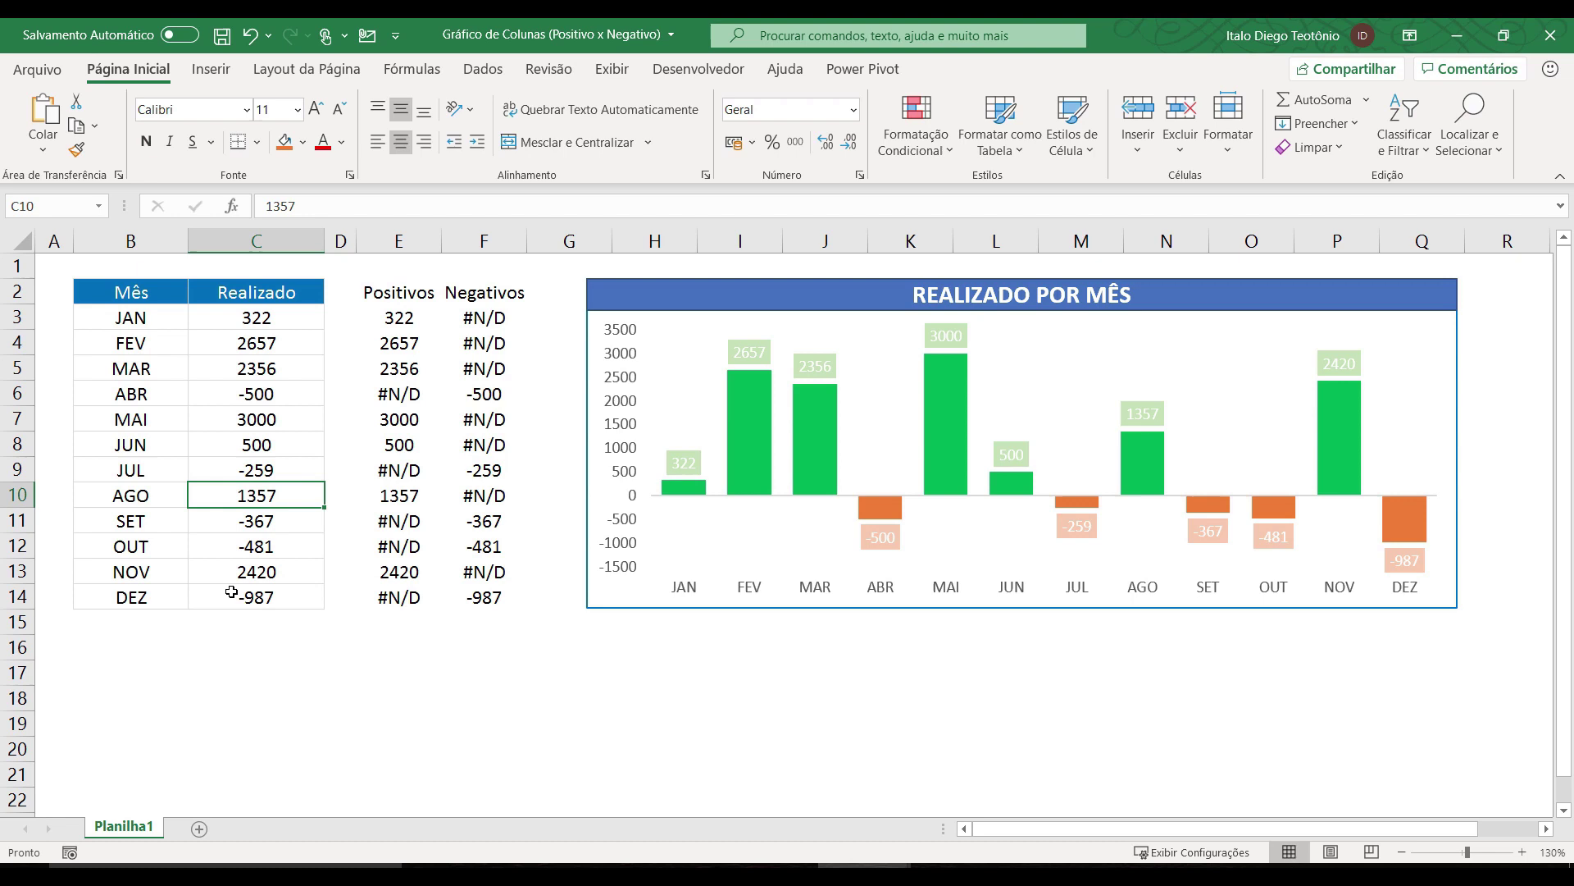
pyautogui.doubleClick(229, 494)
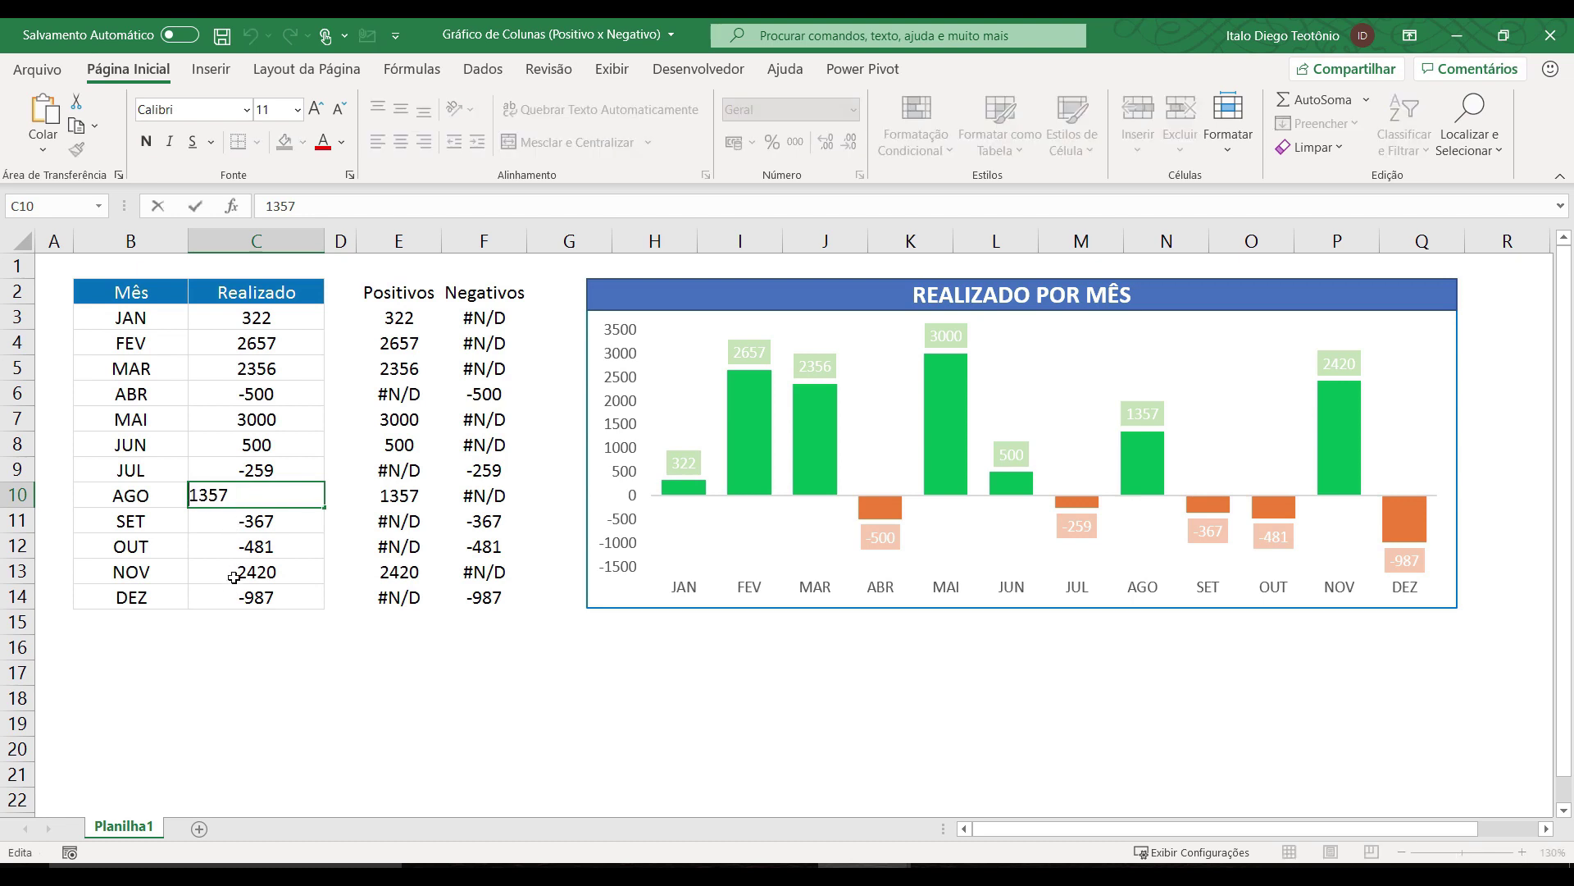
pyautogui.press('Home')
pyautogui.write('-')
pyautogui.press('Return')
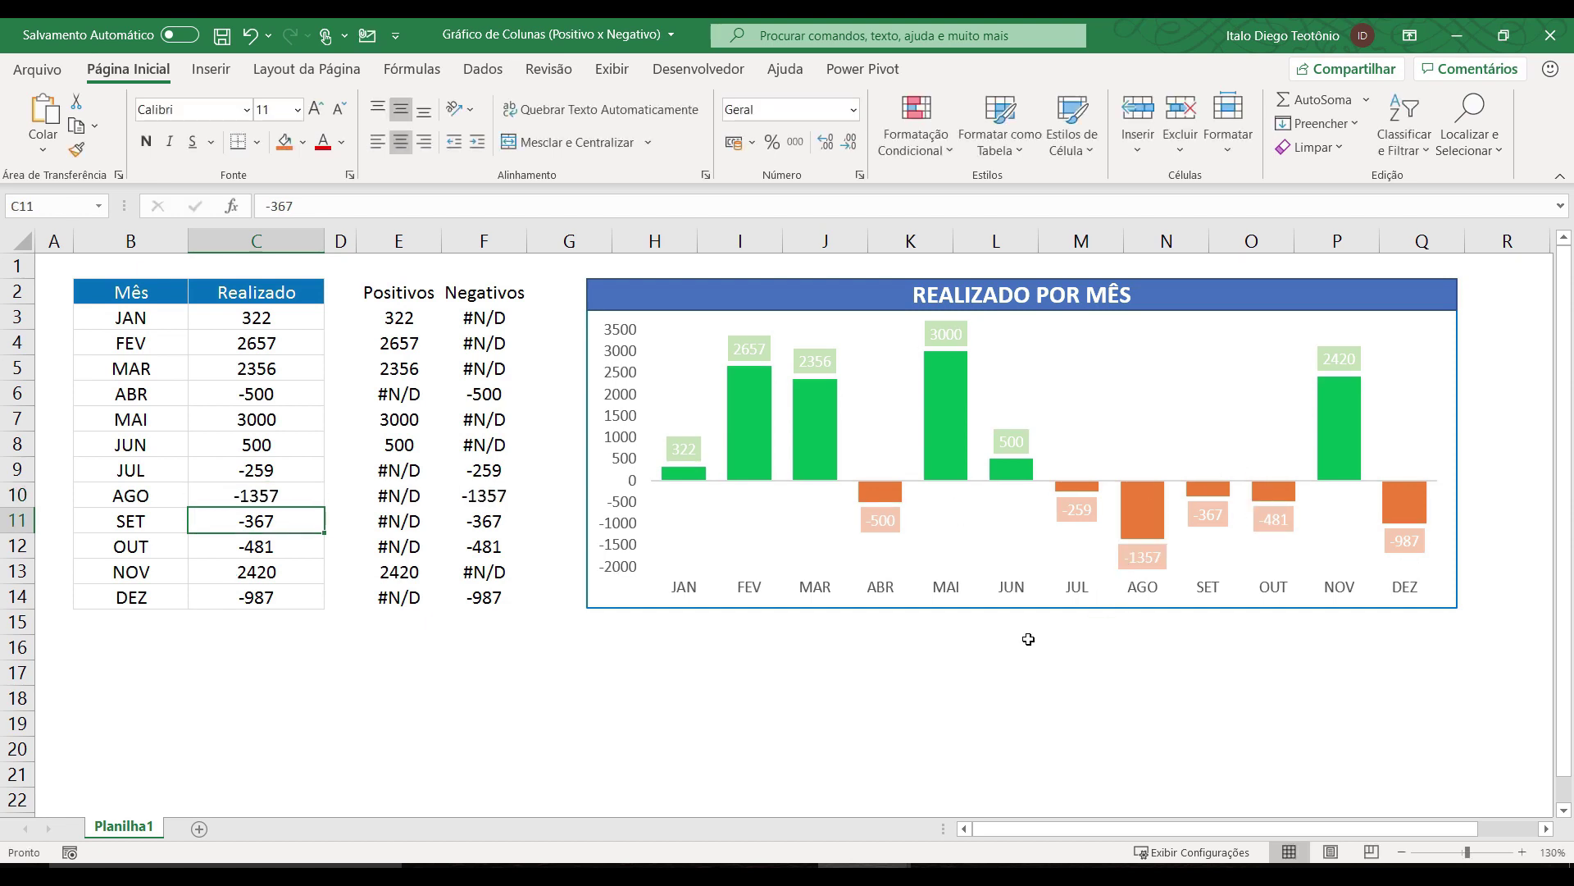
# Step: Undo the test changes to the Realizado values of AGO and JUN
pyautogui.hotkey('ctrl', 'z')
pyautogui.hotkey('ctrl', 'z')
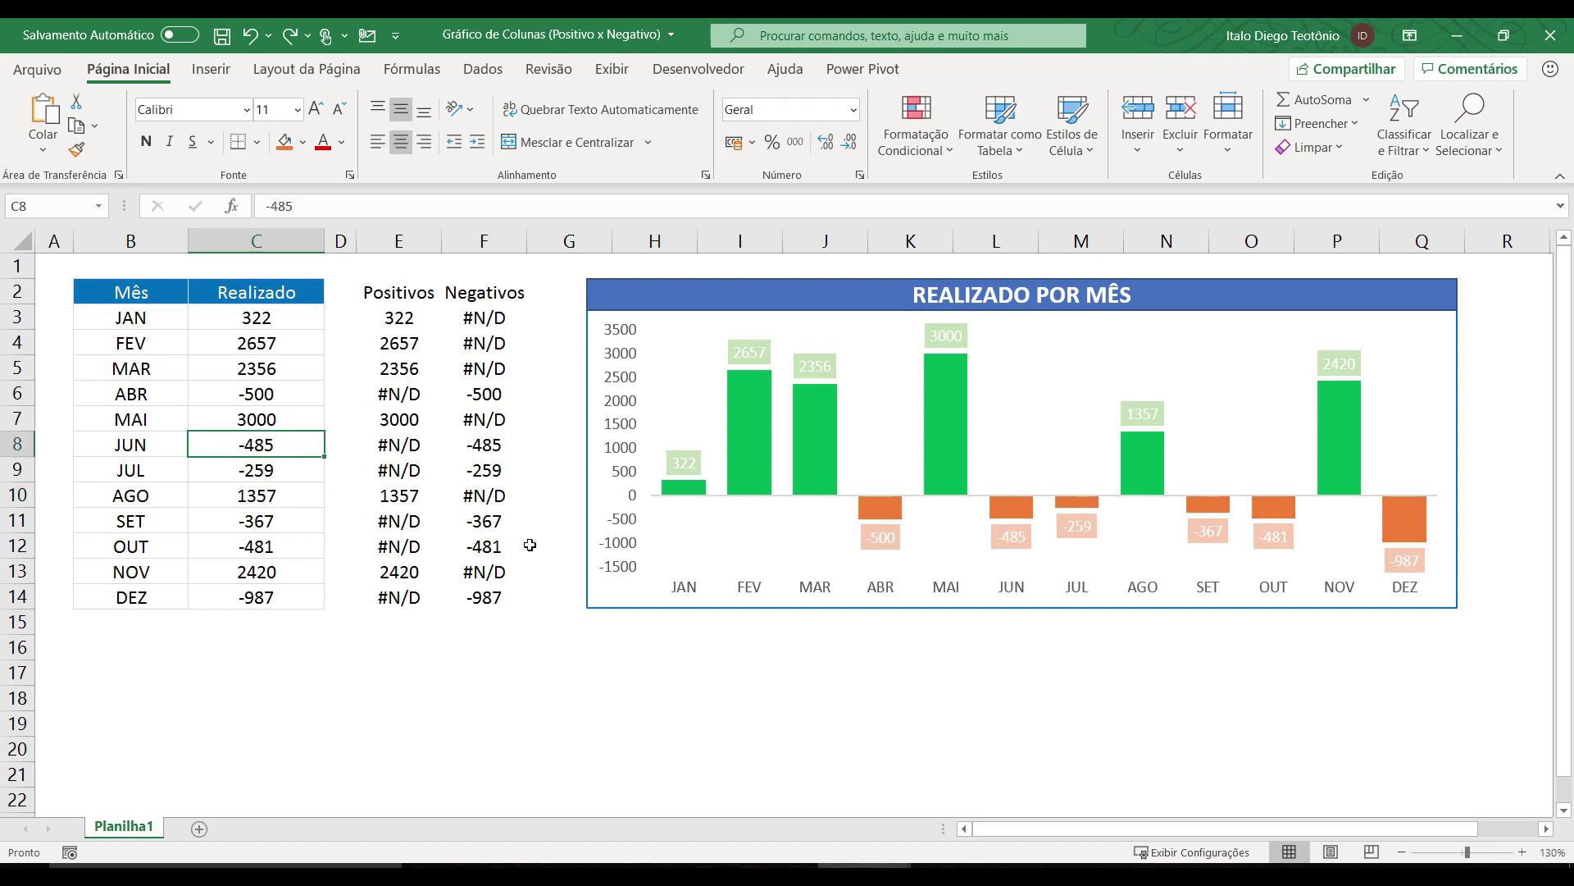